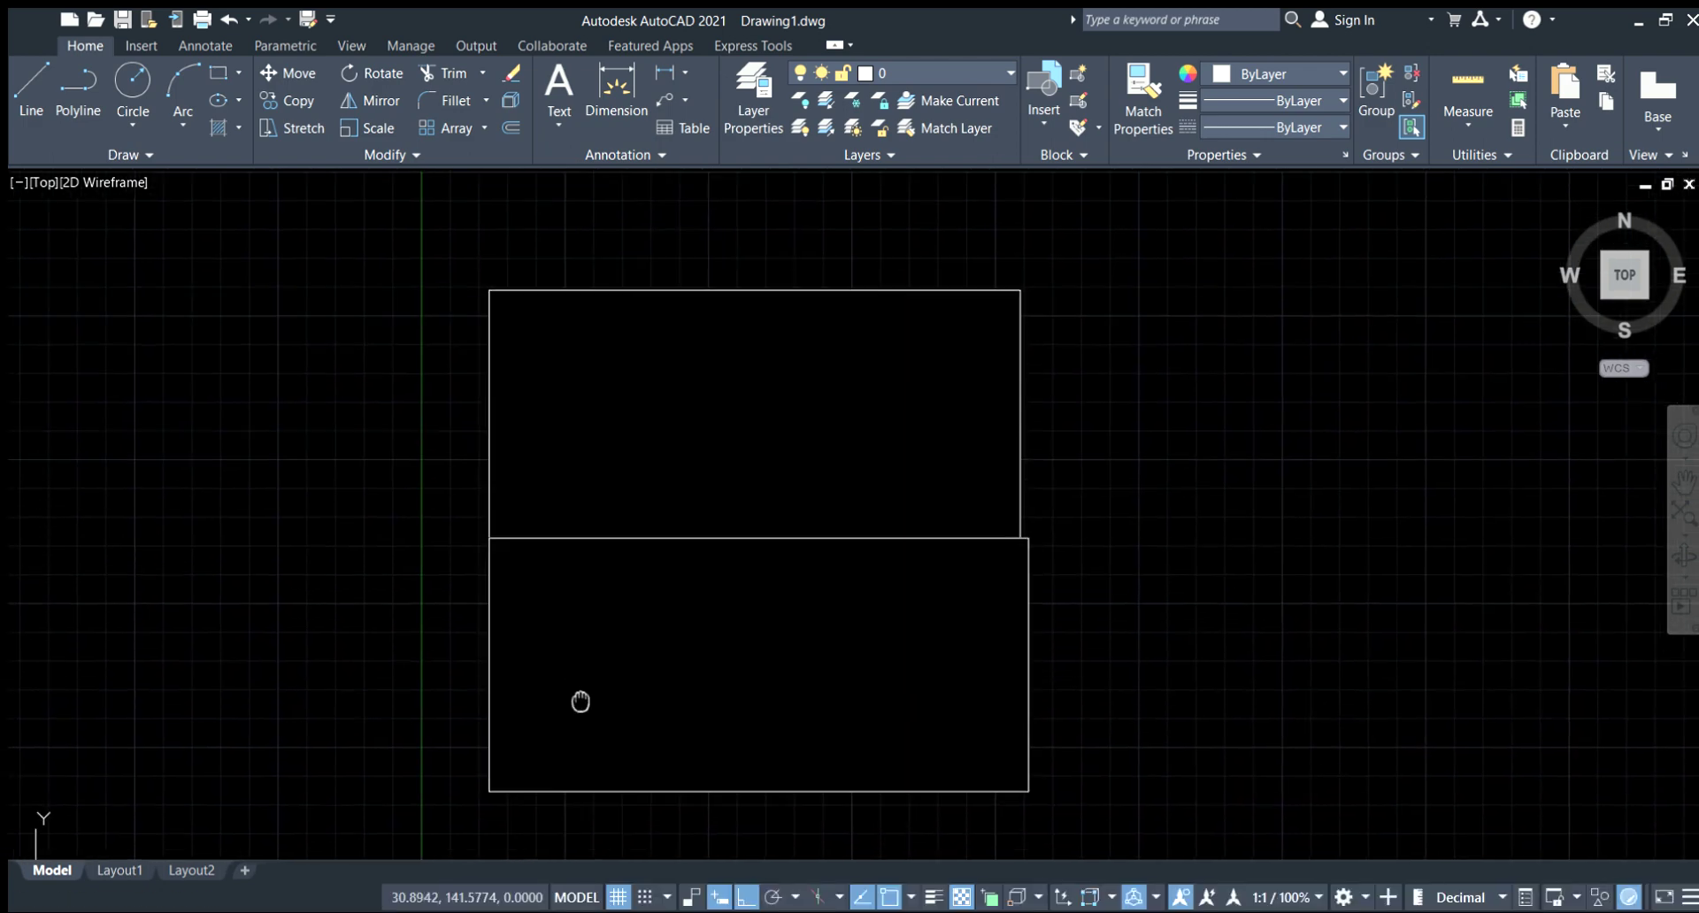
# Pan and zoom to frame the area below the 10-dimensioned rectangle.
pyautogui.moveTo(577, 466)
pyautogui.mouseDown(button='middle')
pyautogui.moveTo(487, 434)
pyautogui.moveTo(318, 495)
pyautogui.mouseUp(button='middle')
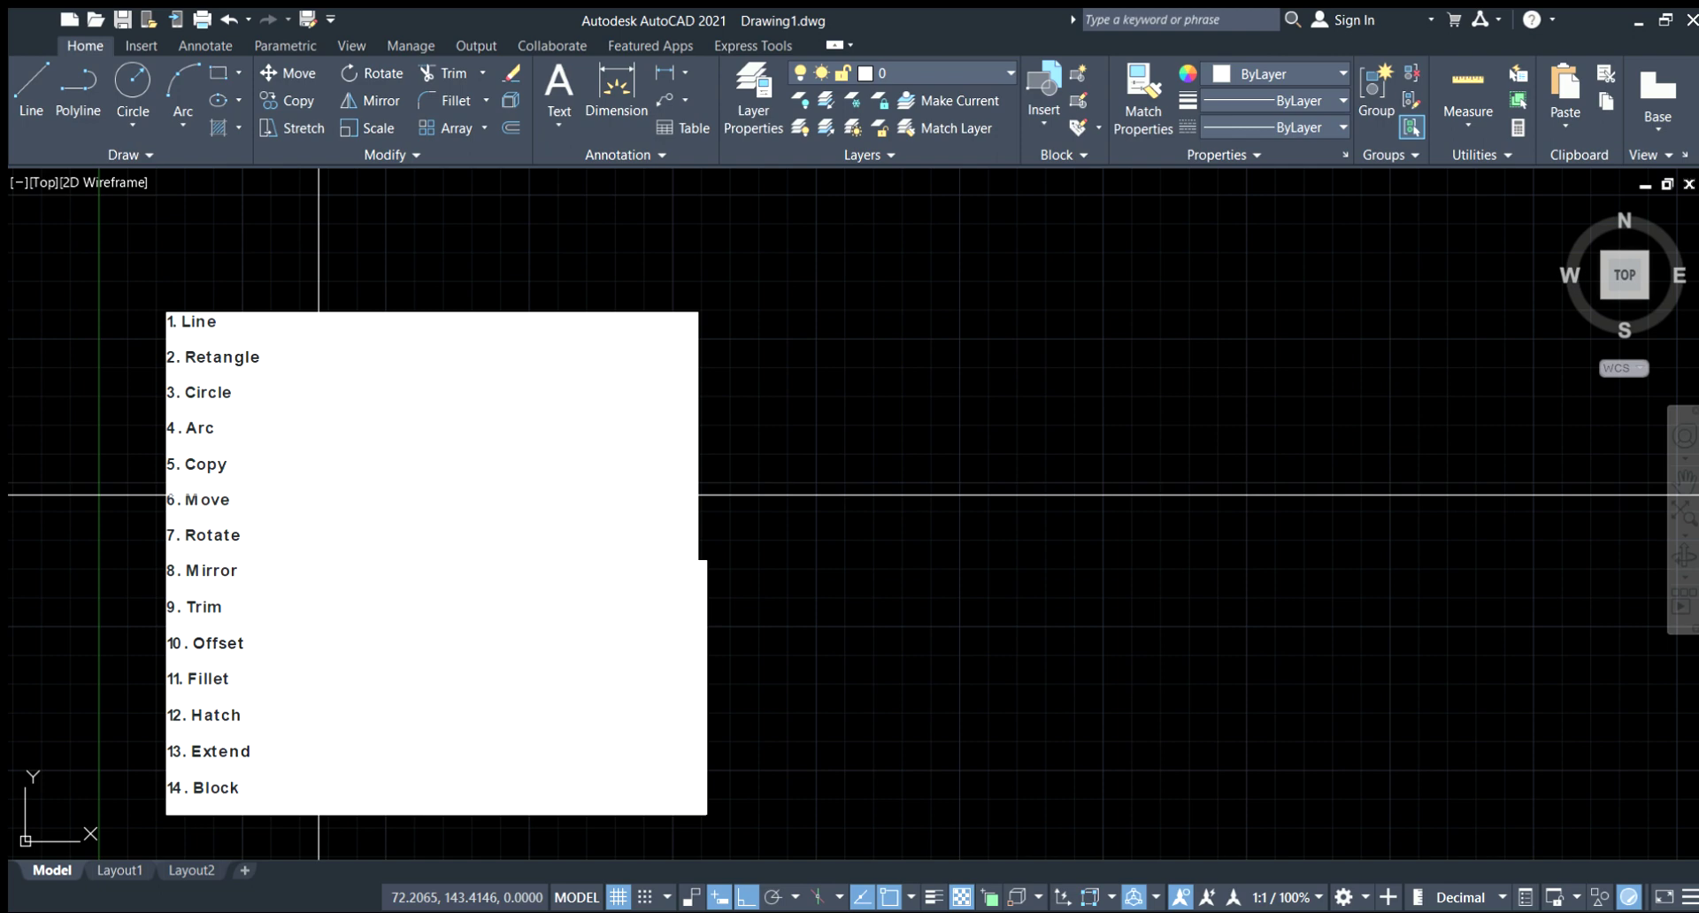
pyautogui.moveTo(625, 463); pyautogui.dragTo(739, 505, button='middle')
pyautogui.moveTo(349, 465); pyautogui.dragTo(375, 473, button='middle')
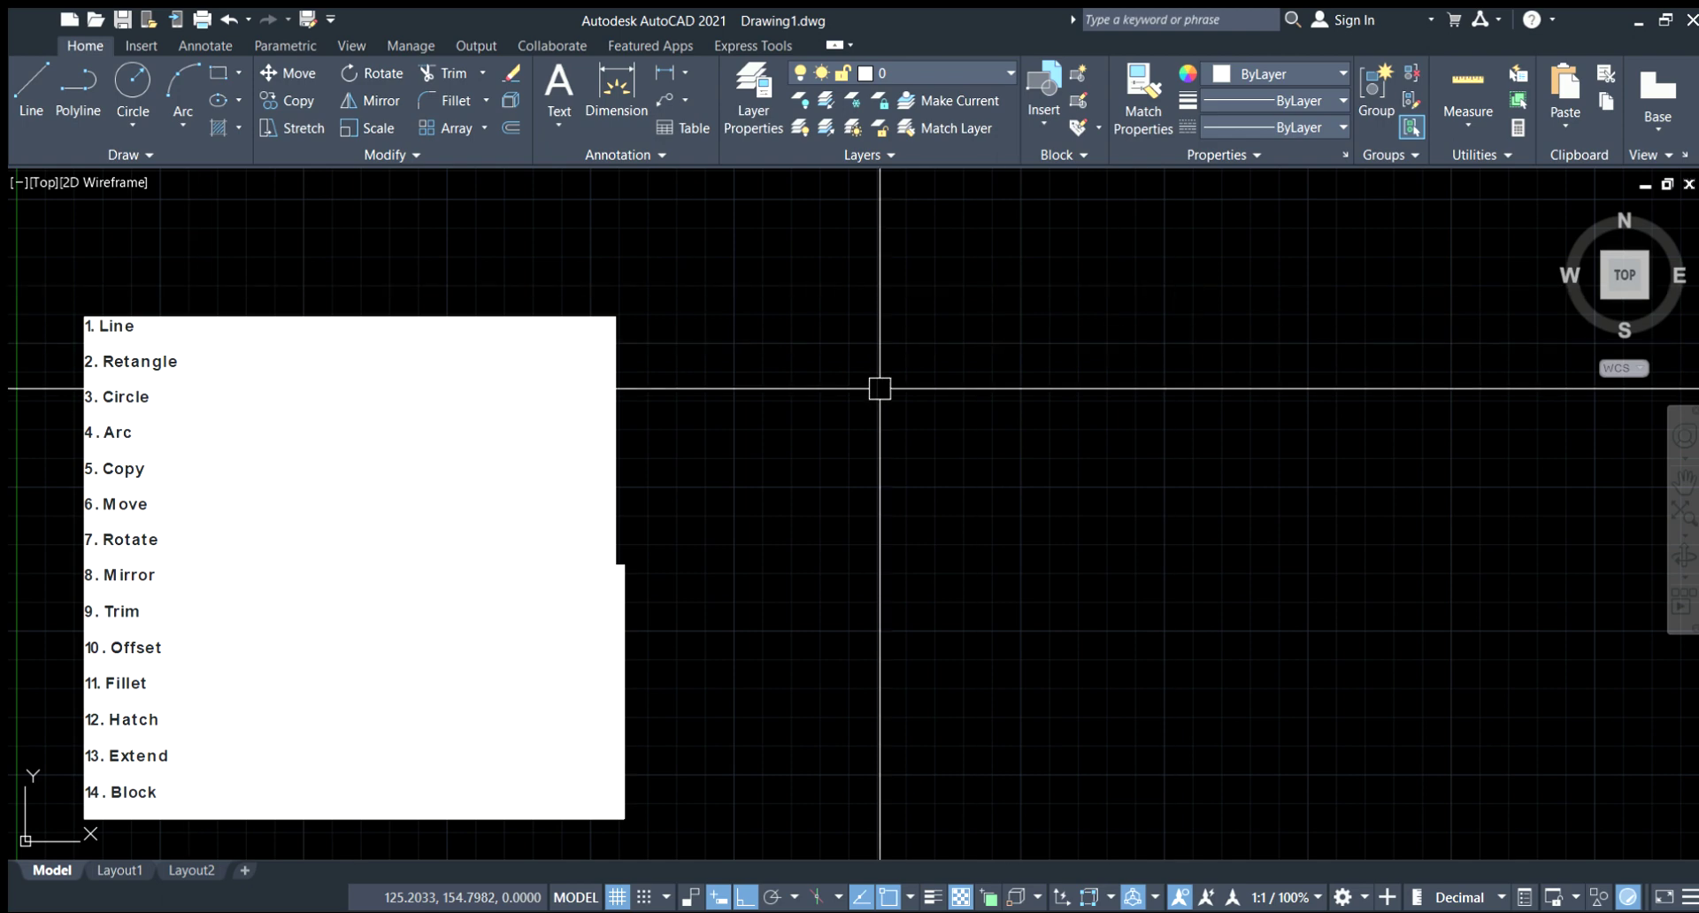
pyautogui.moveTo(375, 355); pyautogui.dragTo(322, 360, button='middle')
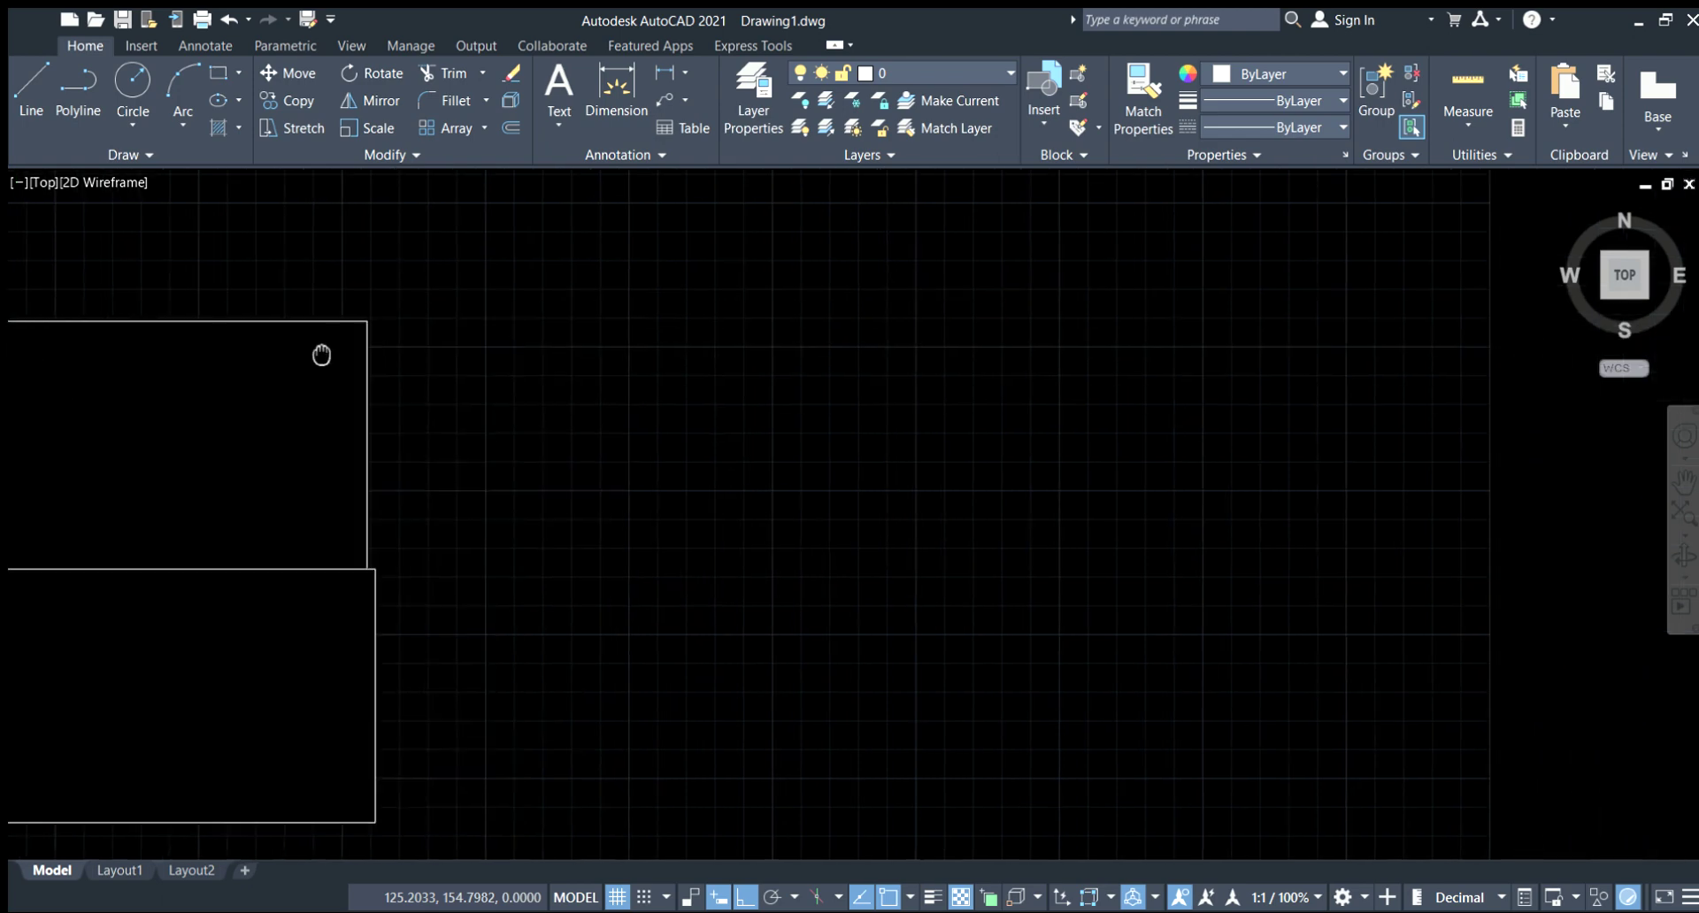
pyautogui.scroll(-2, 795, 376)
pyautogui.moveTo(796, 377); pyautogui.dragTo(725, 366, button='middle')
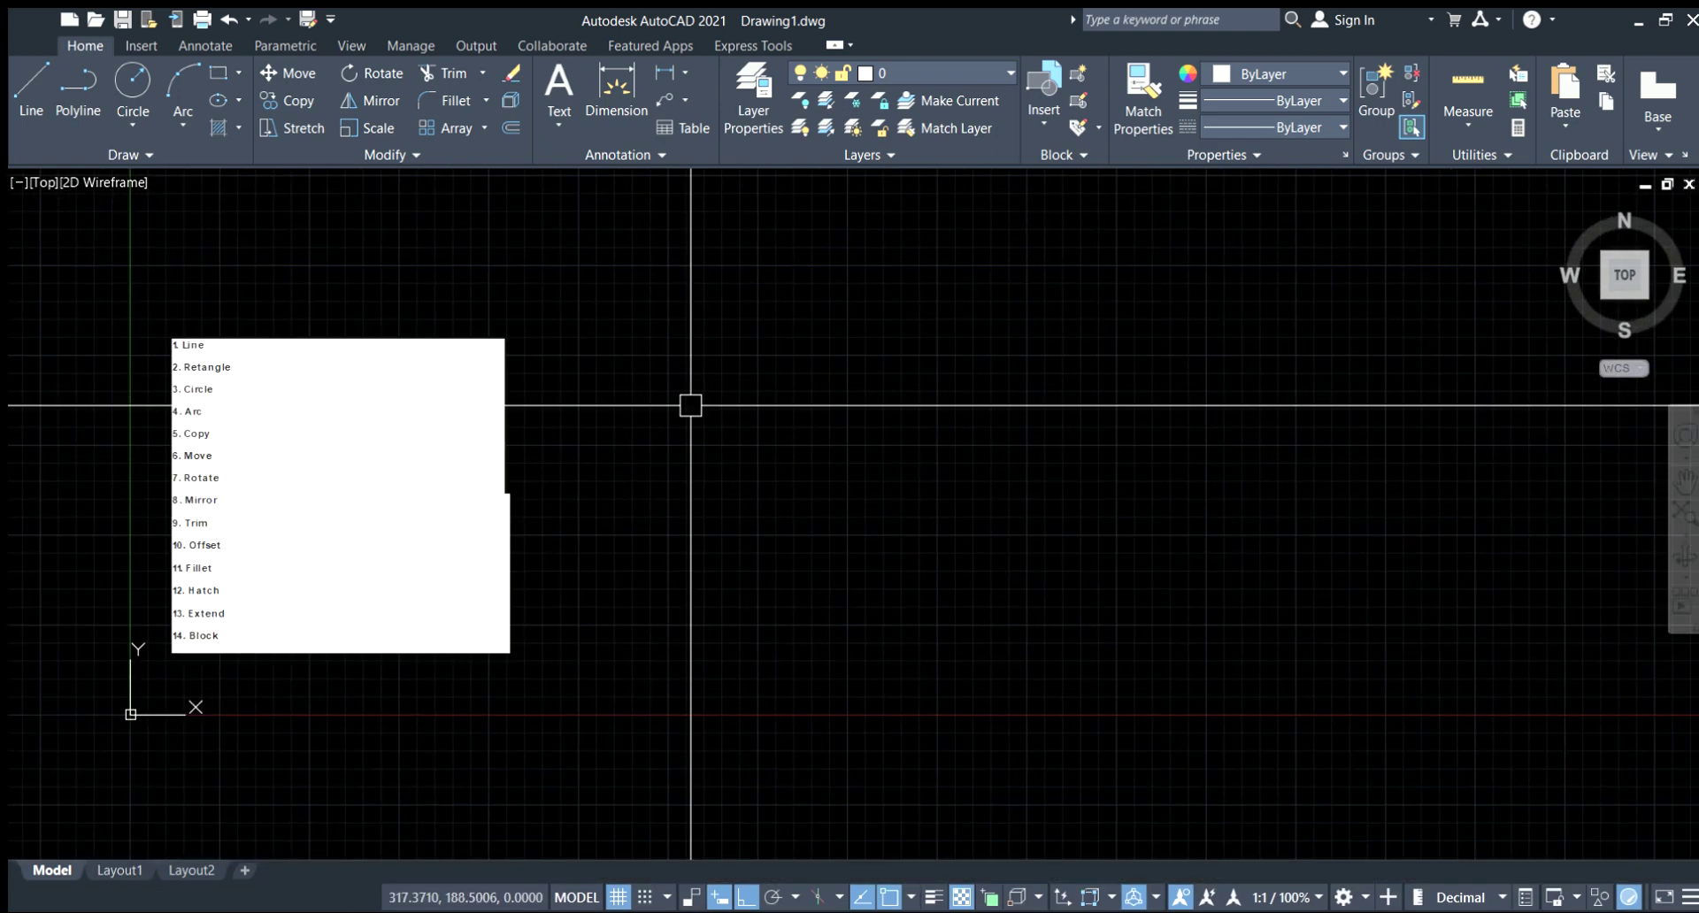
pyautogui.scroll(4, 183, 343)
pyautogui.scroll(-2, 167, 361)
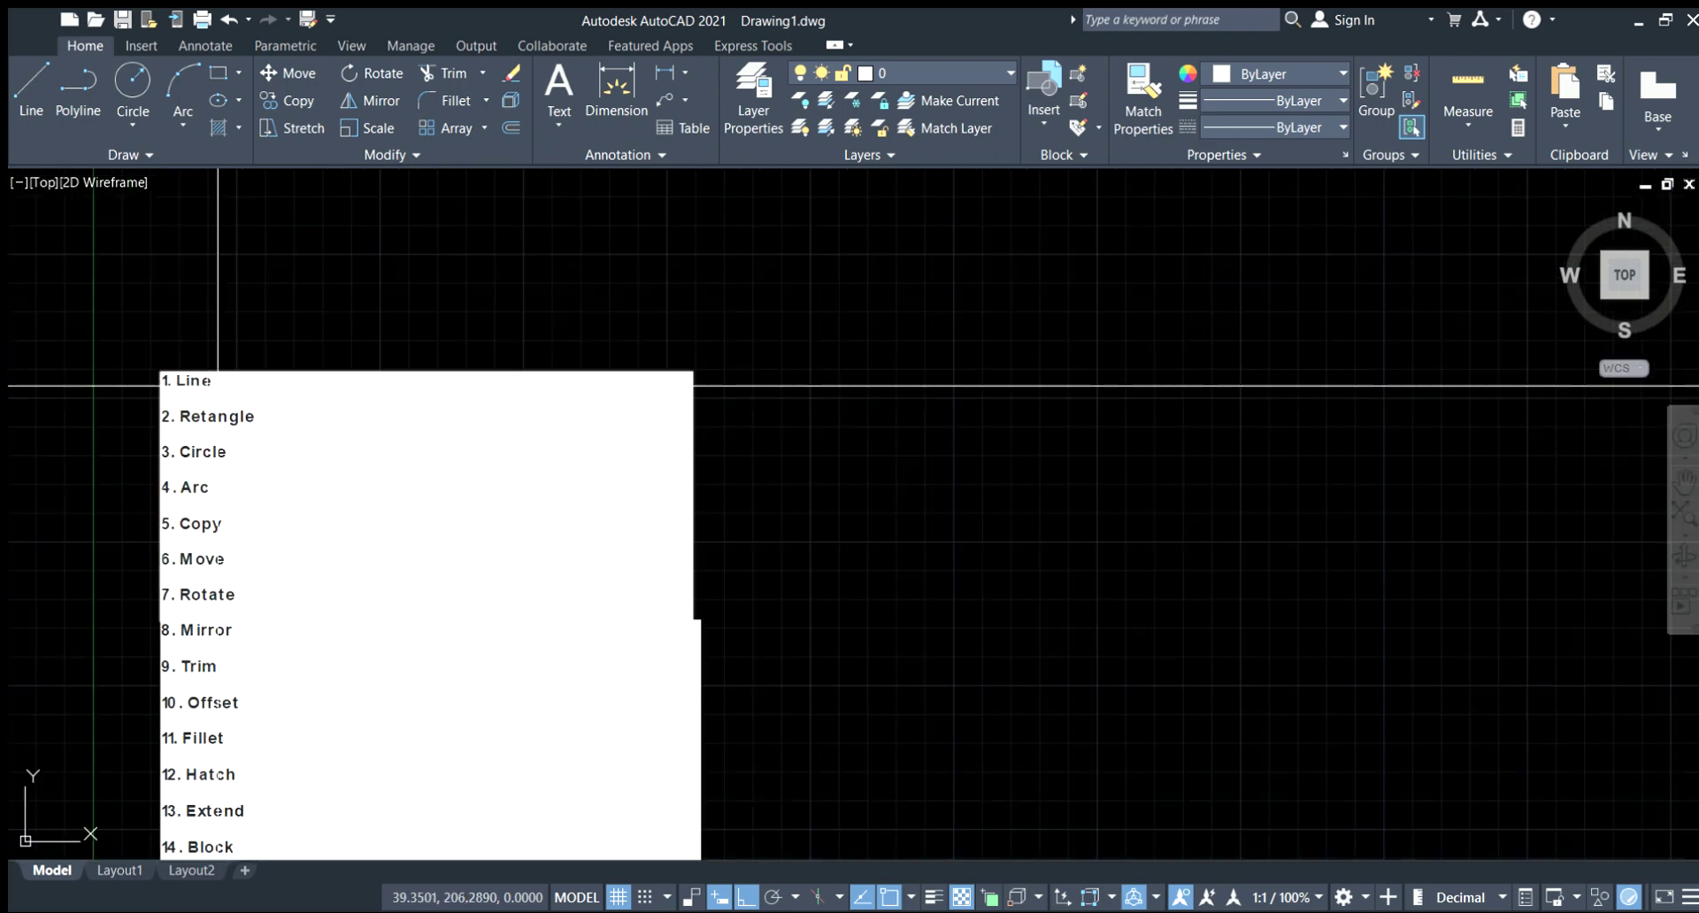
pyautogui.moveTo(200, 372); pyautogui.dragTo(166, 371, button='middle')
pyautogui.moveTo(572, 399); pyautogui.dragTo(493, 379, button='middle')
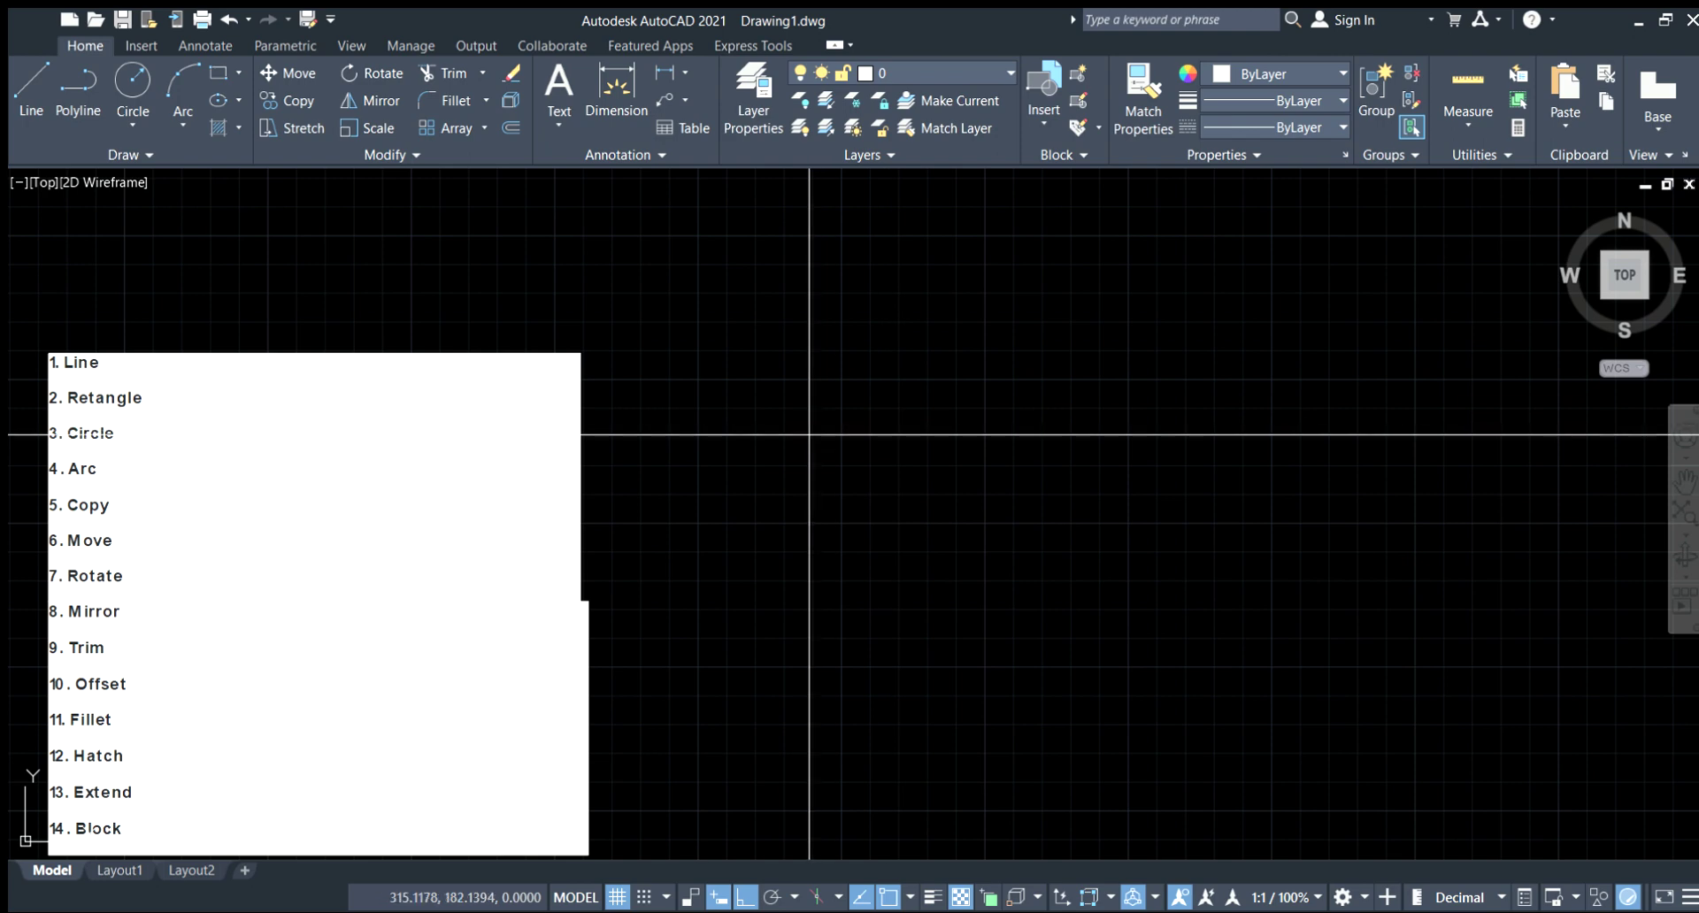
pyautogui.click(695, 380)
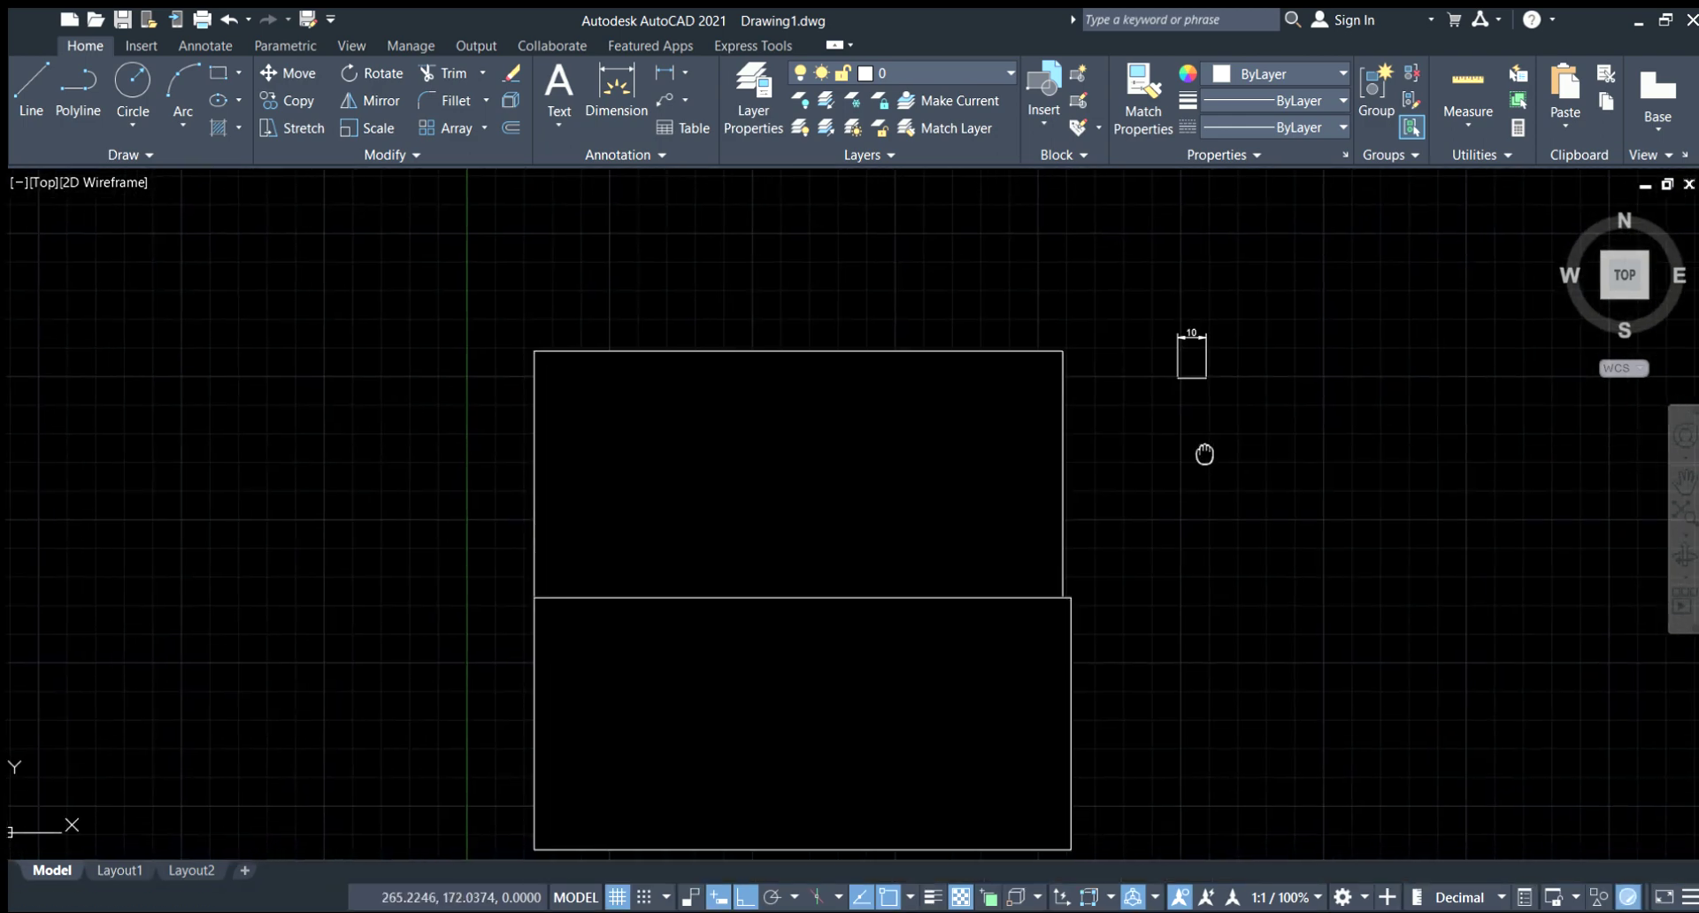
pyautogui.moveTo(1191, 473); pyautogui.dragTo(1060, 479)
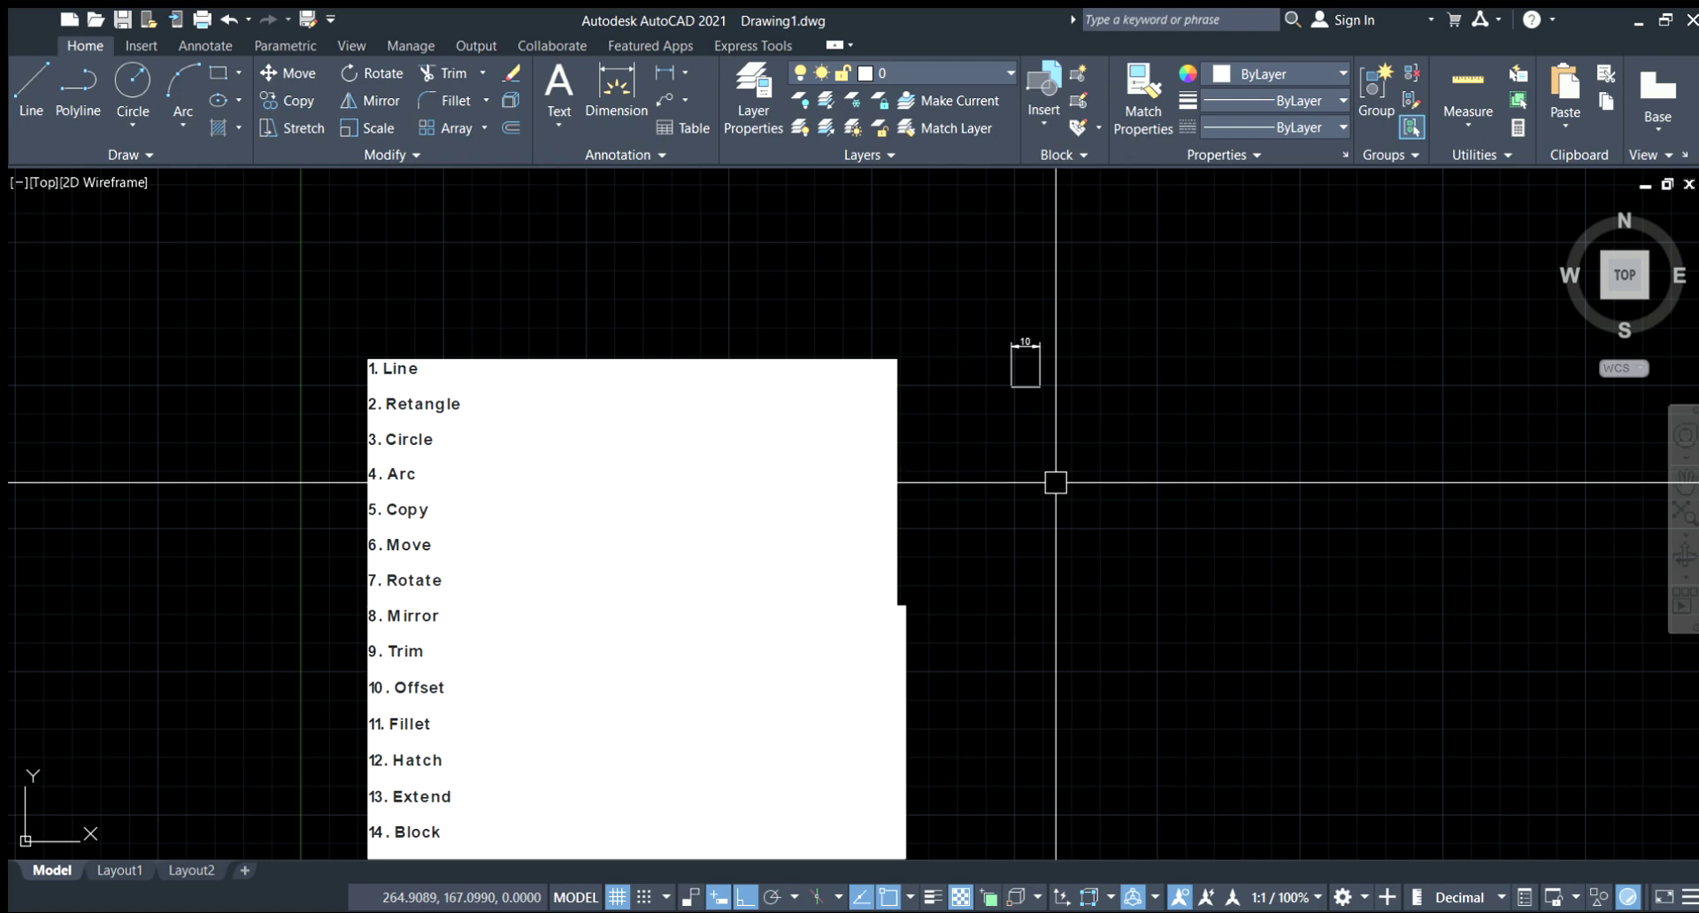
pyautogui.moveTo(1047, 482)
pyautogui.mouseDown(button='middle')
pyautogui.moveTo(925, 499)
pyautogui.moveTo(956, 520)
pyautogui.moveTo(918, 509)
pyautogui.mouseUp(button='middle')
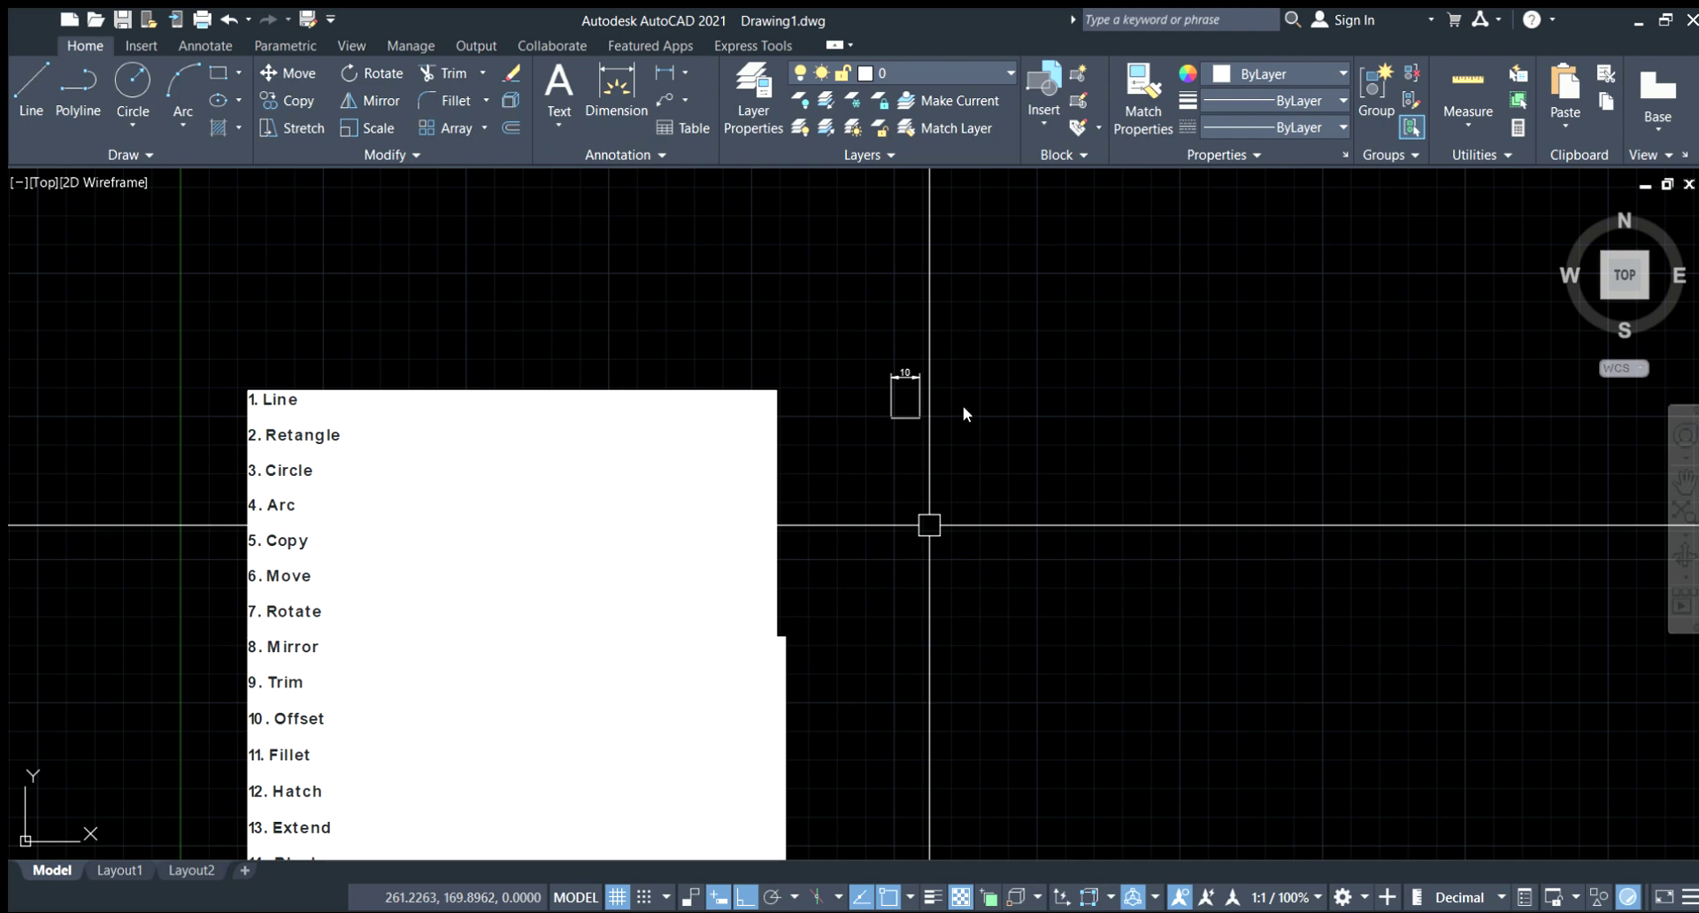
# Draw a small square with REC just below the 10-dimensioned rectangle.
pyautogui.write('rec')
pyautogui.press('Return')
pyautogui.click(902, 451)
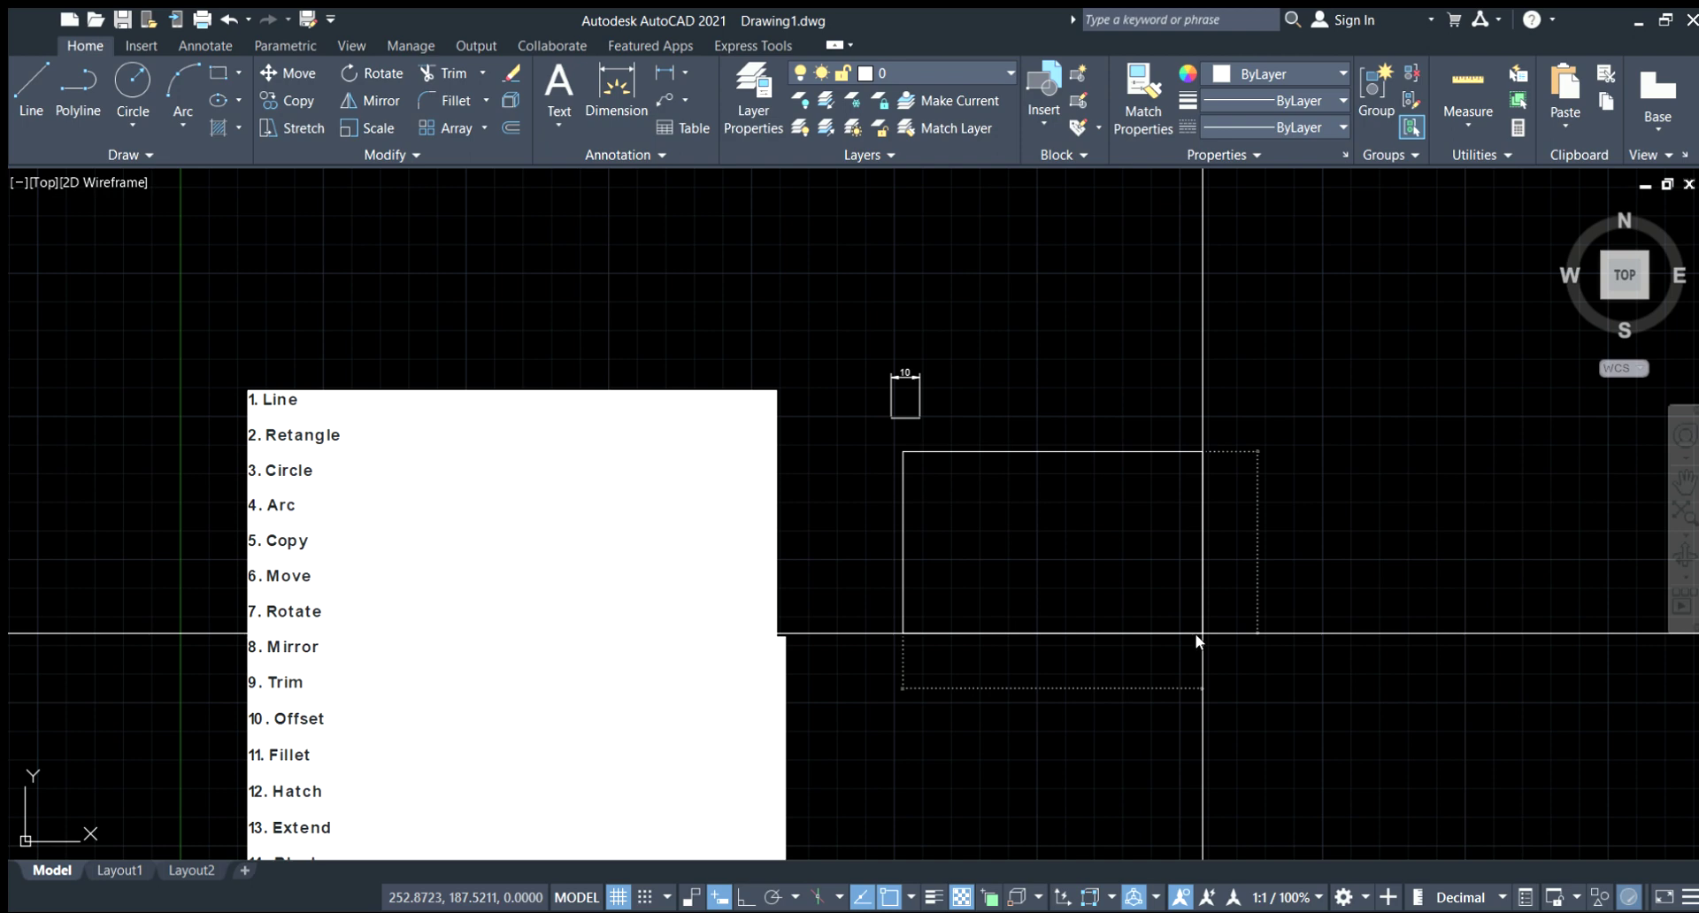
pyautogui.press('Return')
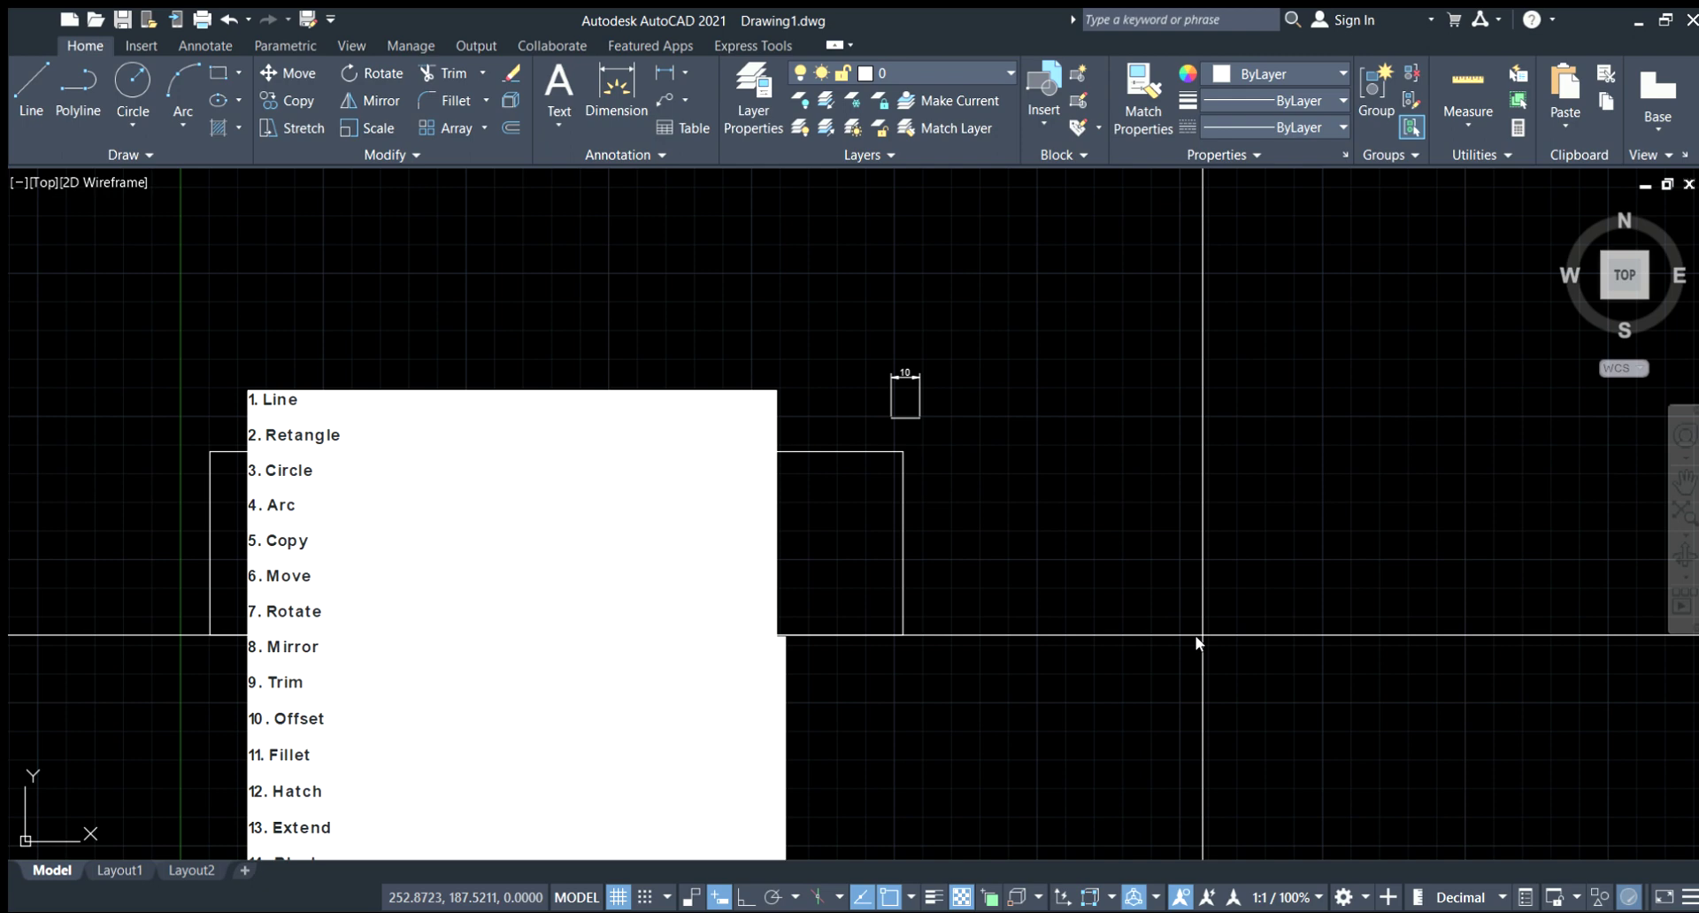
pyautogui.hotkey('ctrl', 'z')
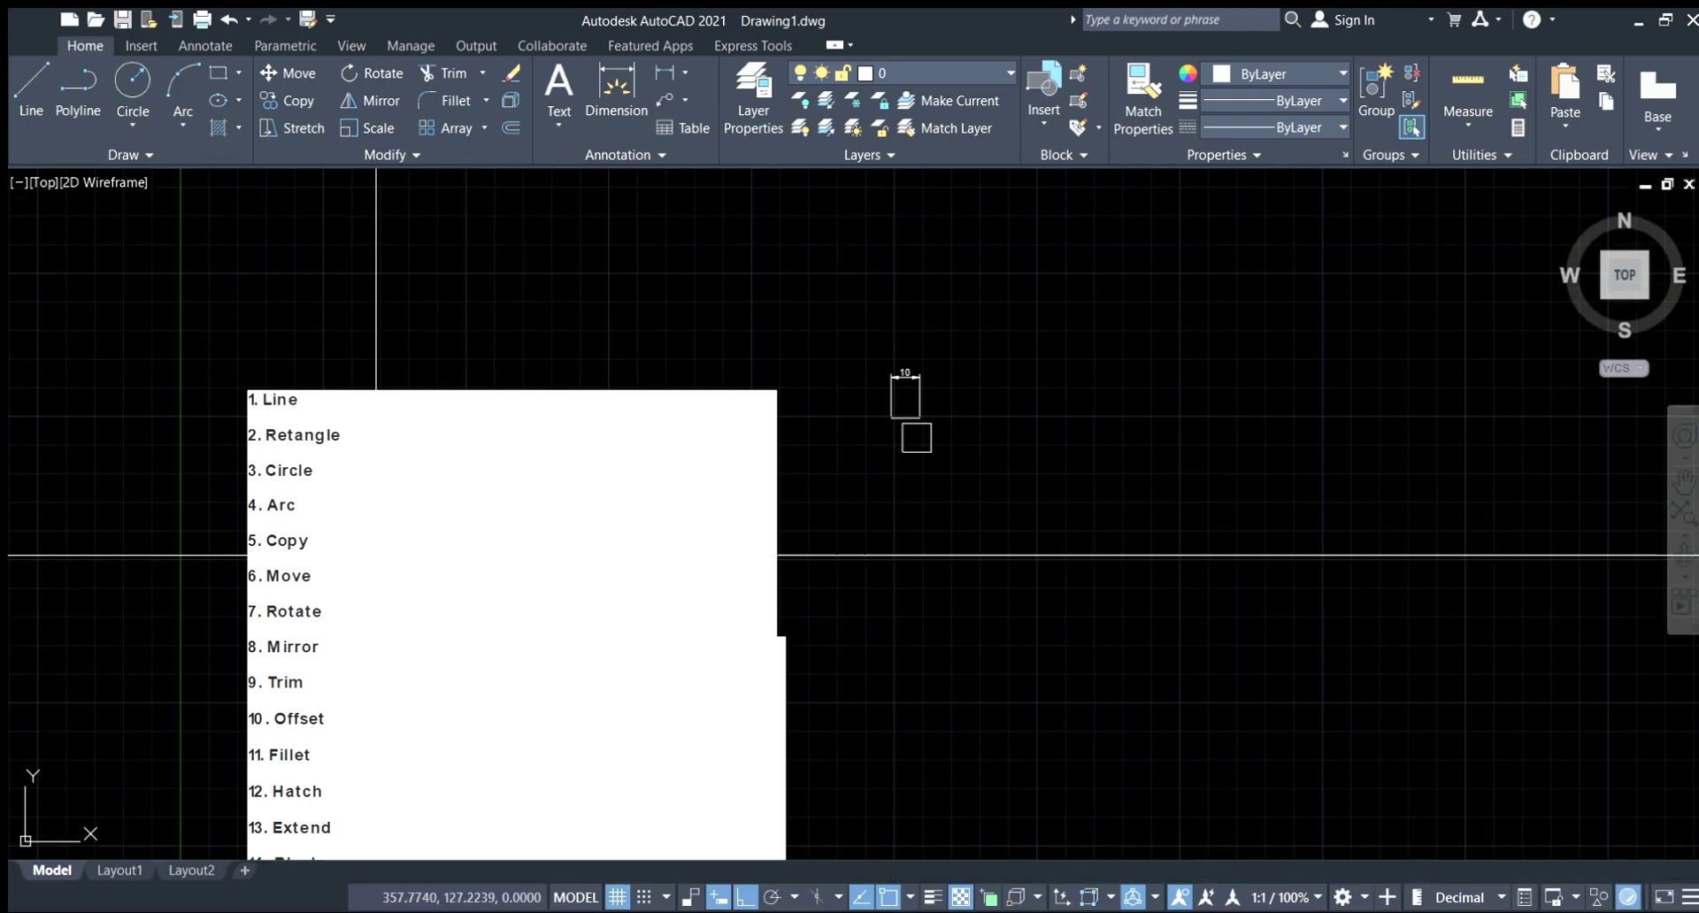
# Reframe the small rectangles and place a circle's centre below the new square.
pyautogui.scroll(2, 292, 498)
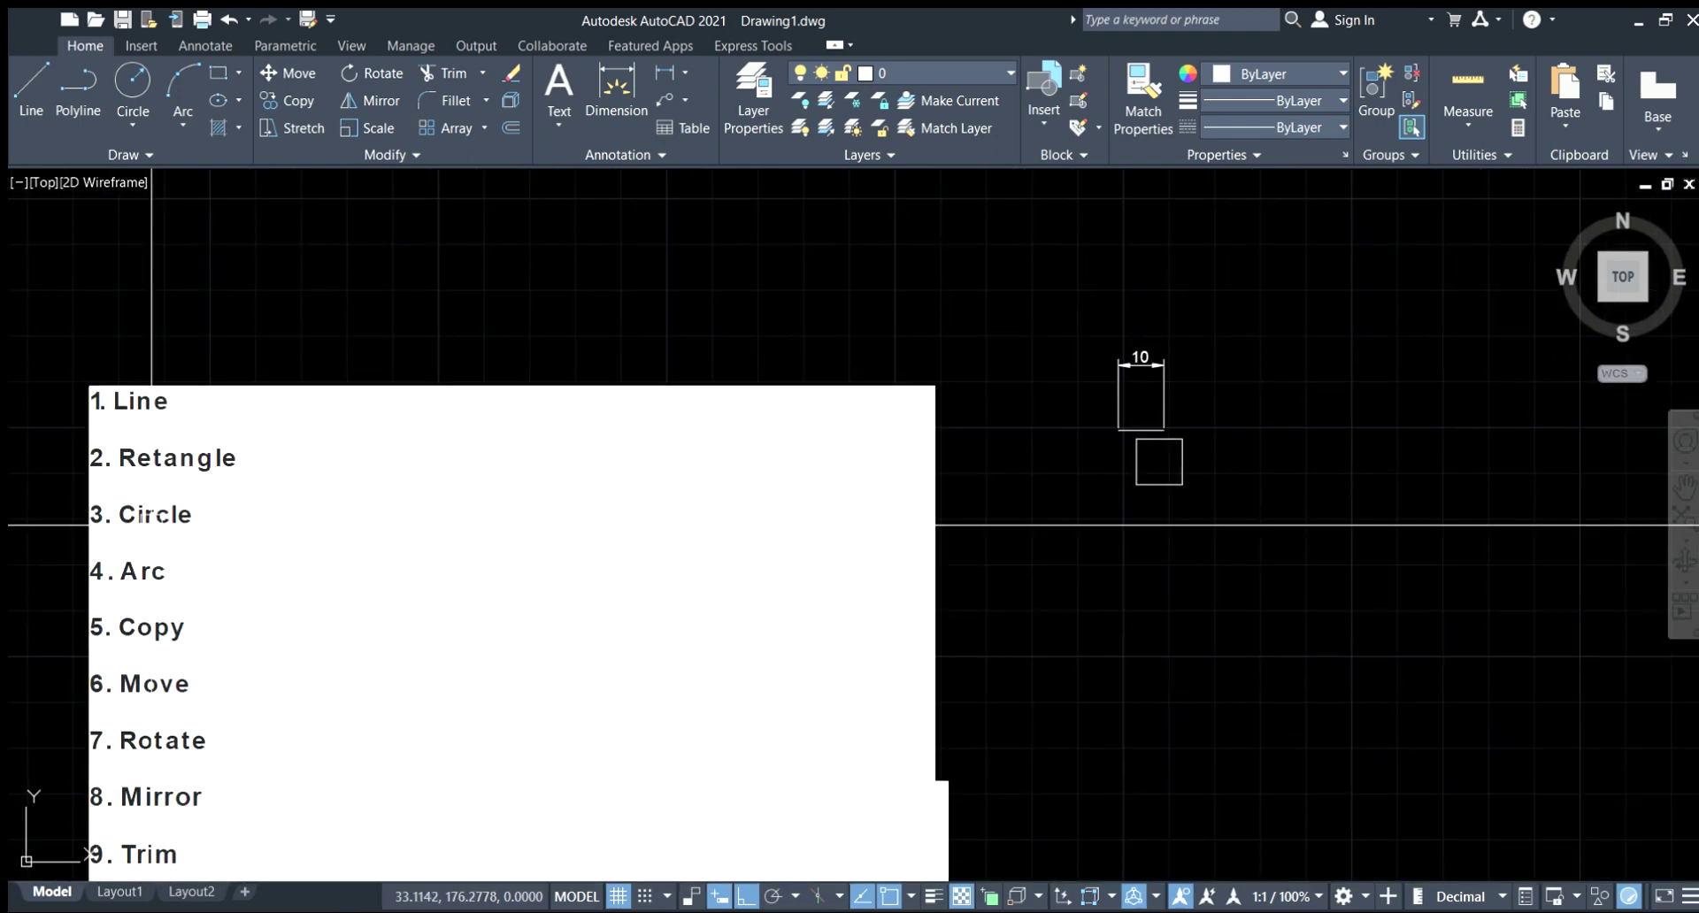
pyautogui.moveTo(232, 532); pyautogui.dragTo(245, 524, button='middle')
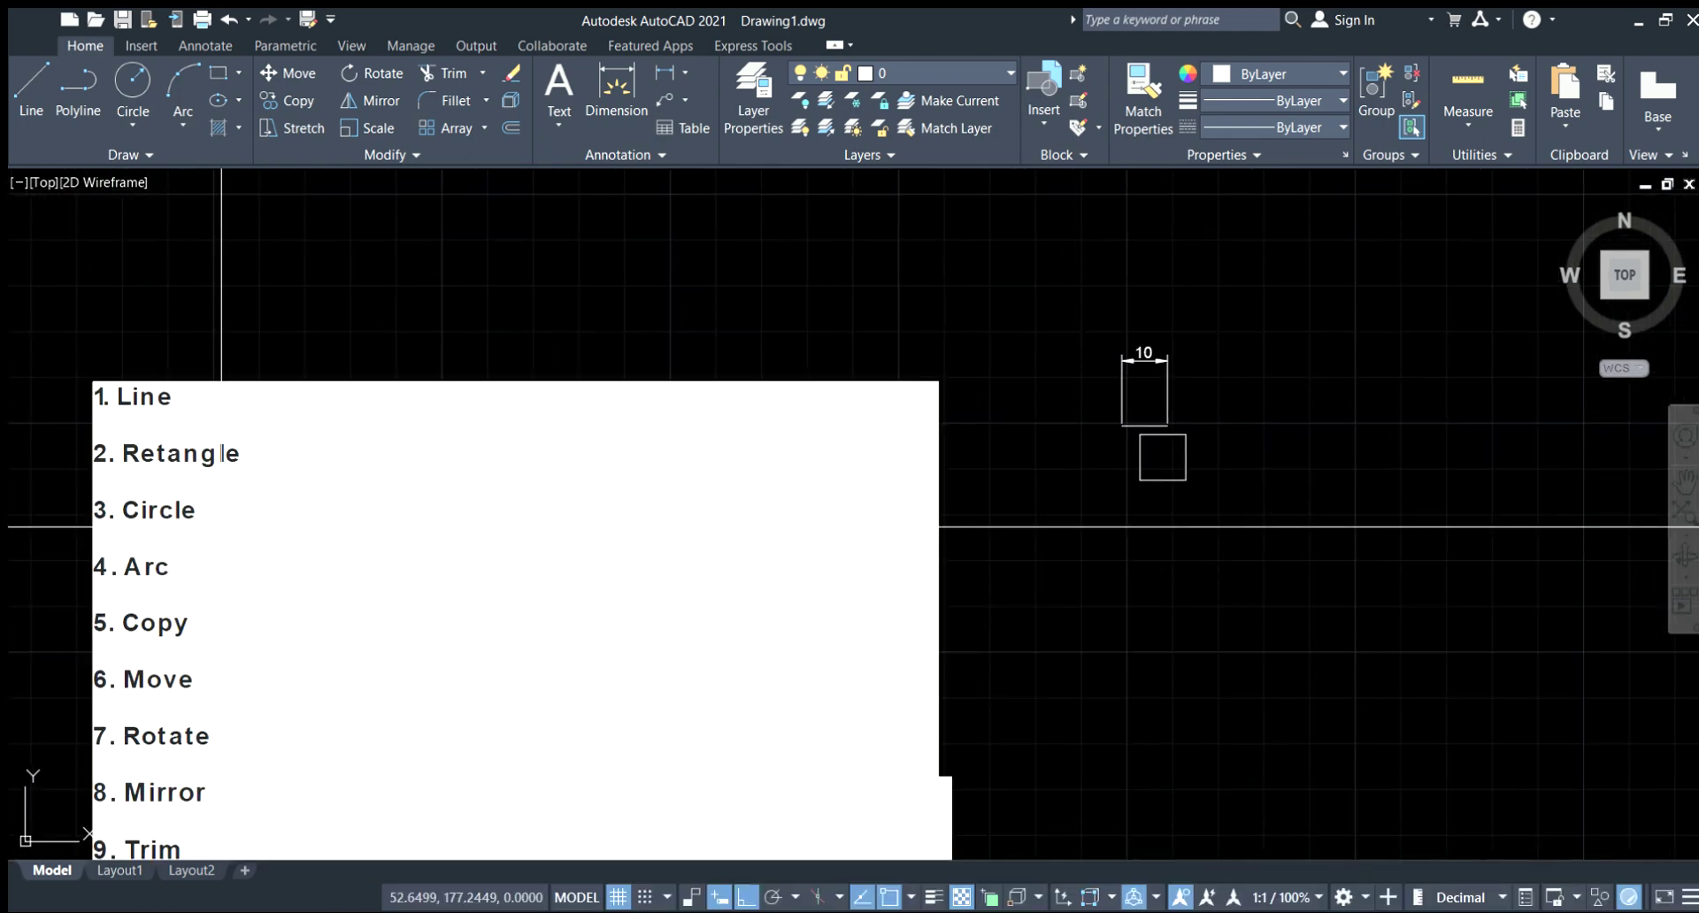
pyautogui.scroll(-4, 248, 509)
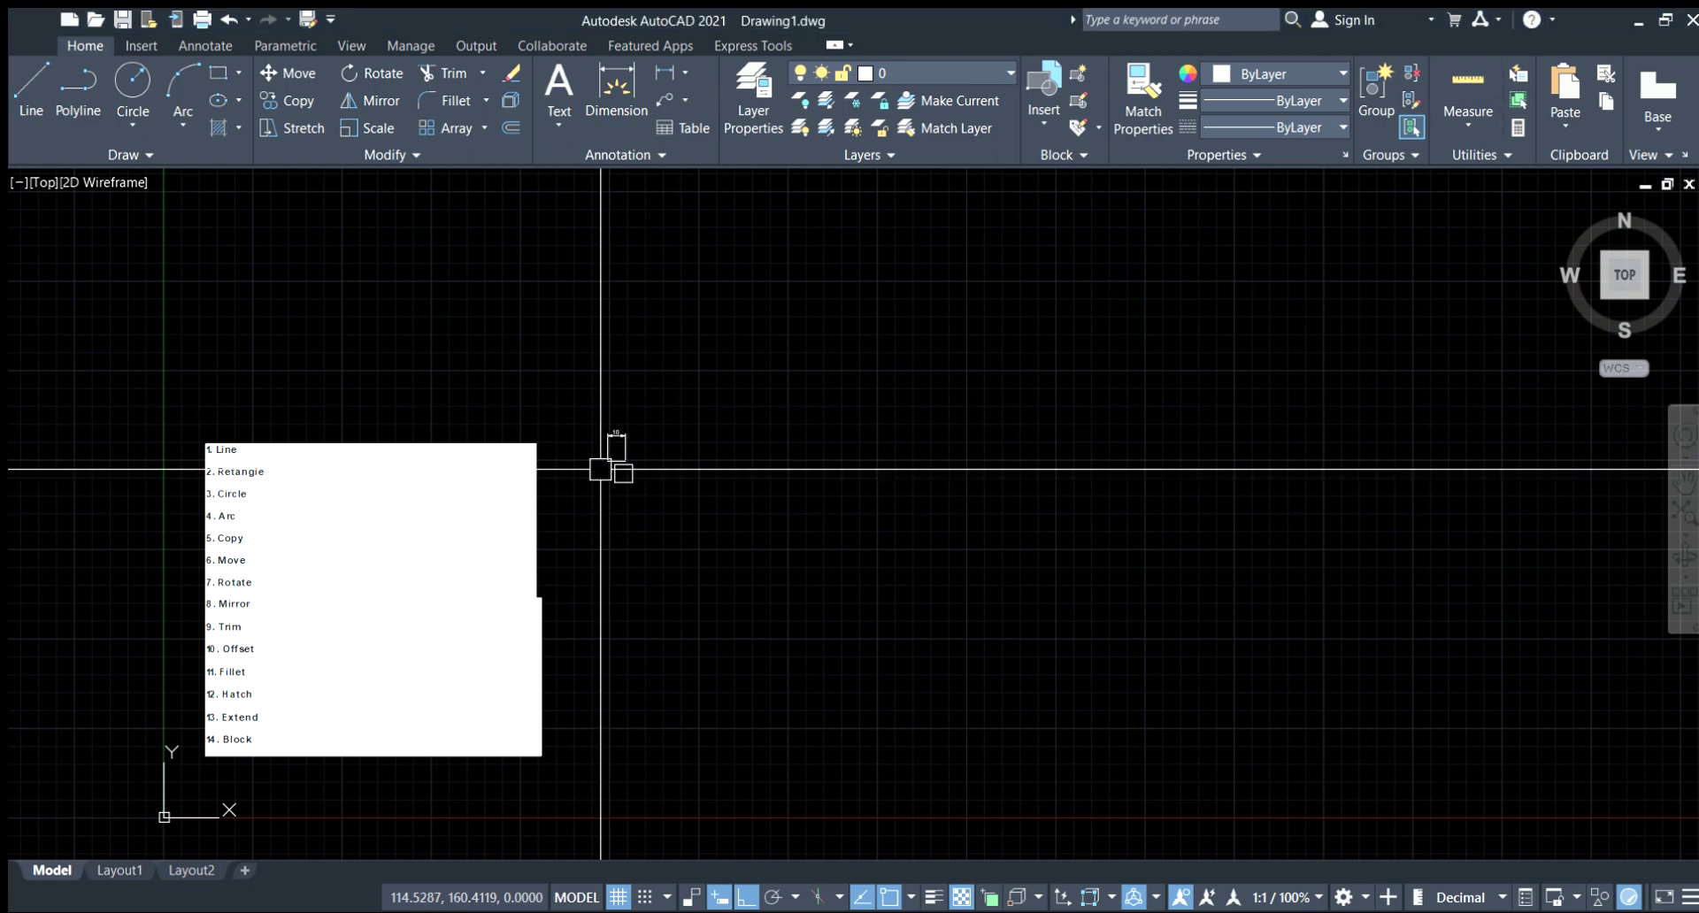
pyautogui.scroll(5, 198, 511)
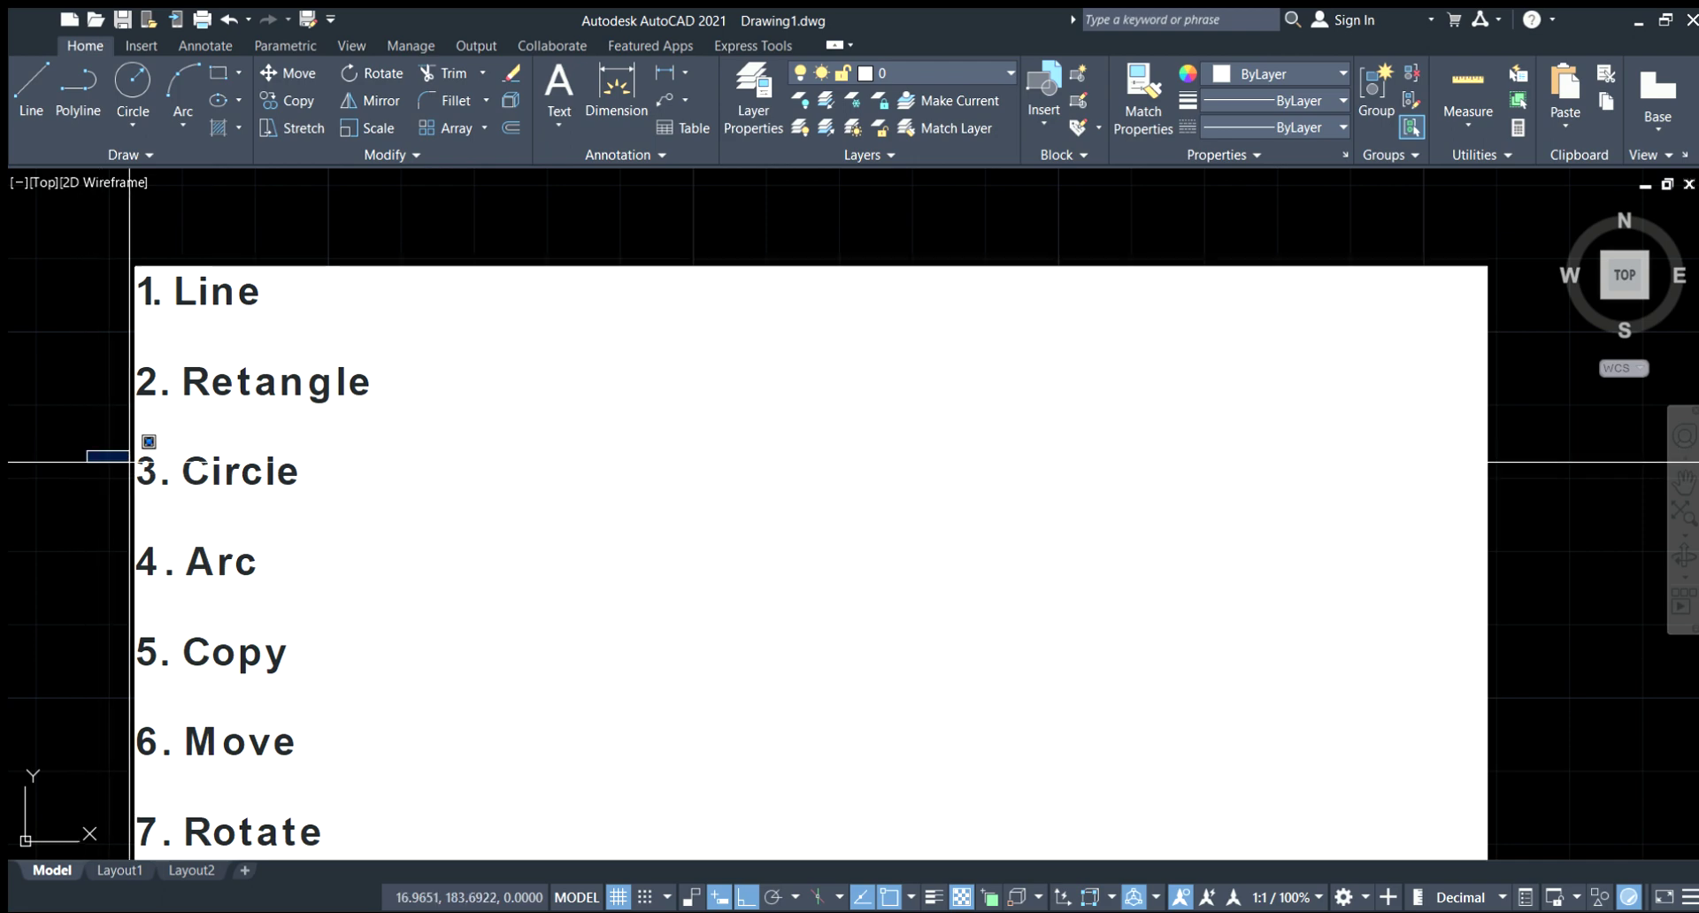
pyautogui.scroll(-5, 519, 485)
pyautogui.moveTo(675, 570); pyautogui.dragTo(706, 566, button='middle')
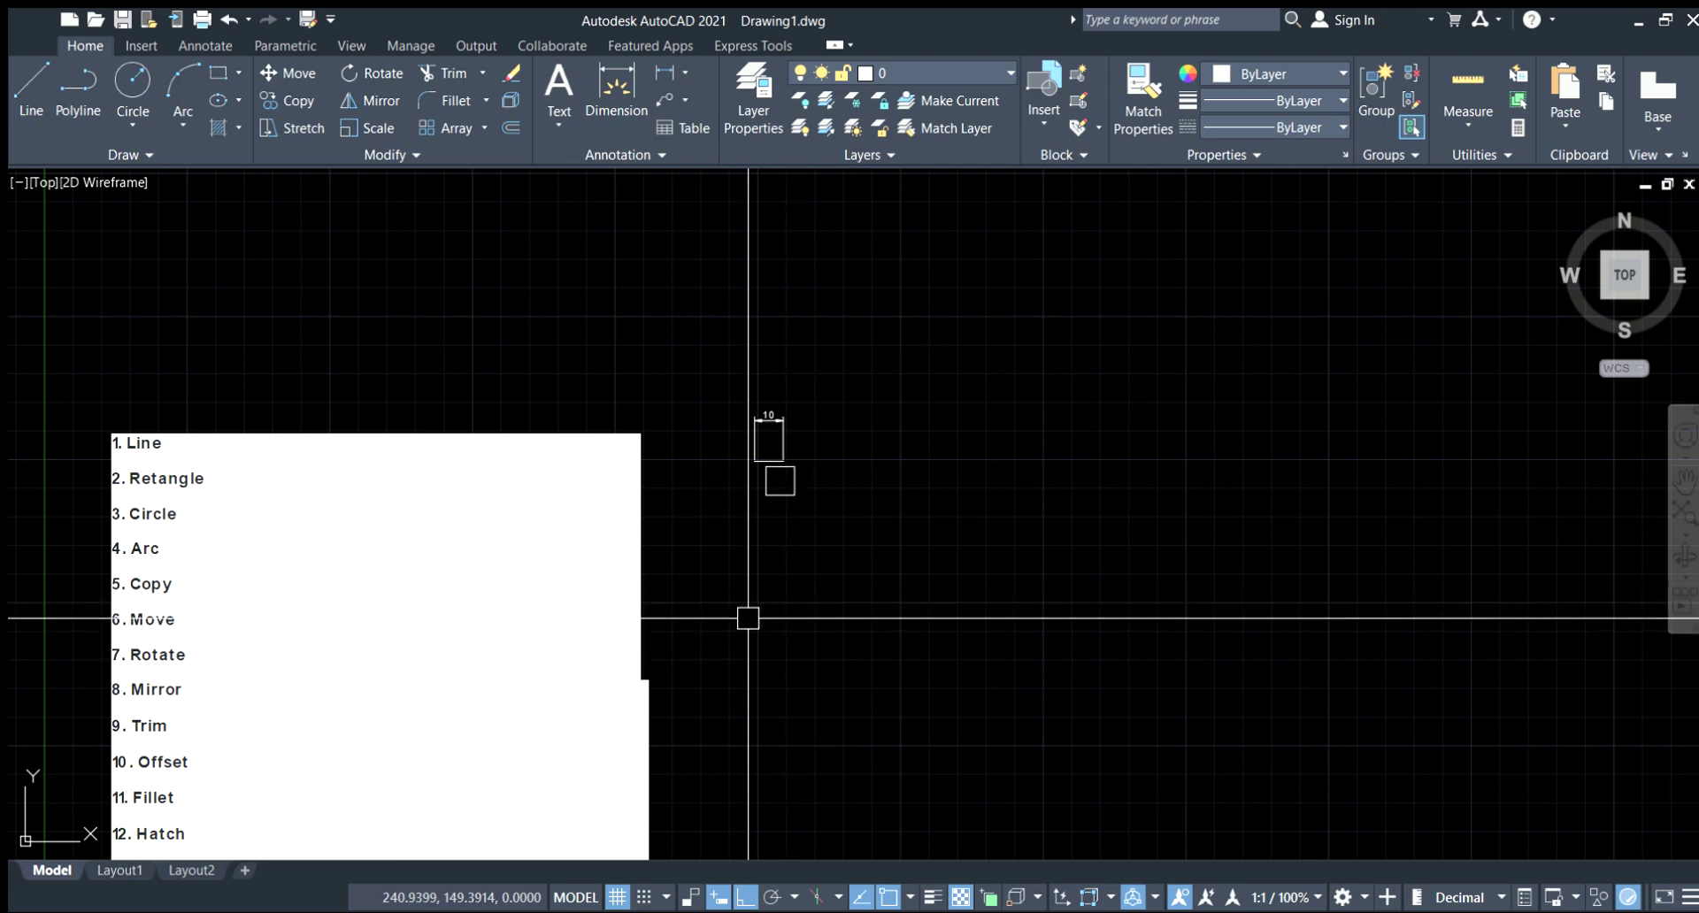
pyautogui.click(768, 558)
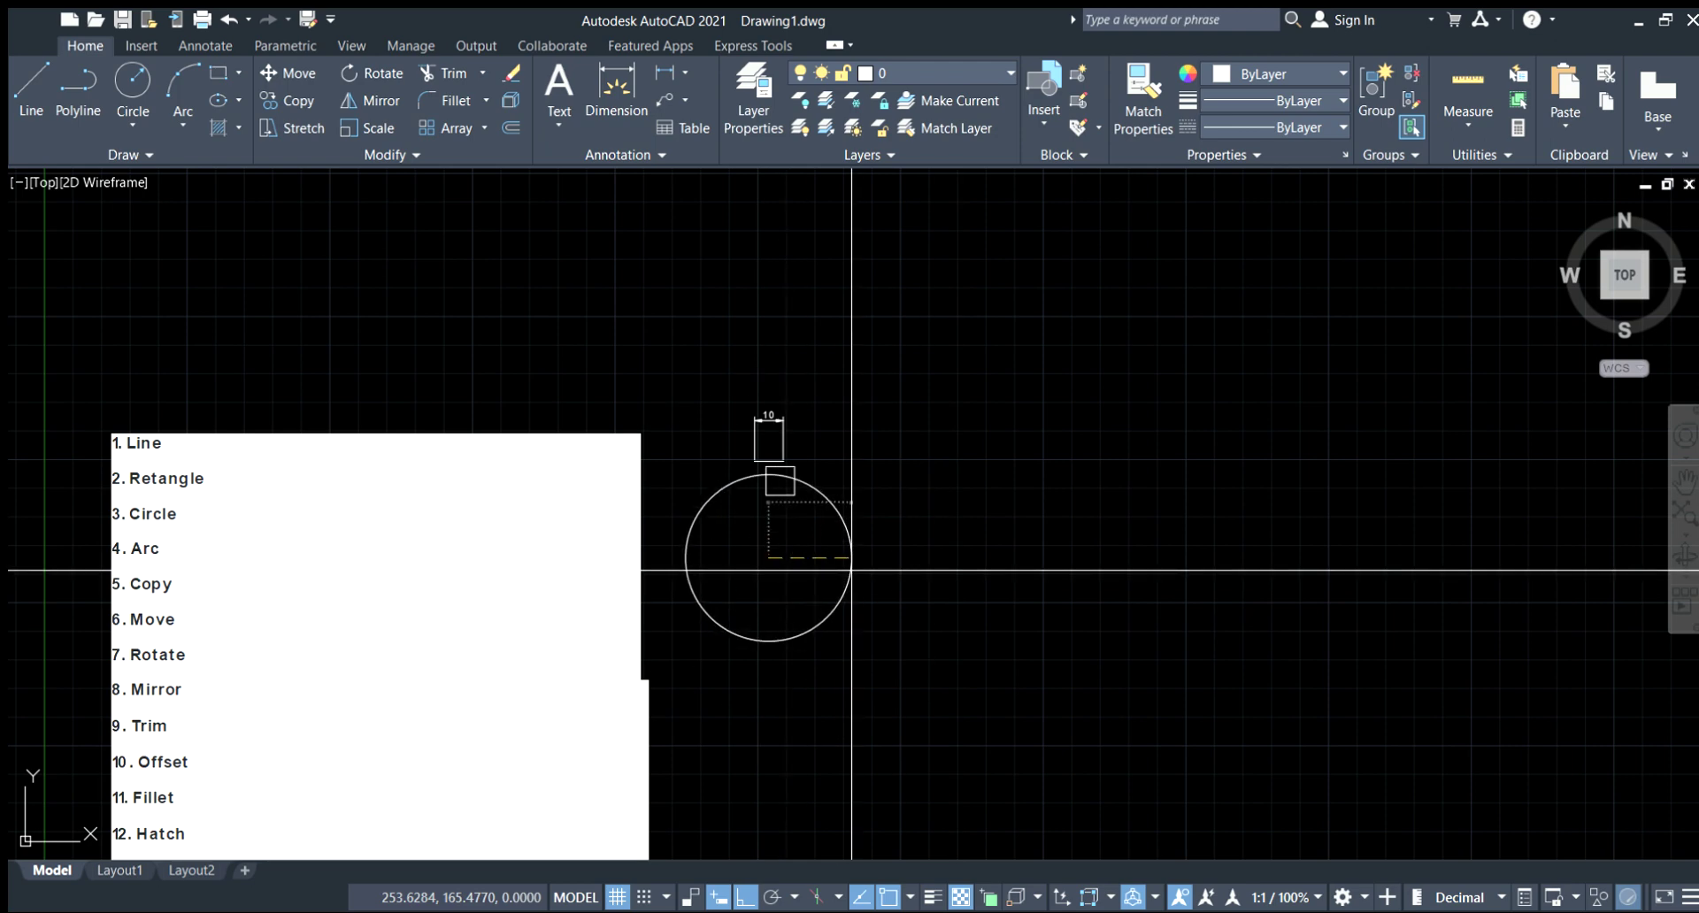
# Give the circle a radius of 4 and check it by selecting it.
pyautogui.scroll(2, 852, 570)
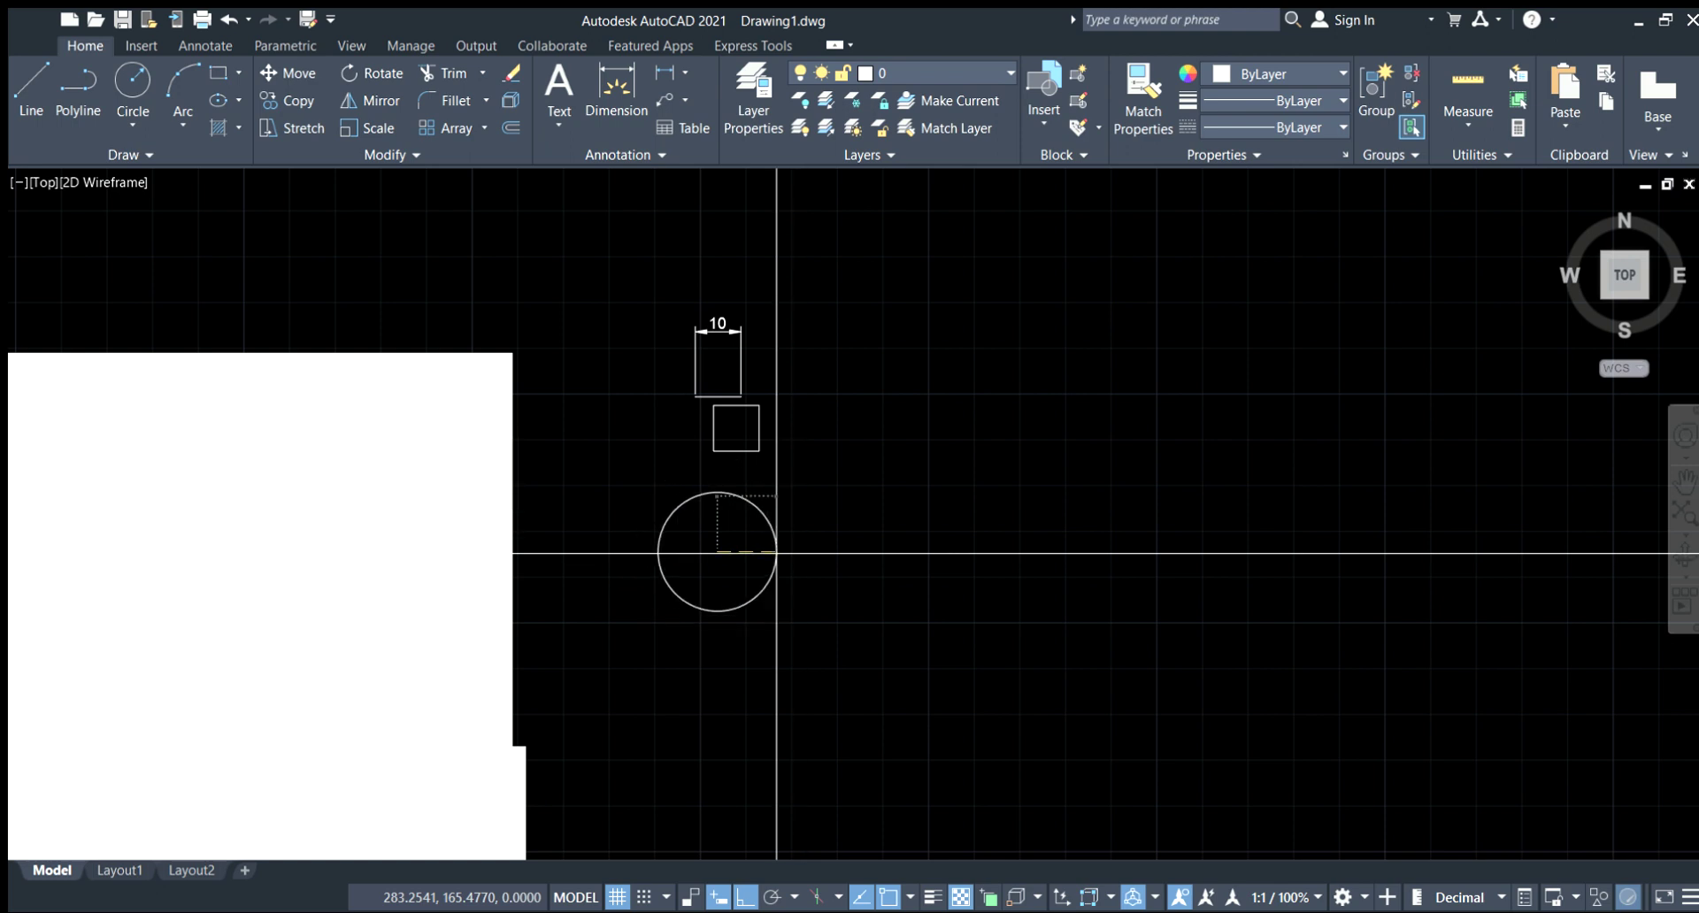
pyautogui.scroll(2, 779, 556)
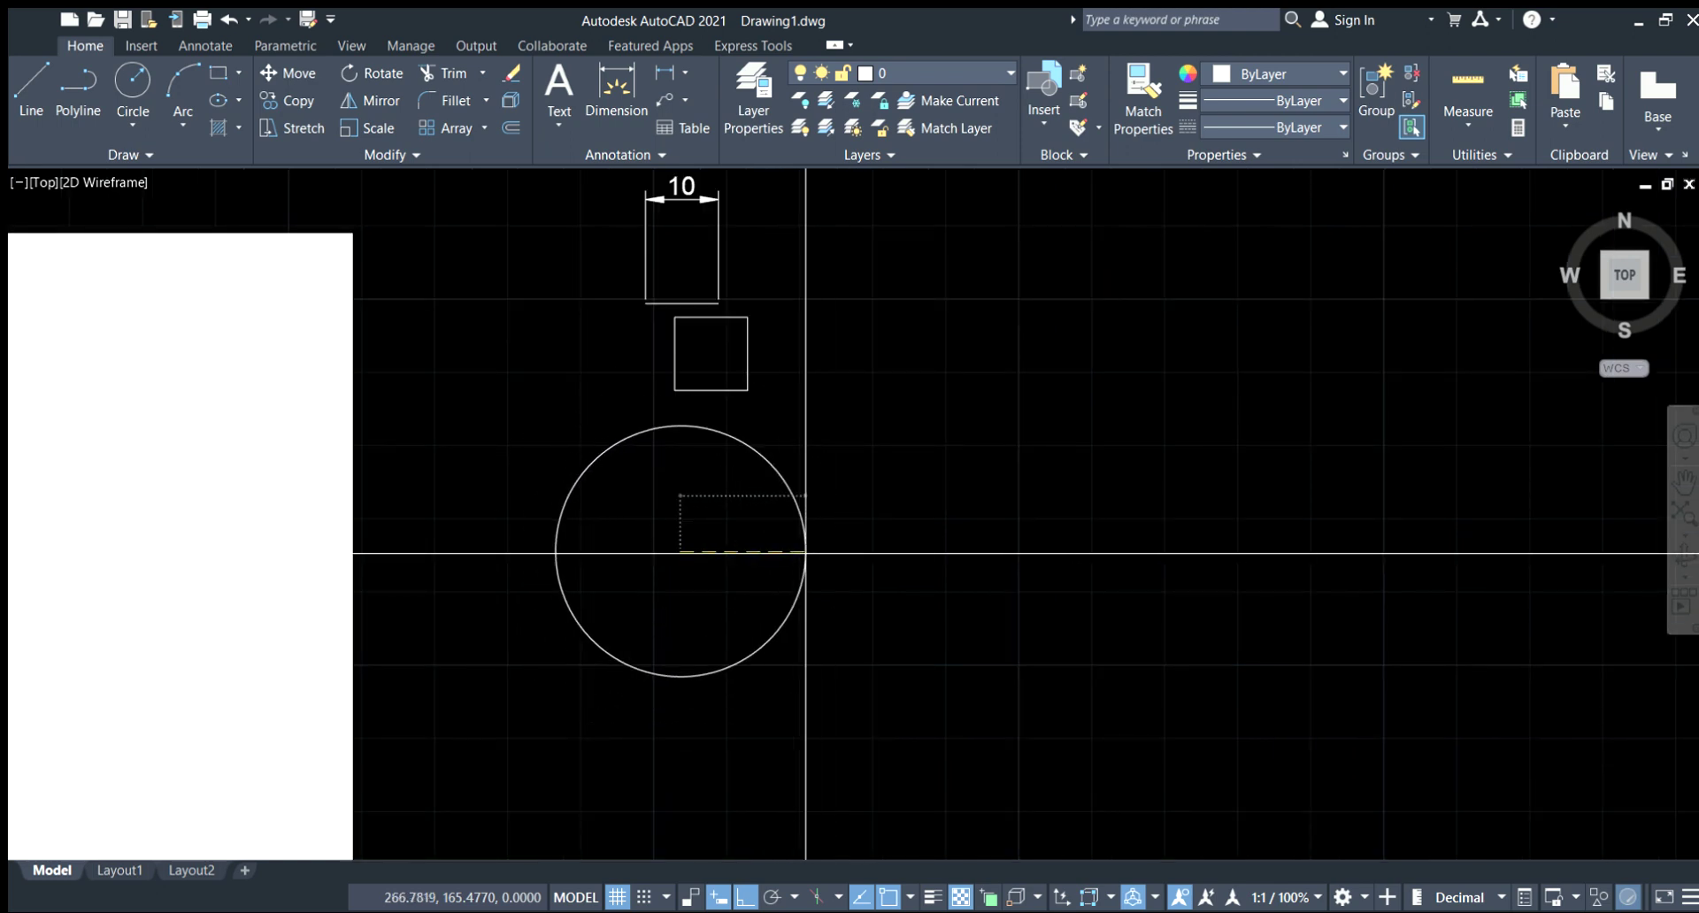
pyautogui.write('4')
pyautogui.press('Return')
pyautogui.moveTo(654, 552); pyautogui.dragTo(802, 610, button='middle')
pyautogui.click(867, 559)
pyautogui.click(758, 625)
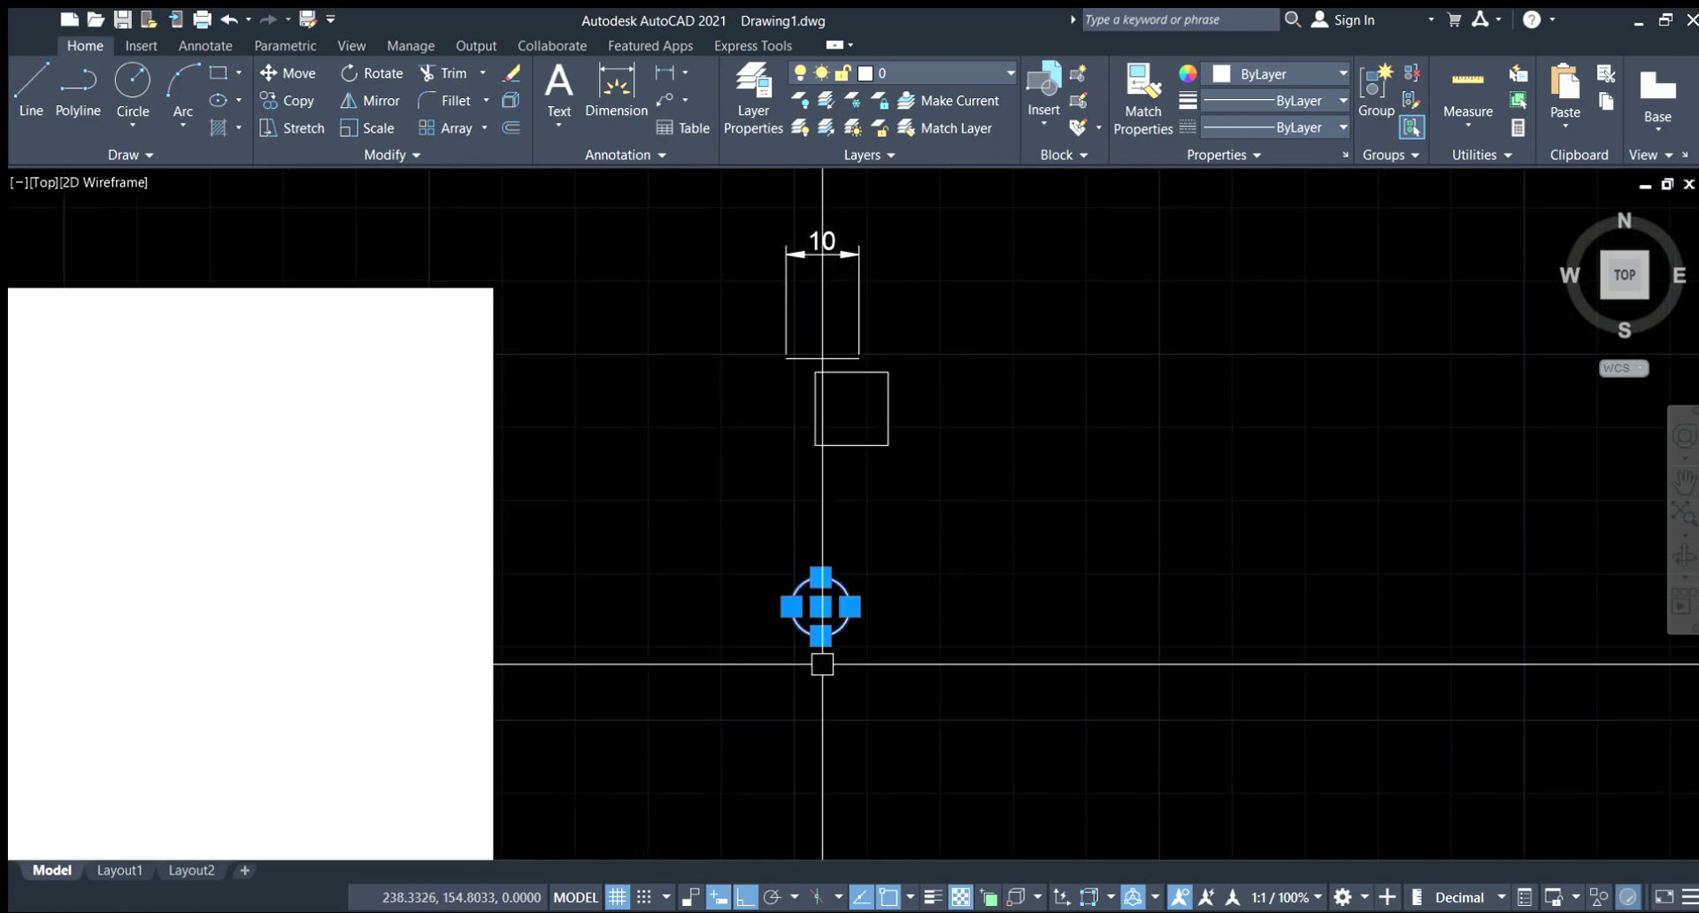
pyautogui.scroll(-4, 895, 579)
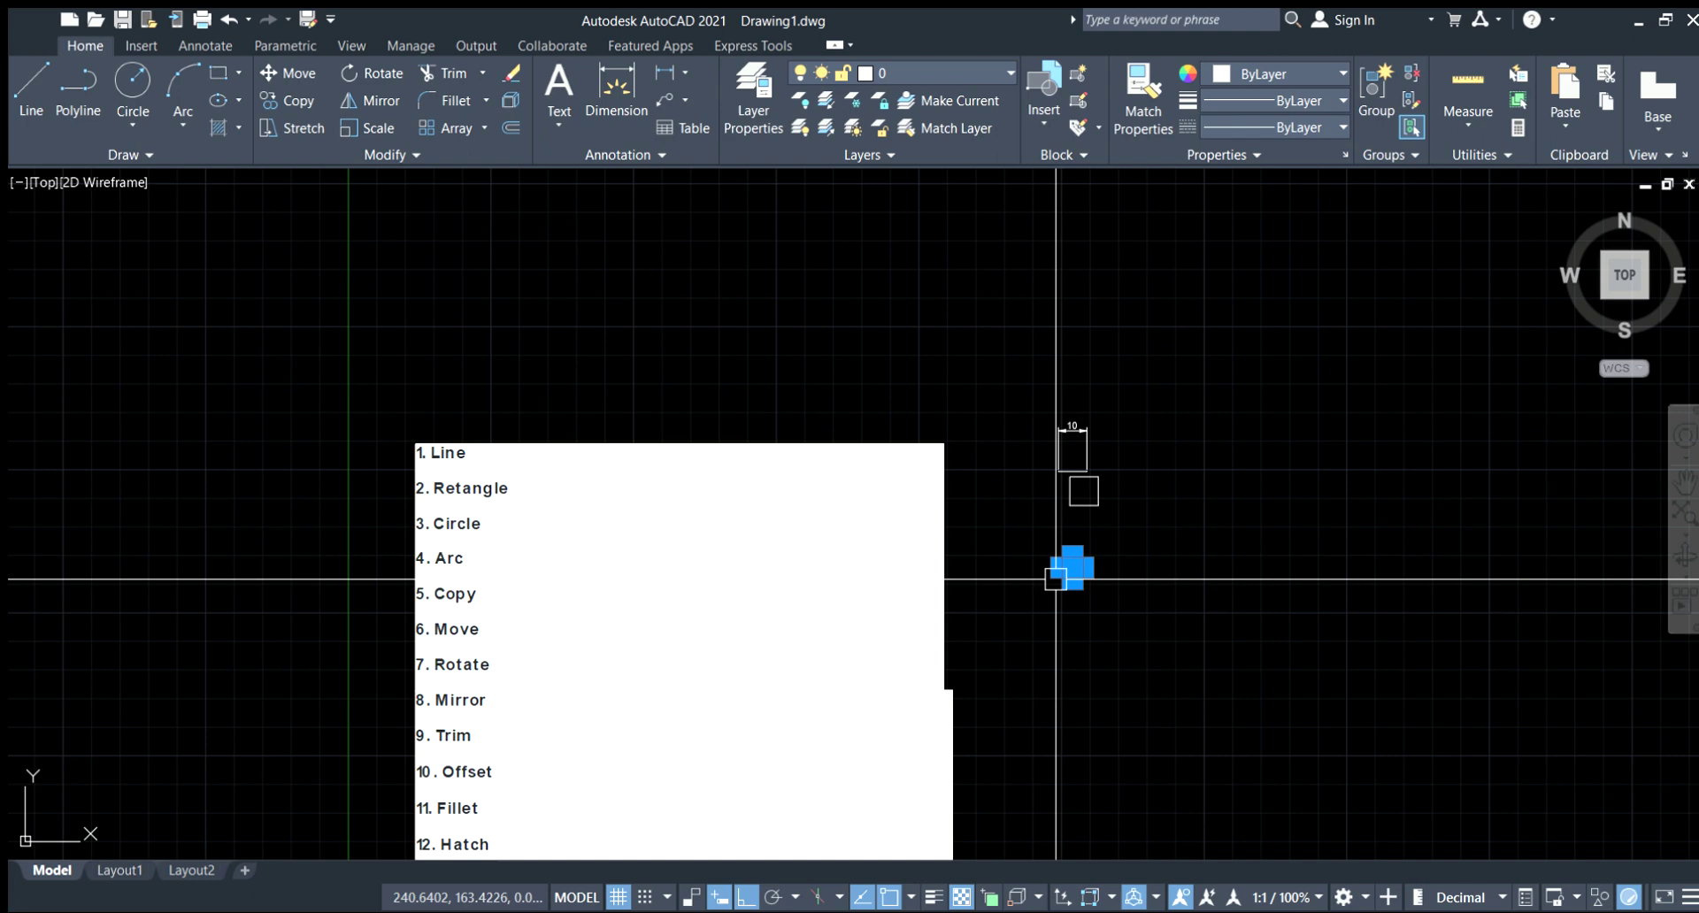
pyautogui.scroll(3, 827, 589)
pyautogui.press('Escape')
# Pan and zoom to bring the larger rectangles back into view.
pyautogui.moveTo(907, 520); pyautogui.dragTo(888, 520, button='middle')
pyautogui.scroll(-2, 911, 495)
pyautogui.scroll(-2, 1038, 459)
pyautogui.moveTo(1049, 604)
pyautogui.mouseDown(button='middle')
pyautogui.moveTo(982, 622)
pyautogui.moveTo(901, 612)
pyautogui.mouseUp(button='middle')
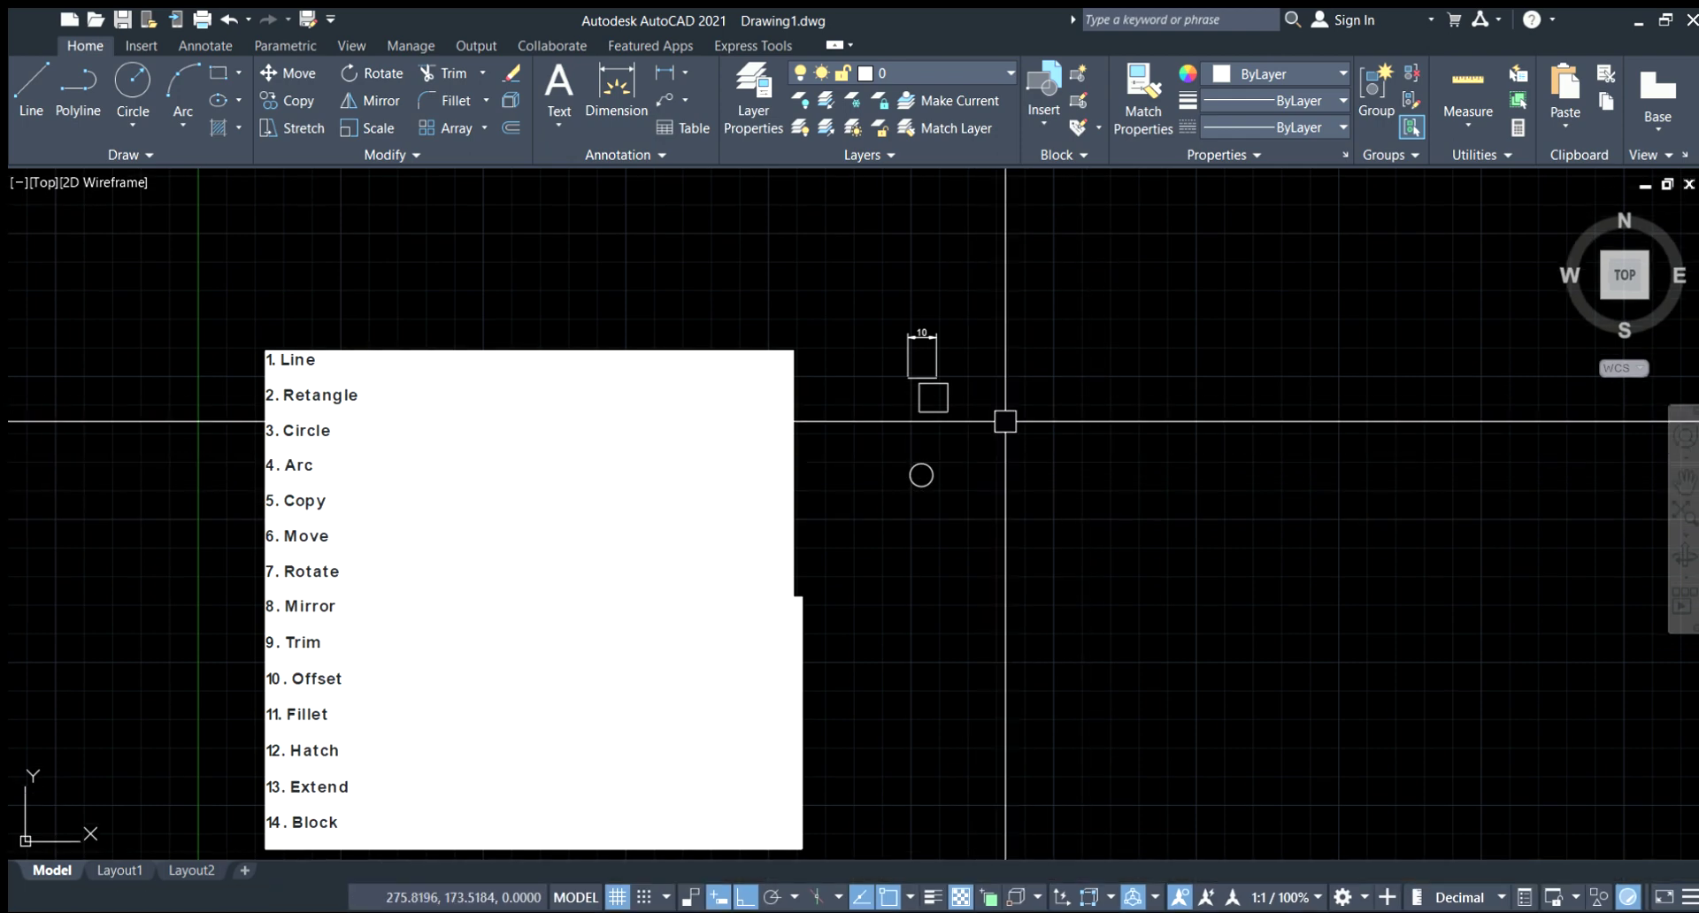
pyautogui.moveTo(962, 431)
pyautogui.mouseDown(button='middle')
pyautogui.moveTo(931, 433)
pyautogui.moveTo(888, 506)
pyautogui.moveTo(896, 528)
pyautogui.moveTo(864, 535)
pyautogui.mouseUp(button='middle')
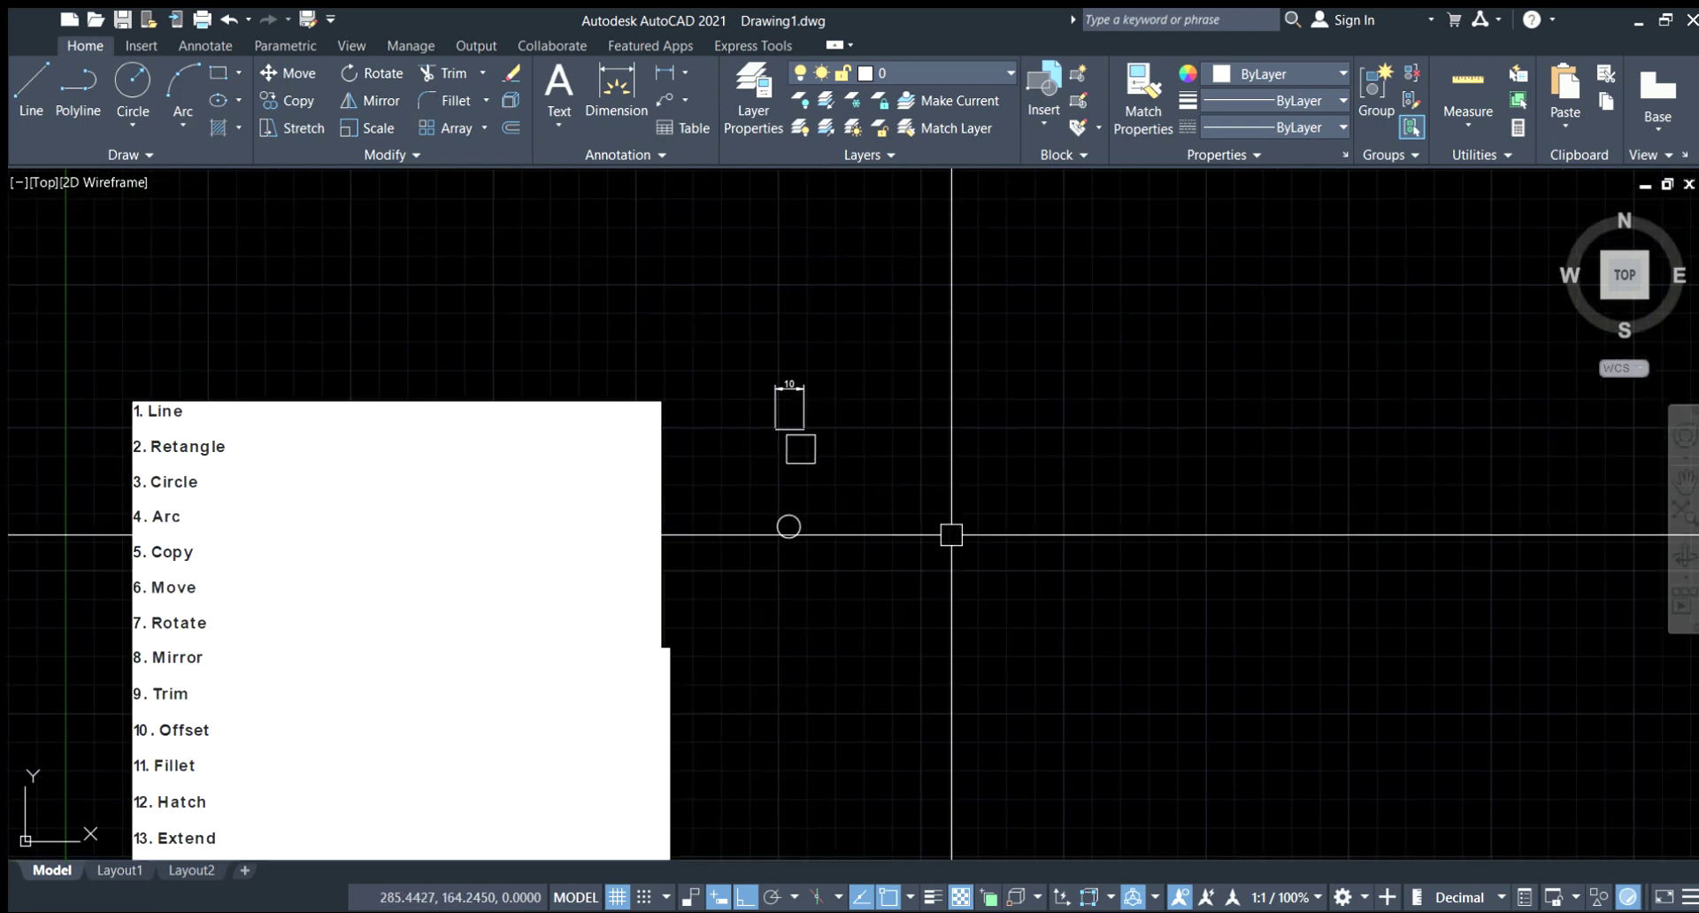
pyautogui.scroll(2, 881, 564)
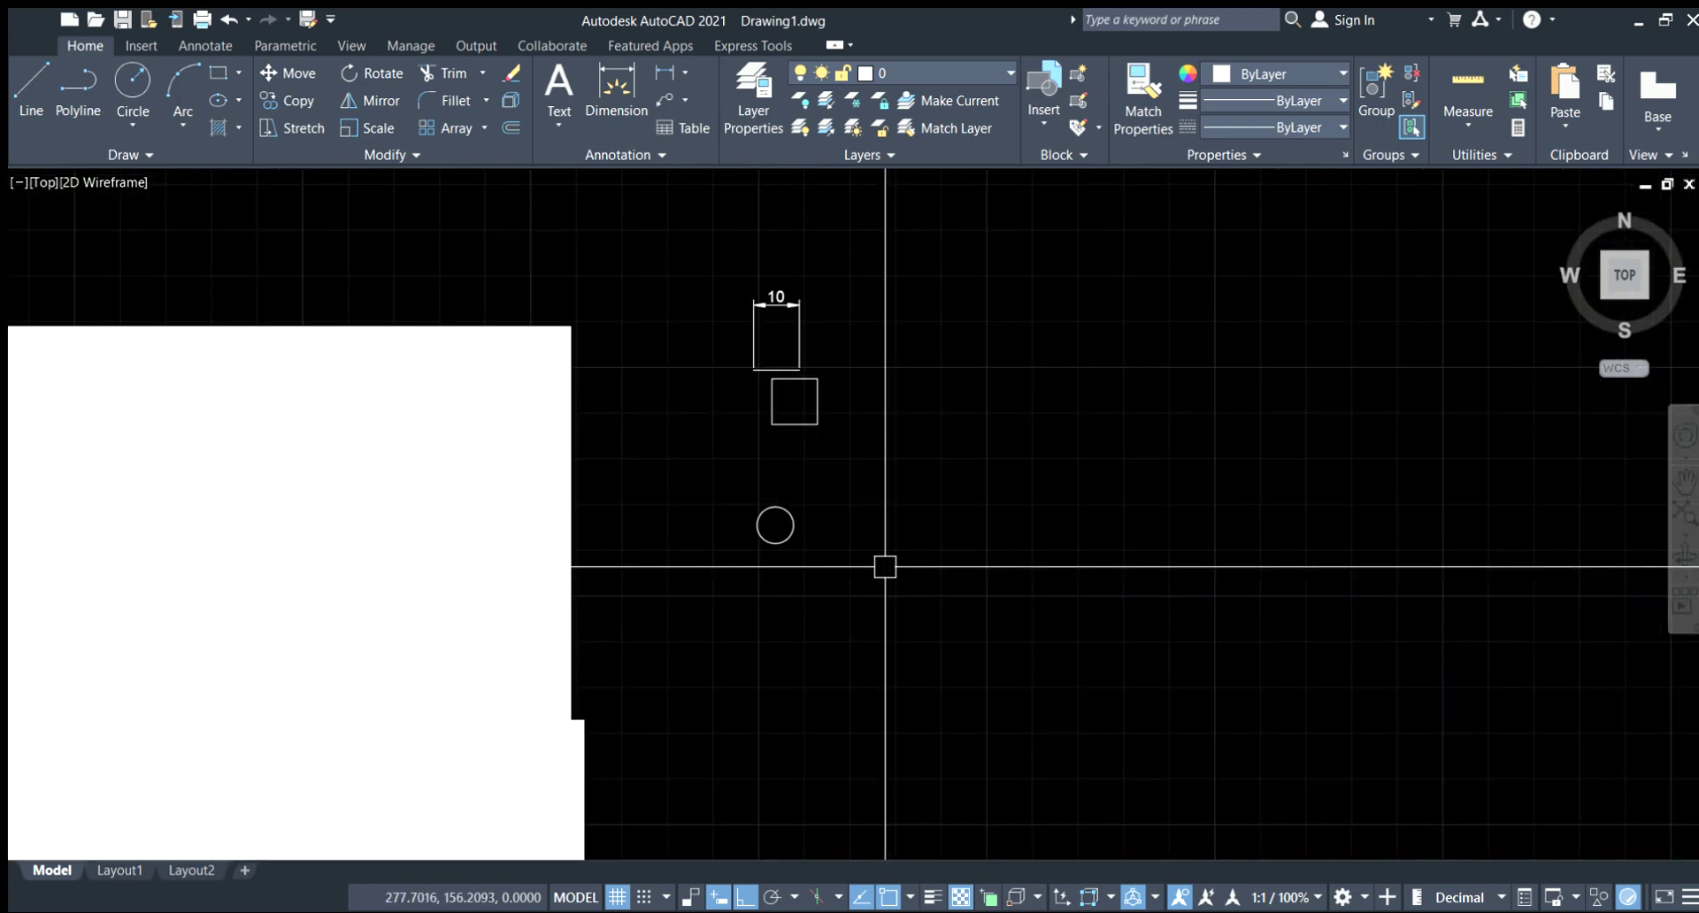
pyautogui.scroll(4, 883, 520)
# Draw a narrow upright rectangle right of the circle and window-select it.
pyautogui.click(847, 513)
pyautogui.click(878, 611)
pyautogui.click(902, 488)
pyautogui.click(779, 646)
# Place a second narrow rectangle further to the right.
pyautogui.write('m')
pyautogui.press('space')
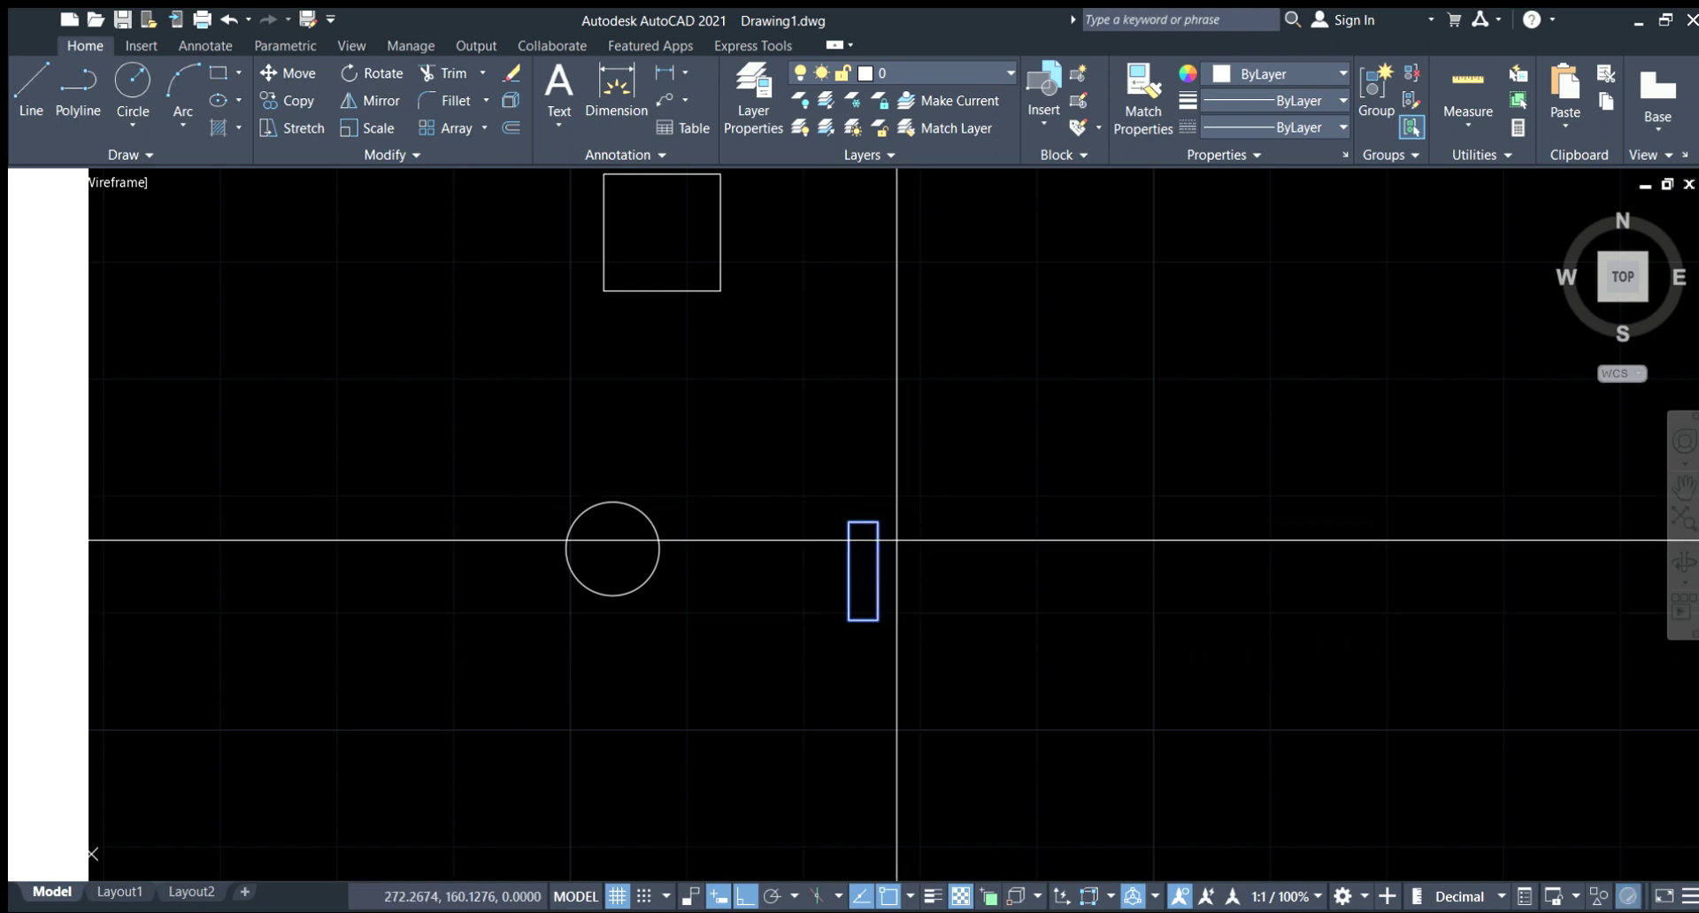
pyautogui.click(896, 539)
pyautogui.scroll(-3, 896, 540)
pyautogui.scroll(3, 921, 584)
pyautogui.click(938, 556)
pyautogui.scroll(-2, 938, 556)
pyautogui.scroll(2, 918, 598)
pyautogui.press('Escape')
# Zoom and pan to reframe the two narrow rectangles.
pyautogui.scroll(-2, 1197, 416)
pyautogui.scroll(-2, 1048, 584)
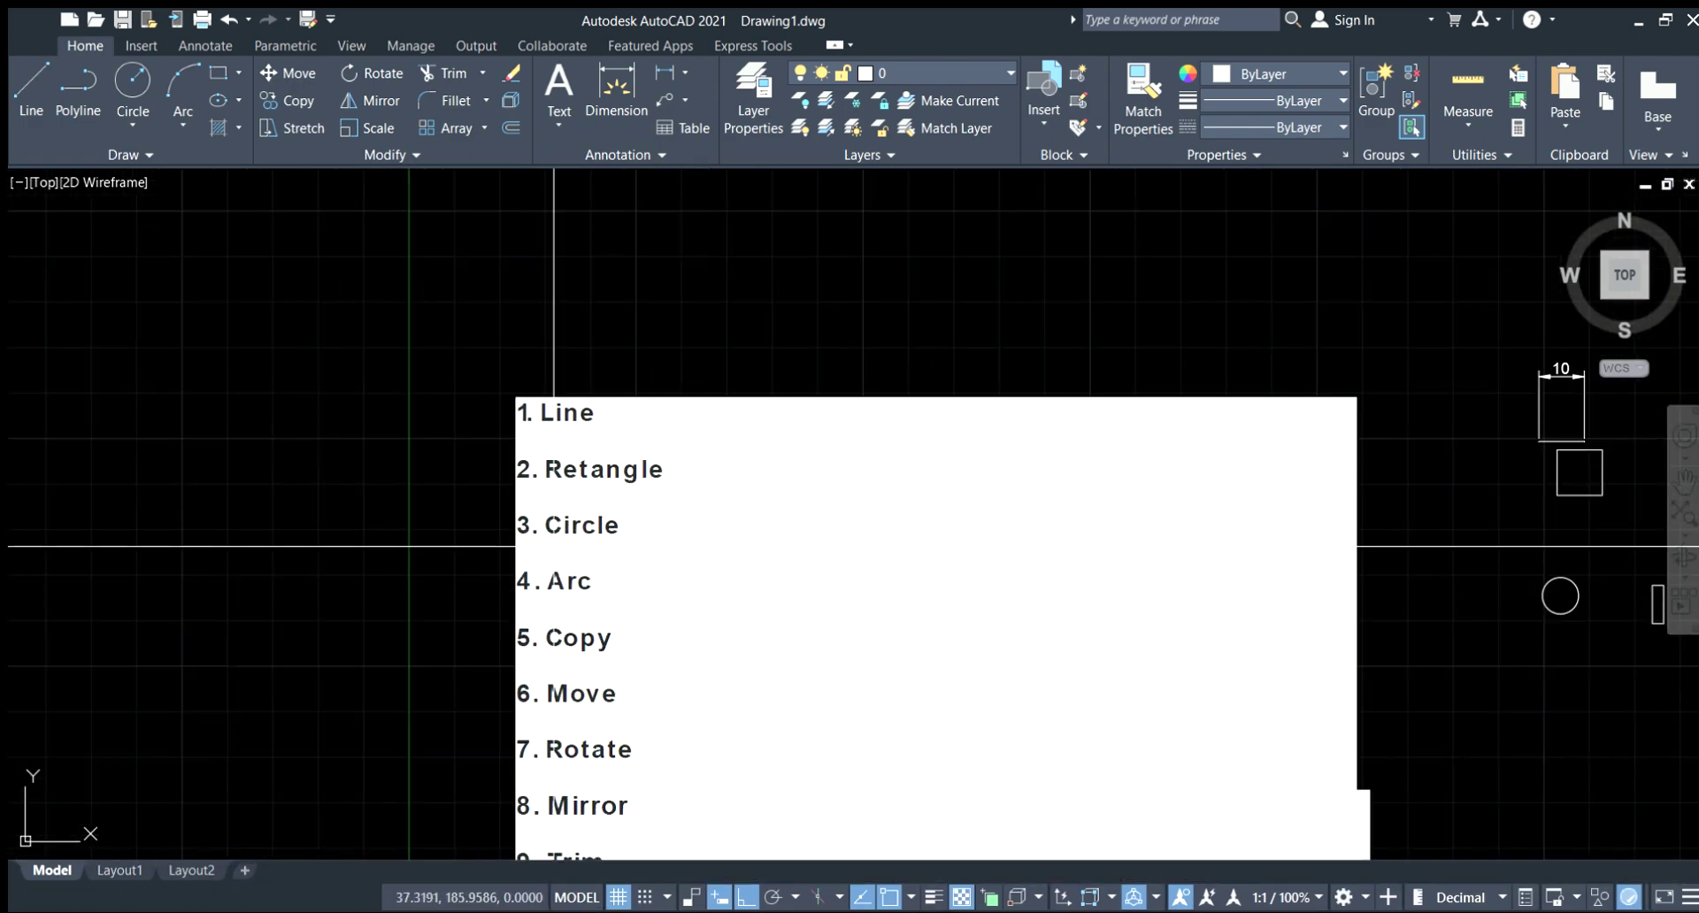
pyautogui.scroll(-4, 556, 584)
pyautogui.scroll(4, 823, 593)
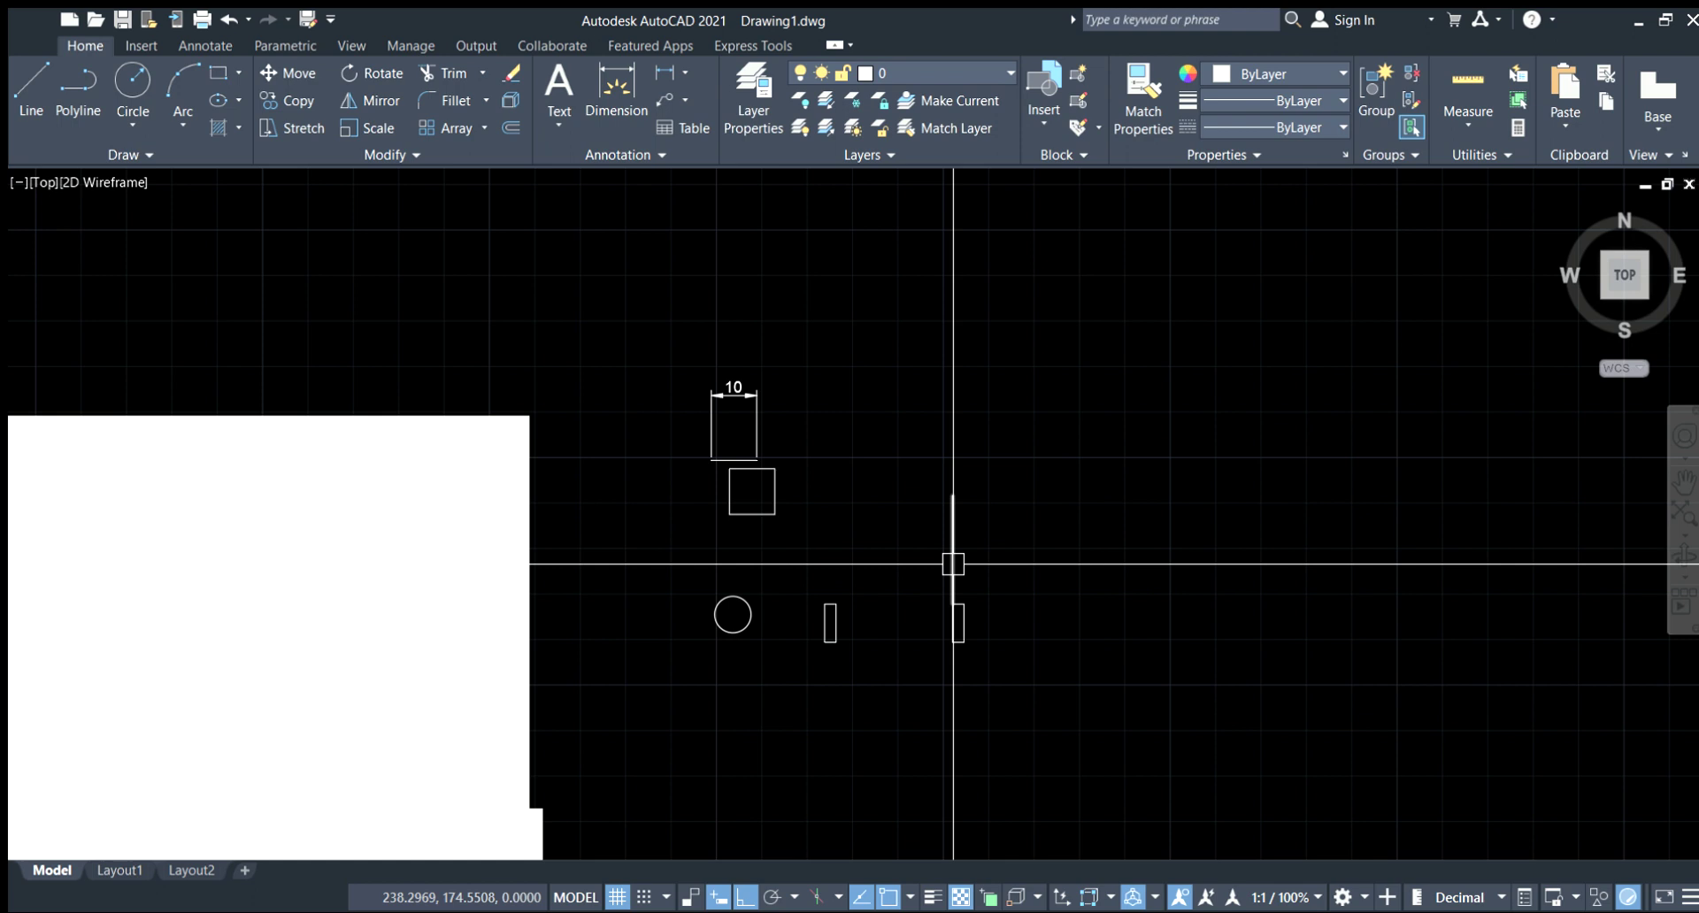
pyautogui.moveTo(833, 616); pyautogui.dragTo(852, 576, button='middle')
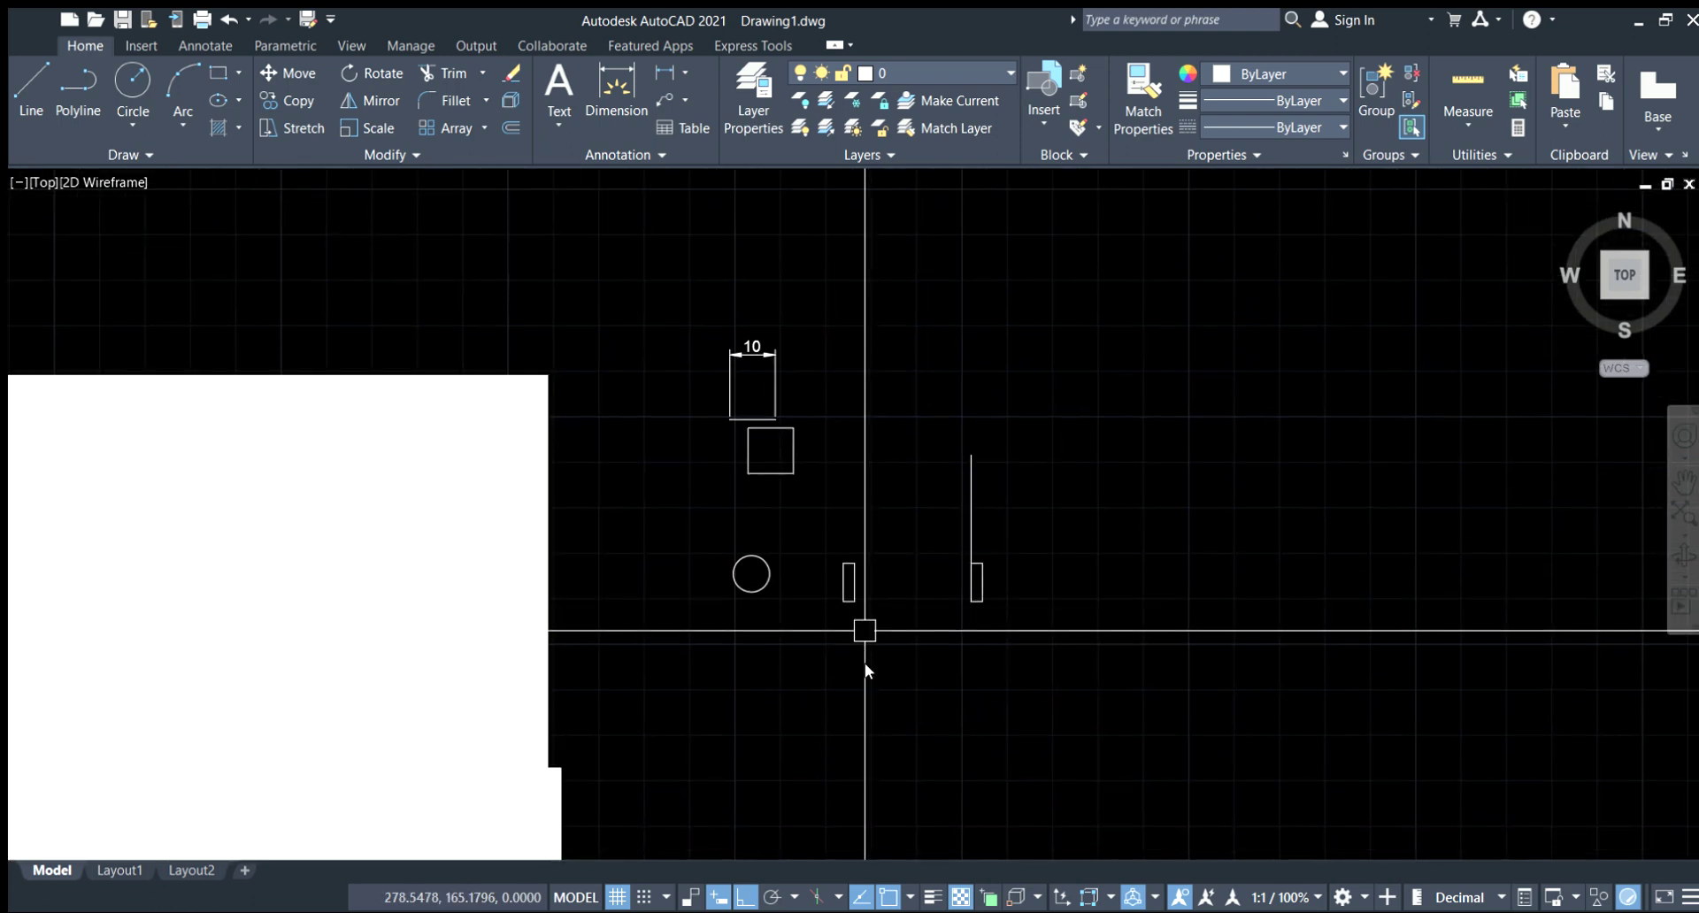
pyautogui.scroll(2, 851, 567)
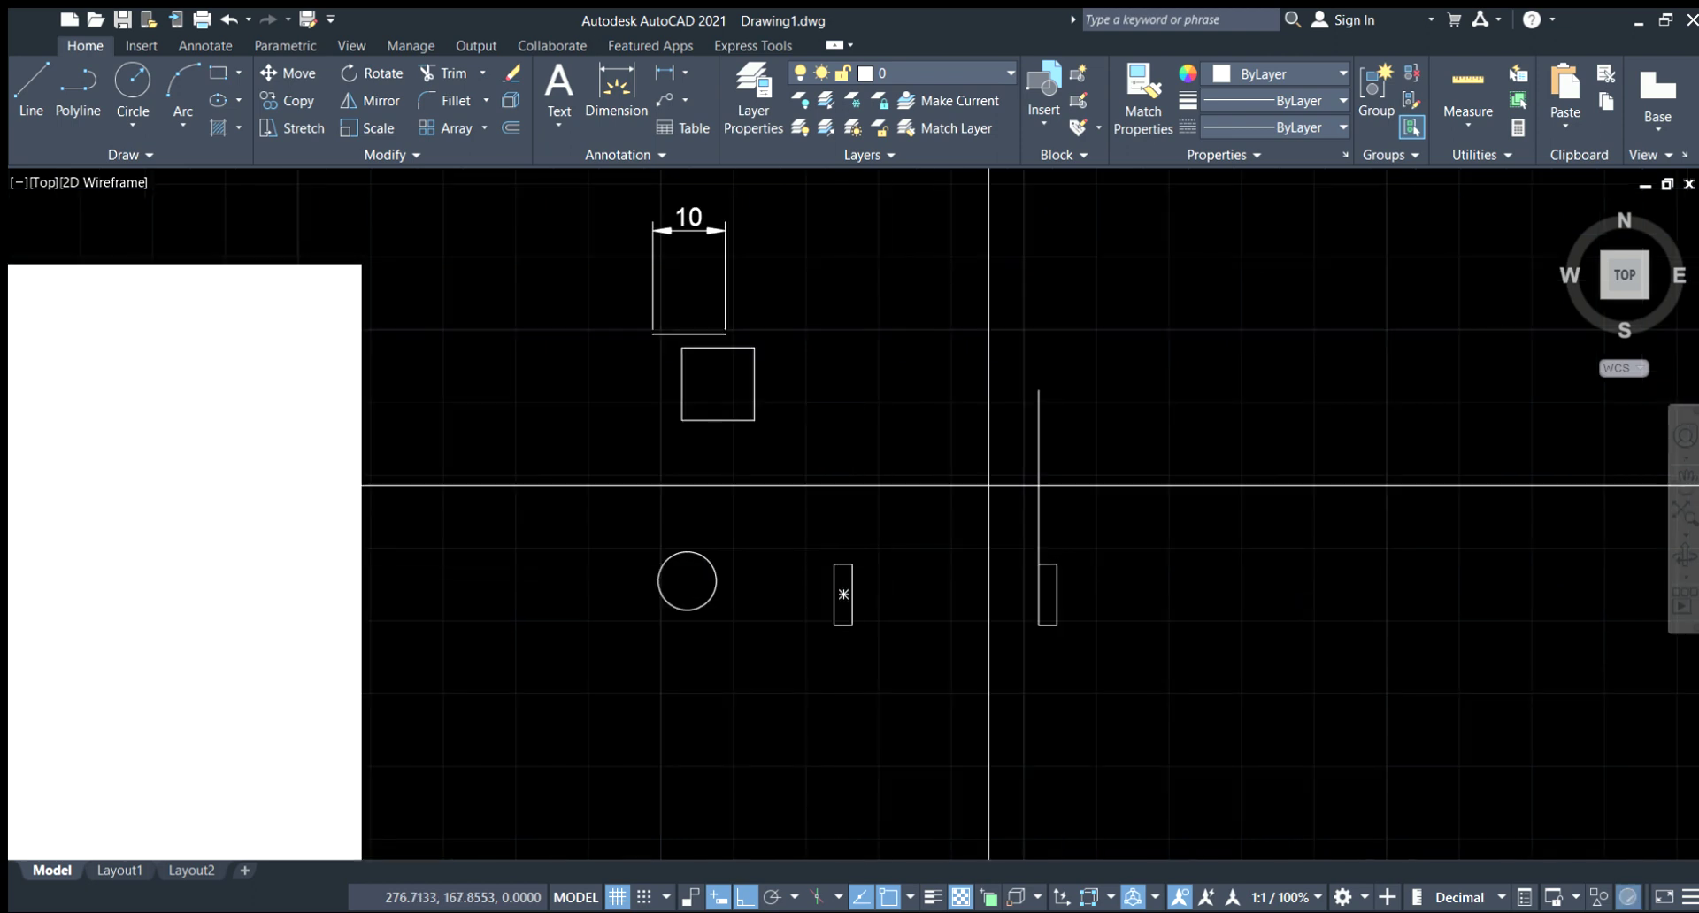
# Snap the door arc's lower end grip to the left jamb's corner.
pyautogui.scroll(4, 852, 566)
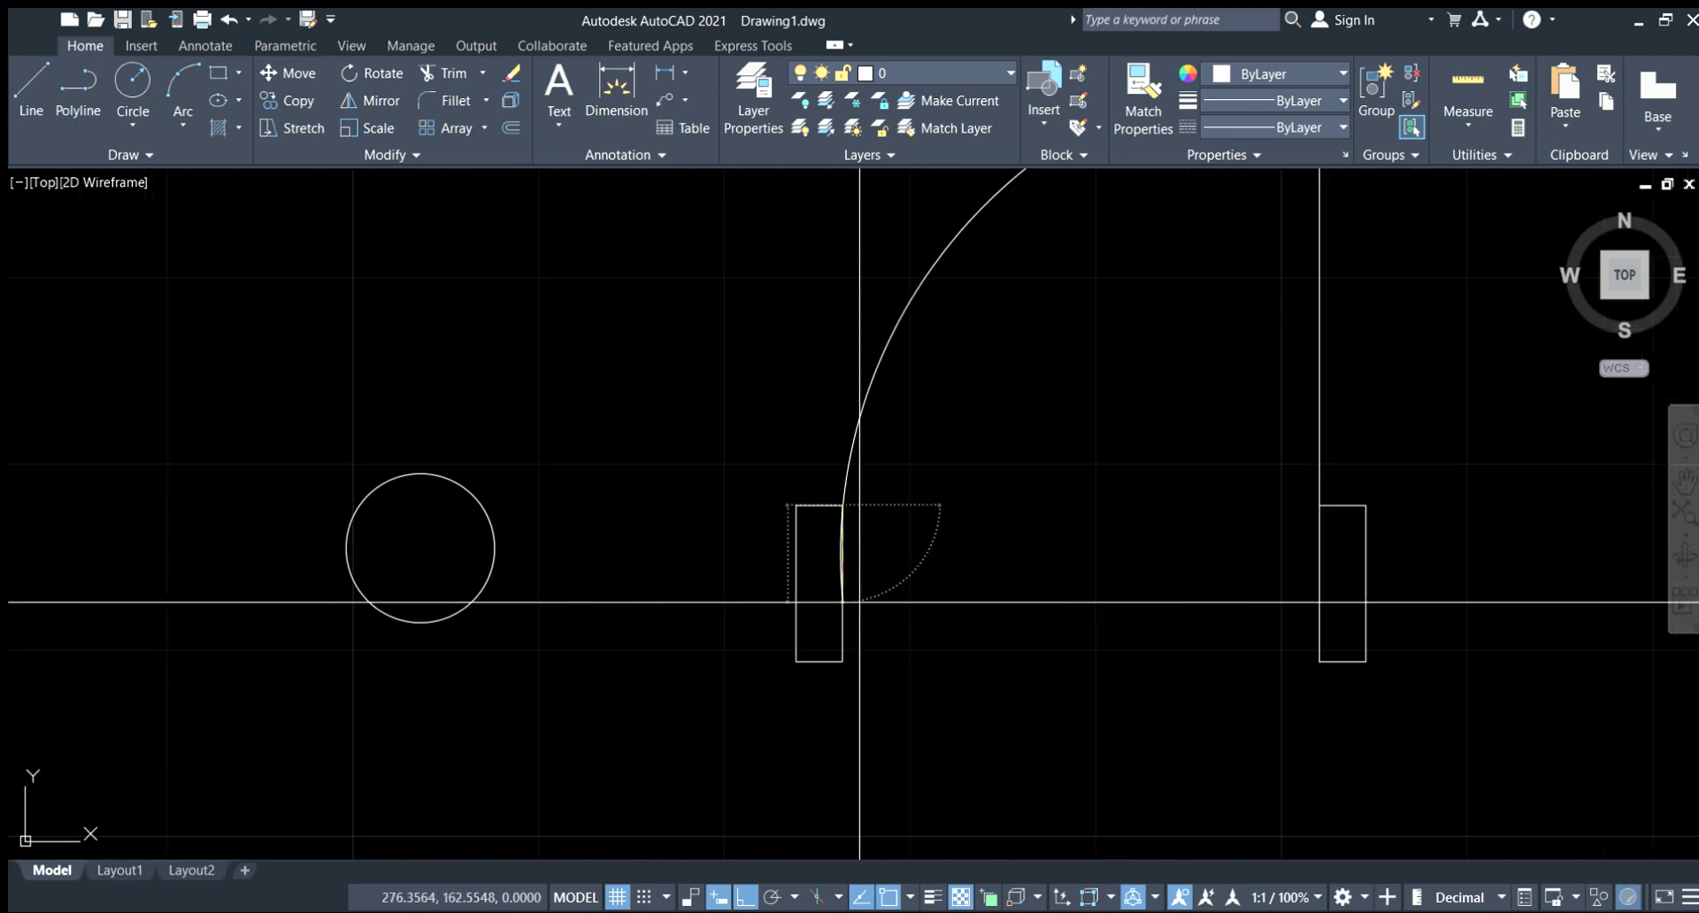
pyautogui.scroll(-2, 810, 547)
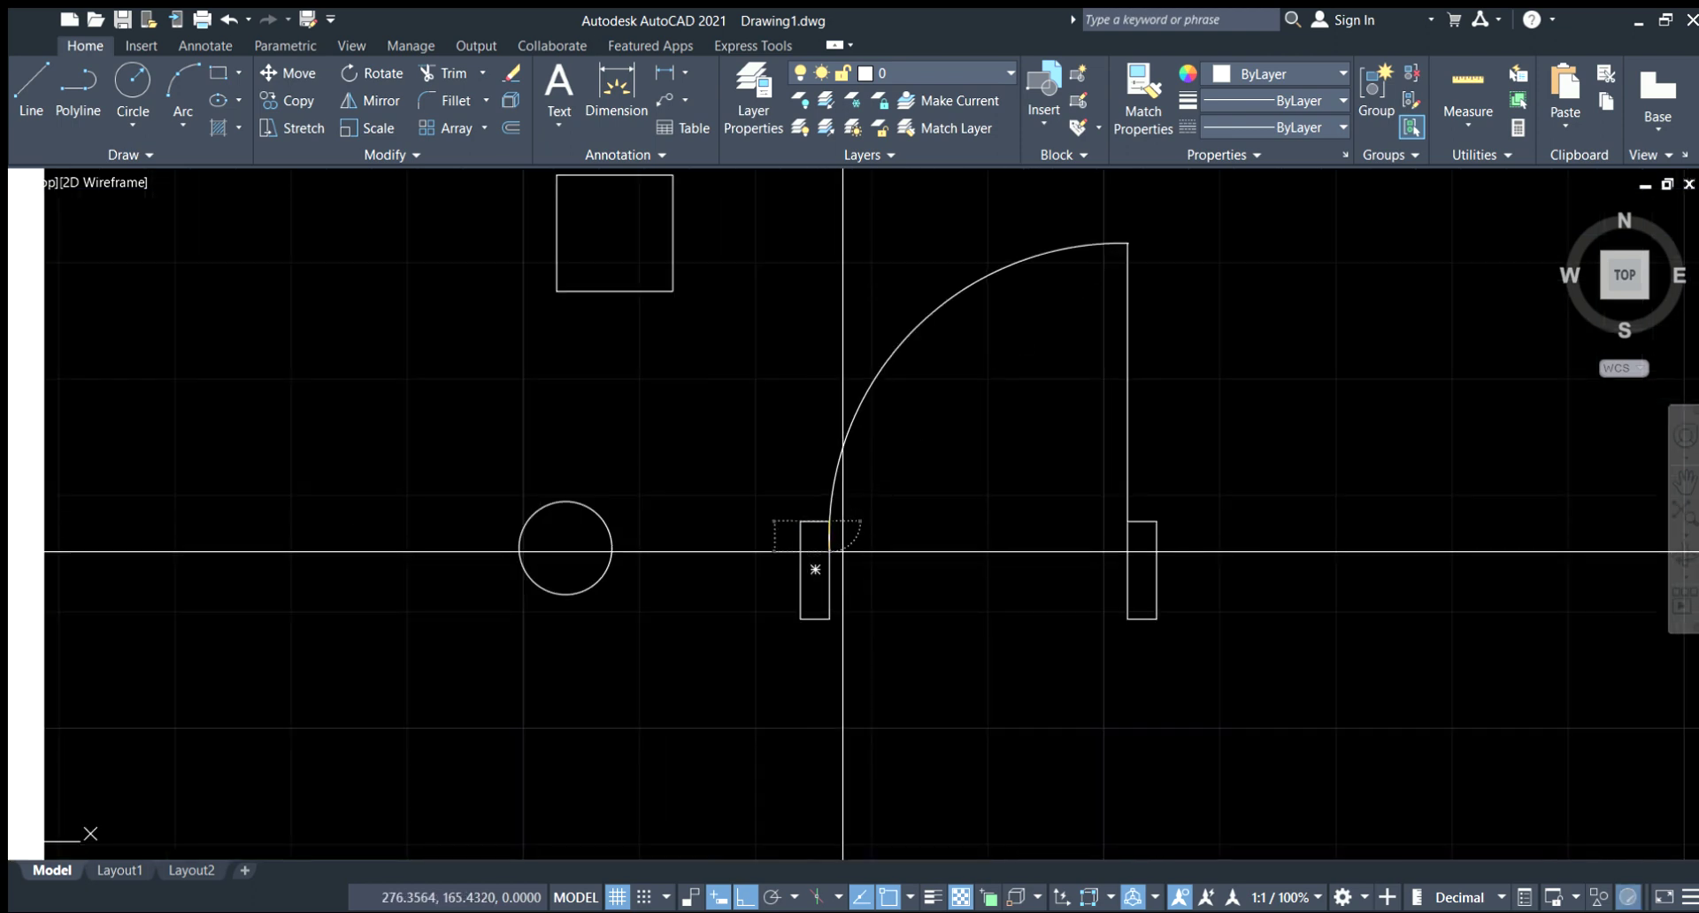
pyautogui.scroll(-2, 930, 548)
pyautogui.scroll(2, 869, 483)
pyautogui.scroll(6, 868, 588)
pyautogui.click(774, 630)
pyautogui.scroll(4, 762, 752)
pyautogui.click(790, 822)
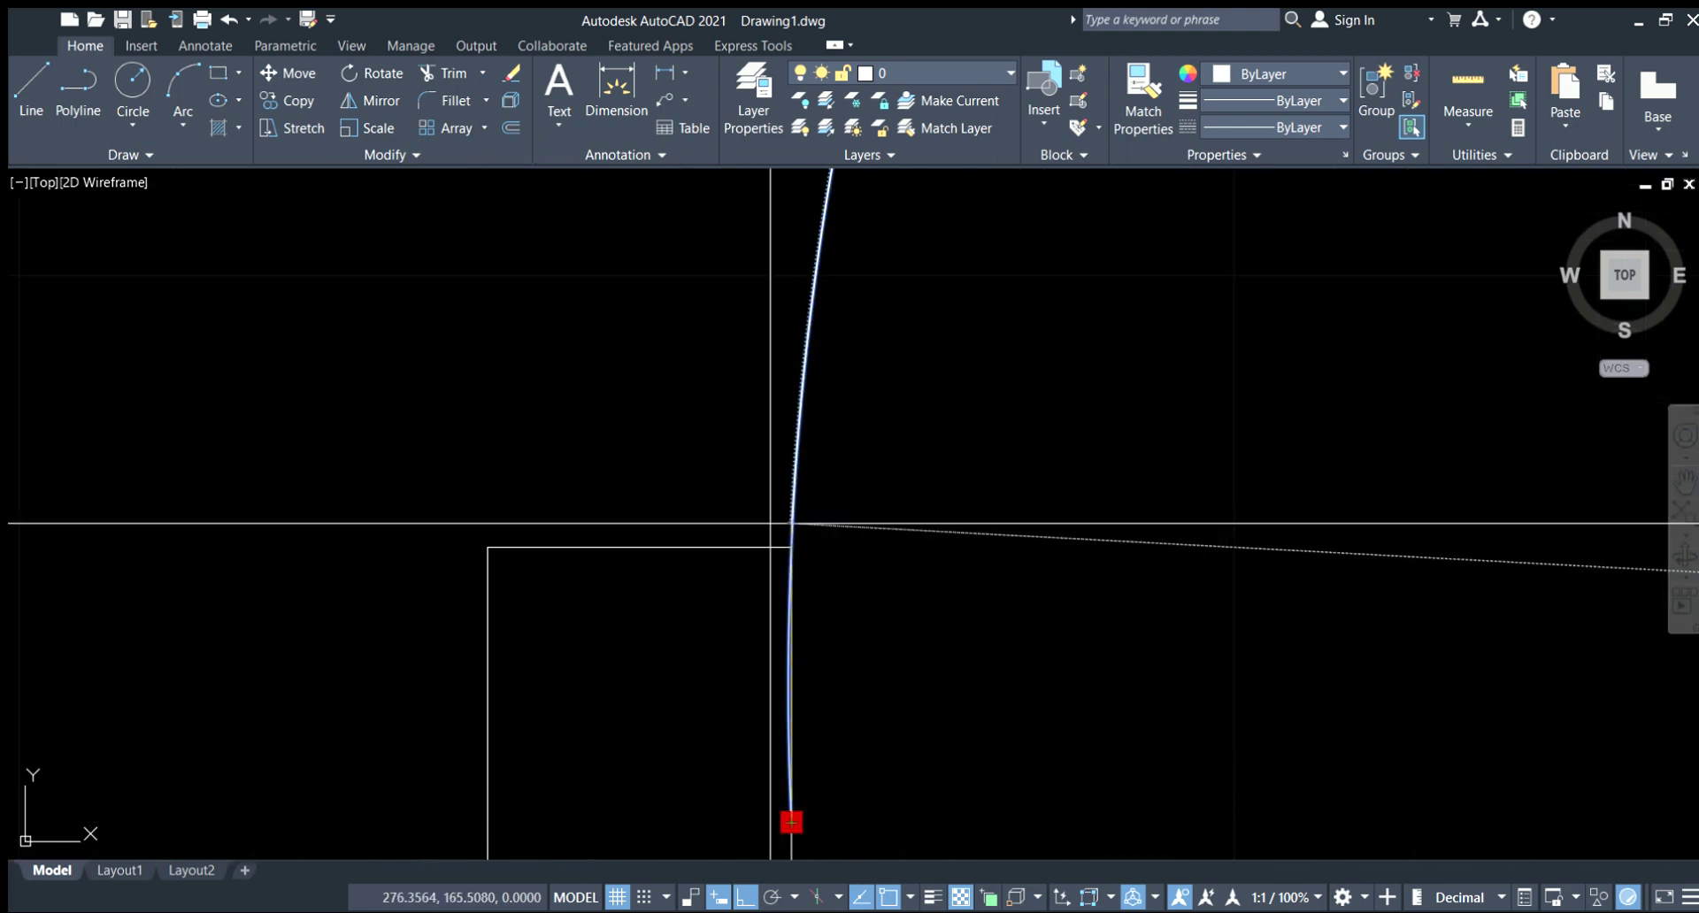
pyautogui.click(791, 548)
# Deselect the arc and recentre the view on the whole door-swing symbol.
pyautogui.scroll(-10, 744, 569)
pyautogui.moveTo(841, 580); pyautogui.dragTo(1020, 576, button='middle')
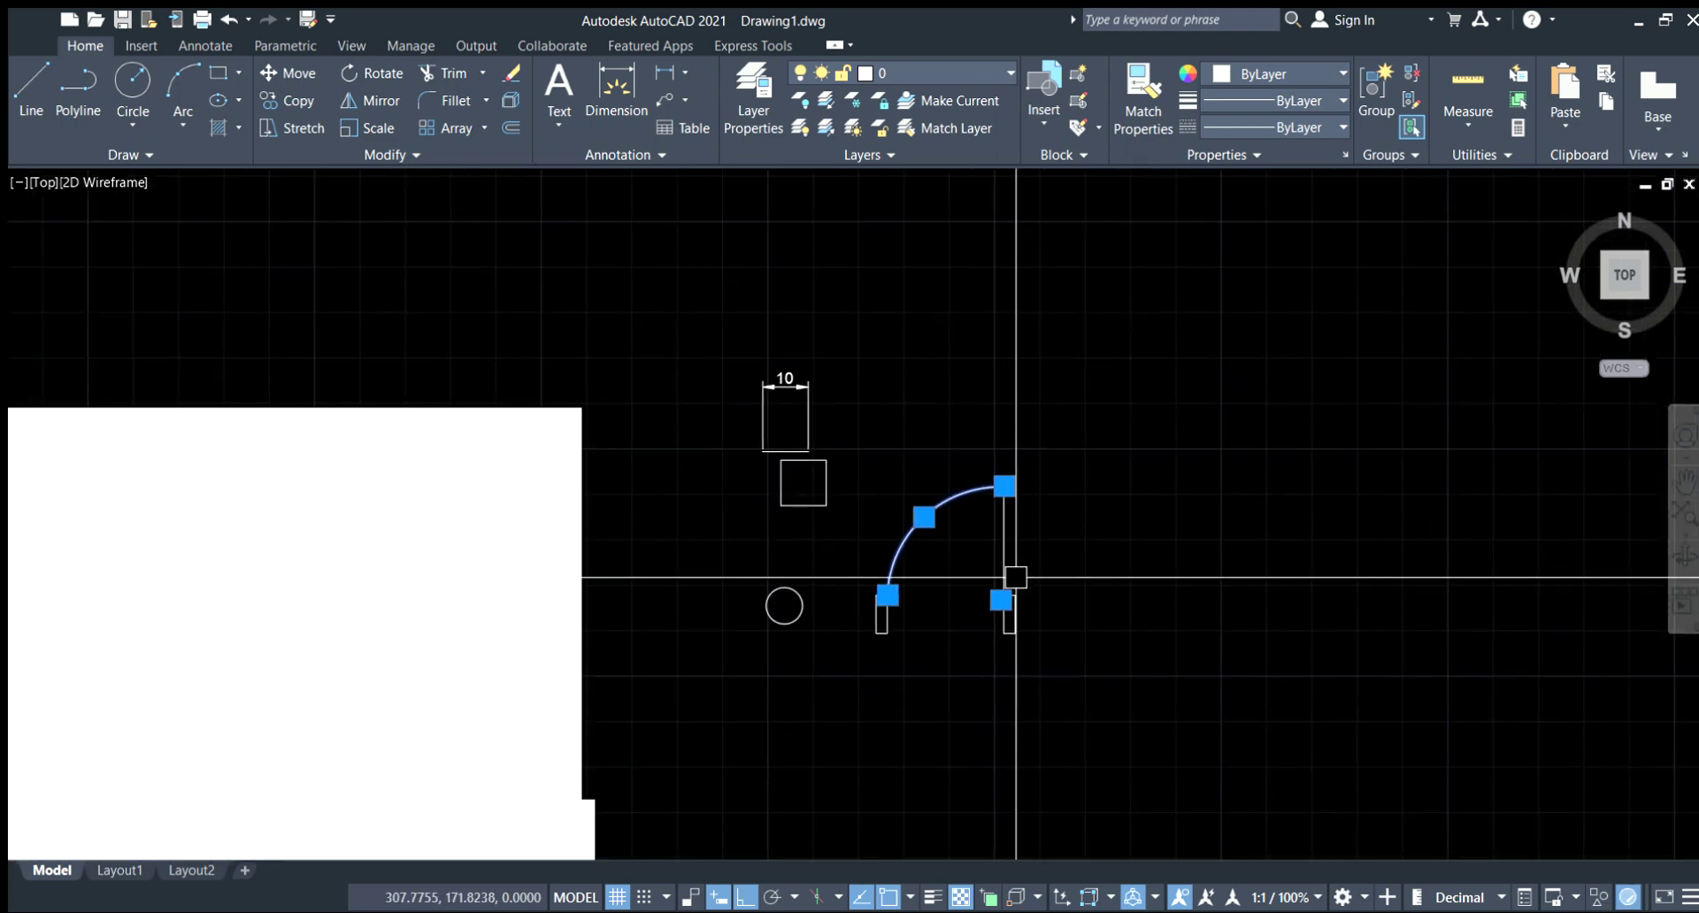
pyautogui.scroll(-1, 1020, 576)
pyautogui.press('Escape')
pyautogui.scroll(-2, 972, 569)
pyautogui.moveTo(956, 626); pyautogui.dragTo(830, 594, button='middle')
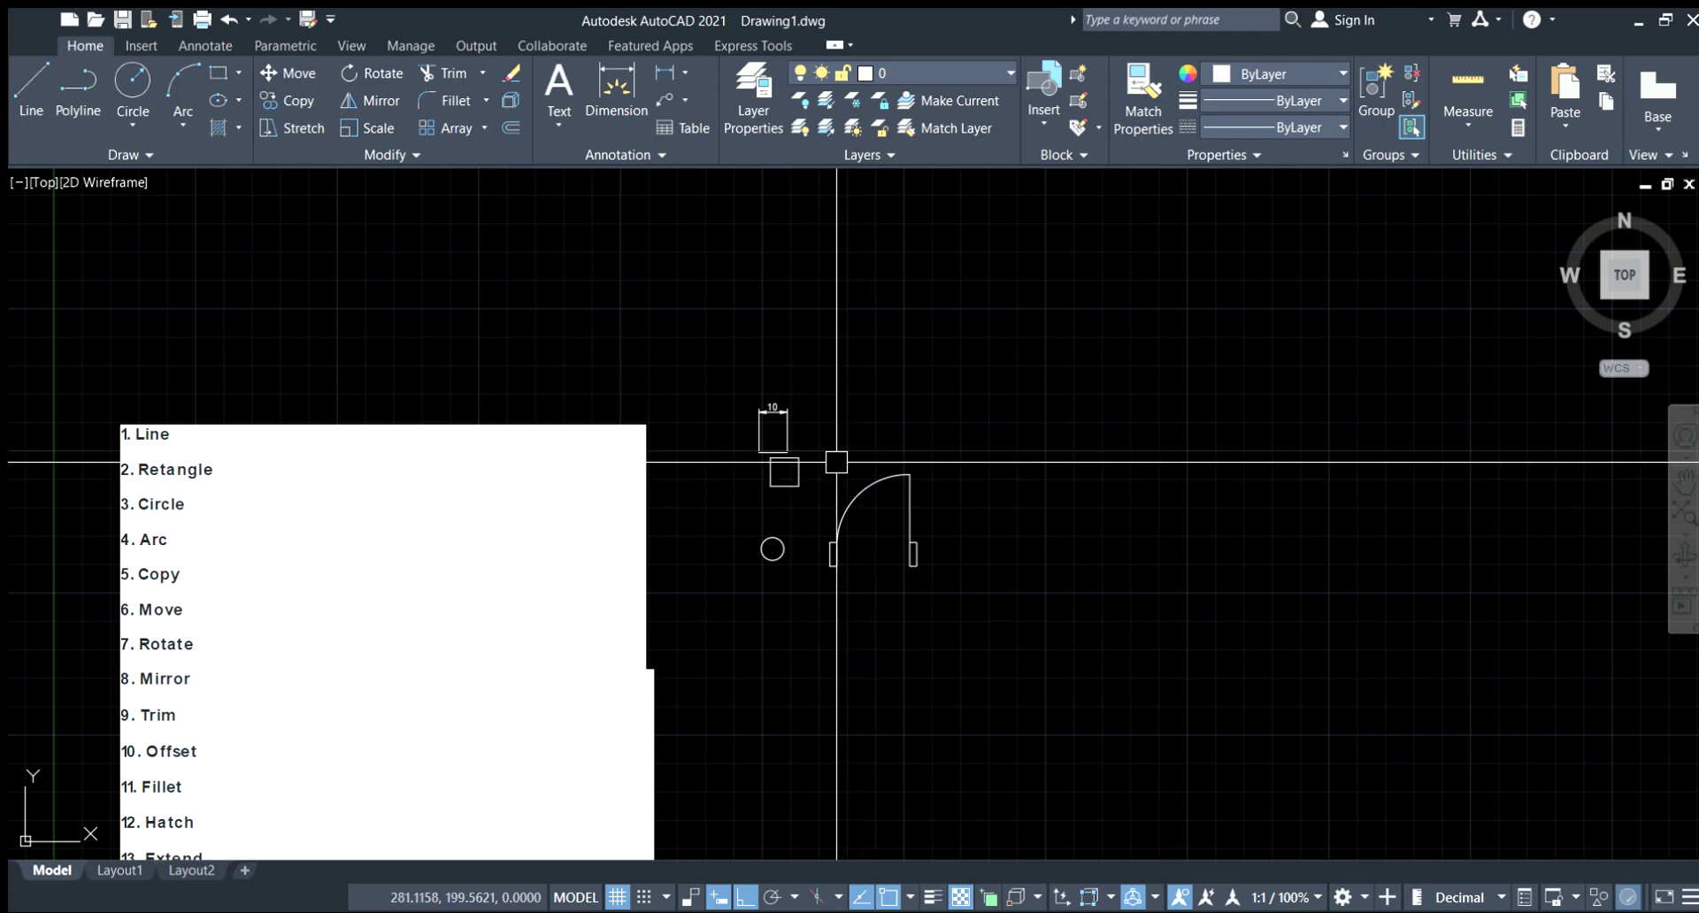
# Copy the small square four times in a horizontal row to the right.
pyautogui.click(809, 503)
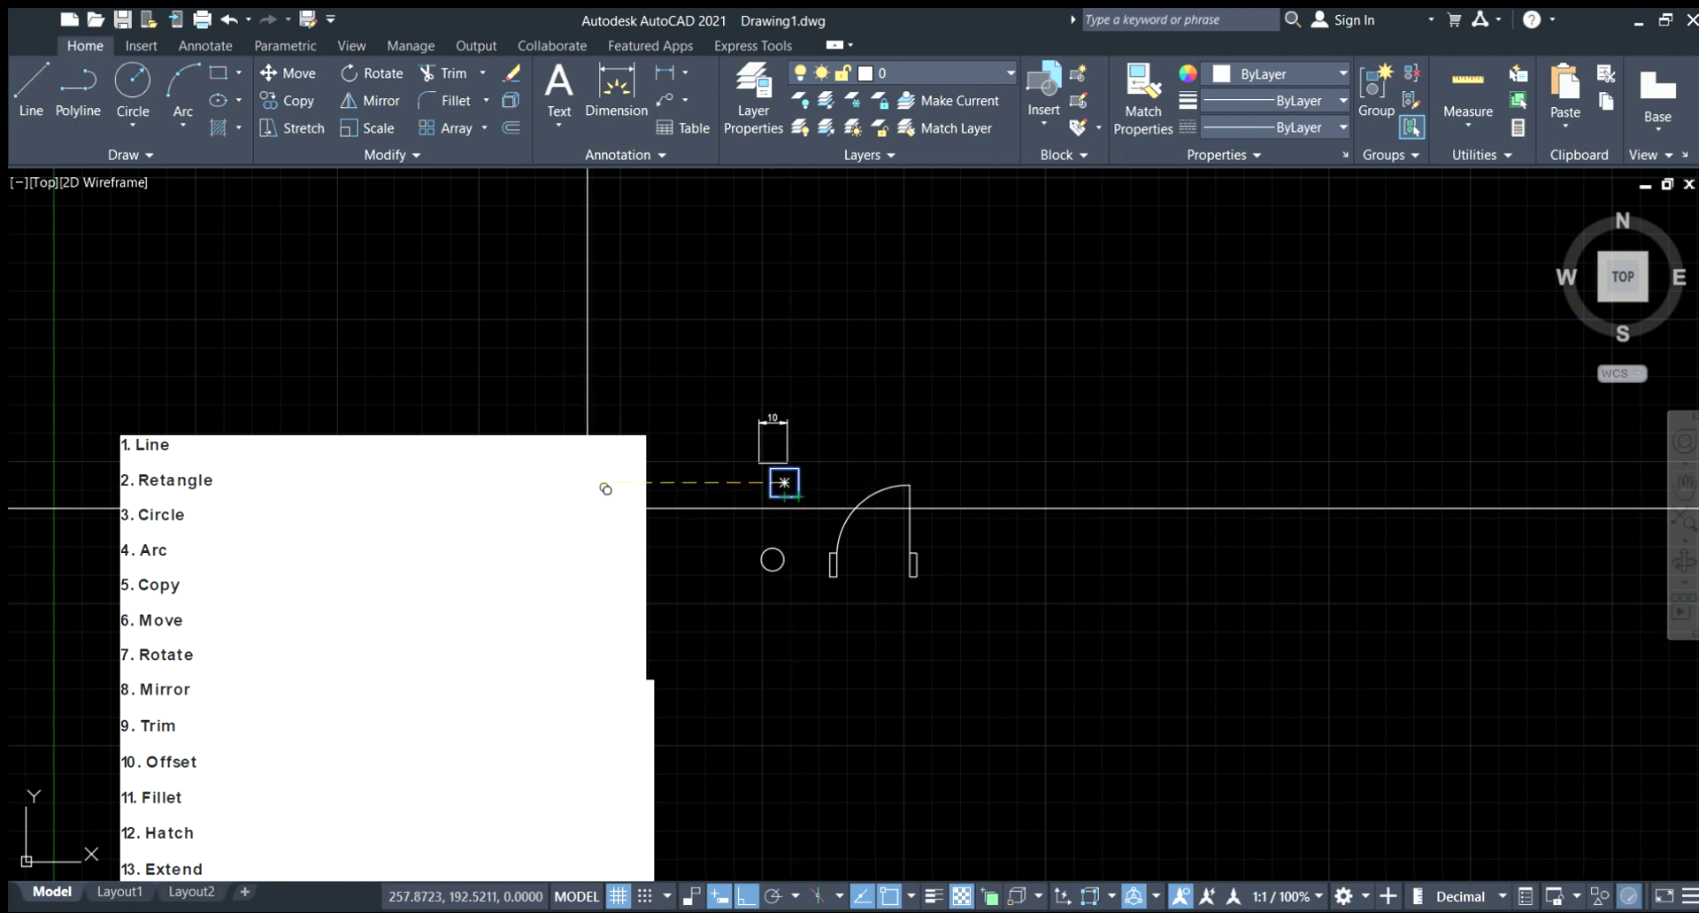
pyautogui.click(979, 482)
pyautogui.click(1152, 482)
pyautogui.click(1372, 482)
pyautogui.click(1495, 482)
pyautogui.press('Return')
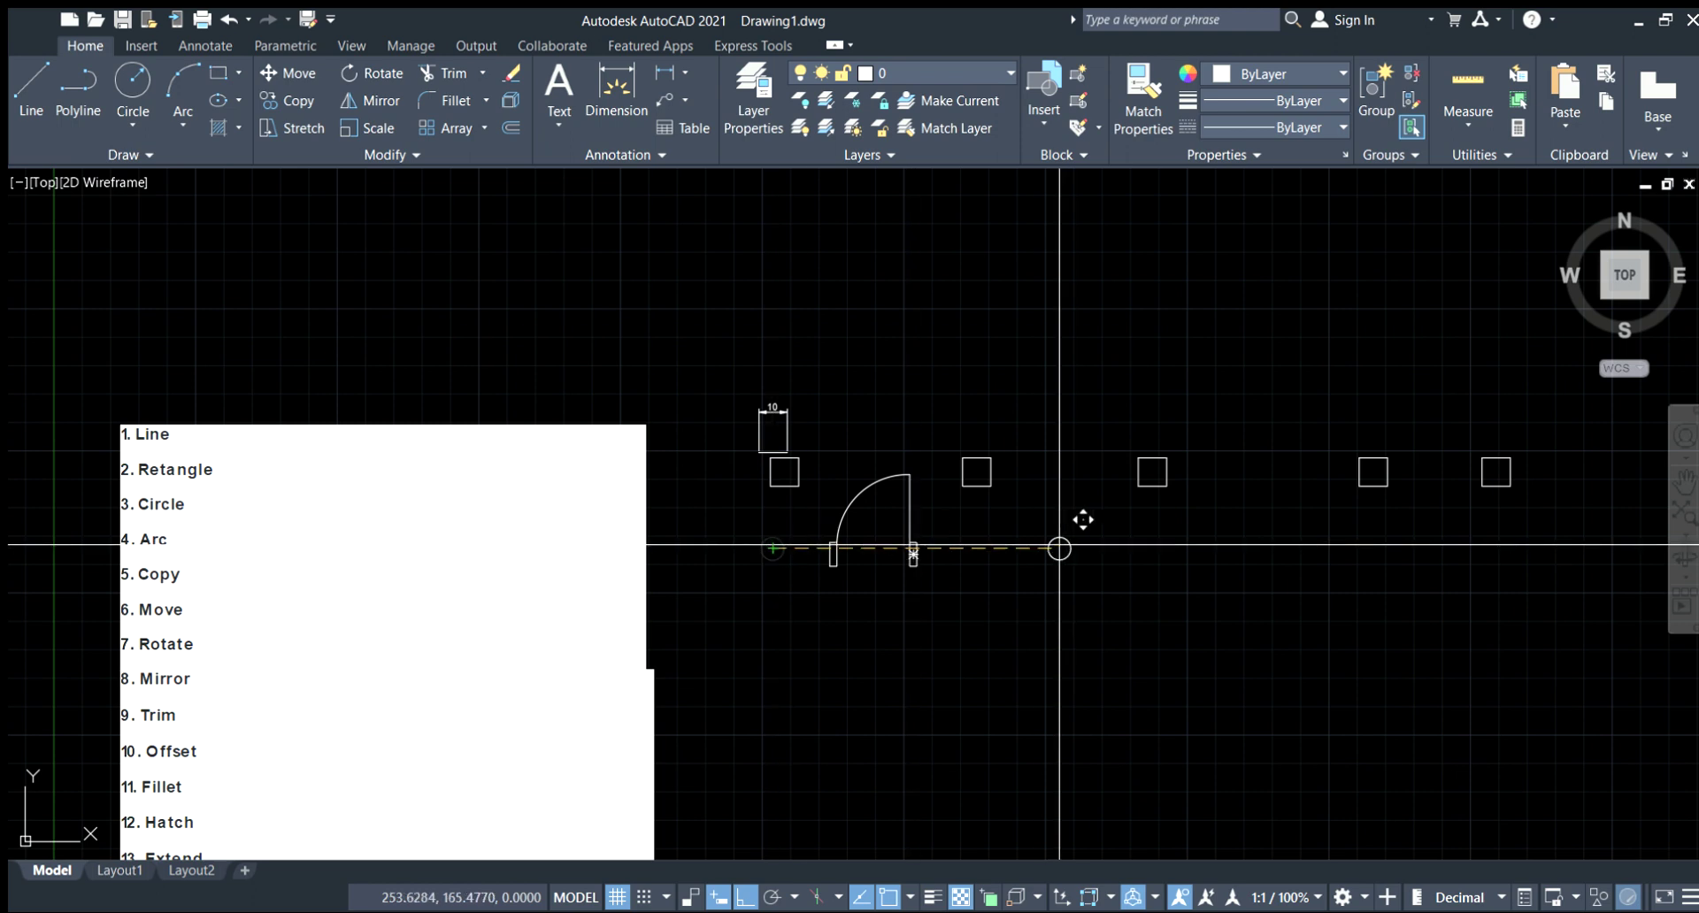
# Move the small circle to the right side of the door.
pyautogui.click(969, 548)
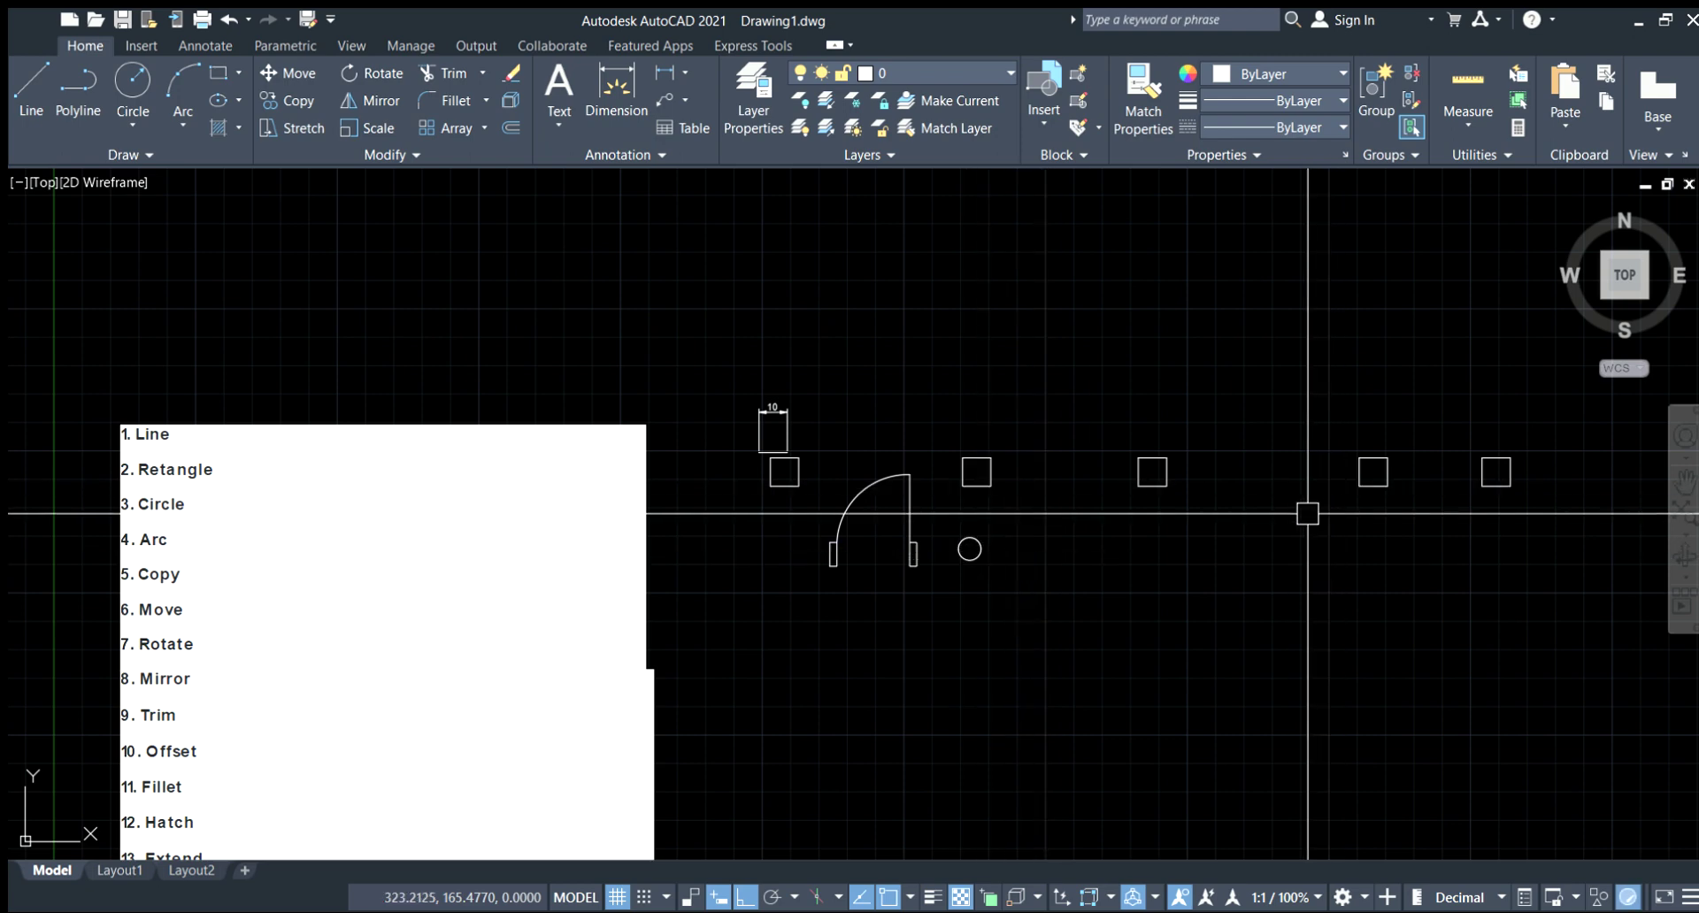
pyautogui.moveTo(1169, 558); pyautogui.dragTo(1201, 522, button='middle')
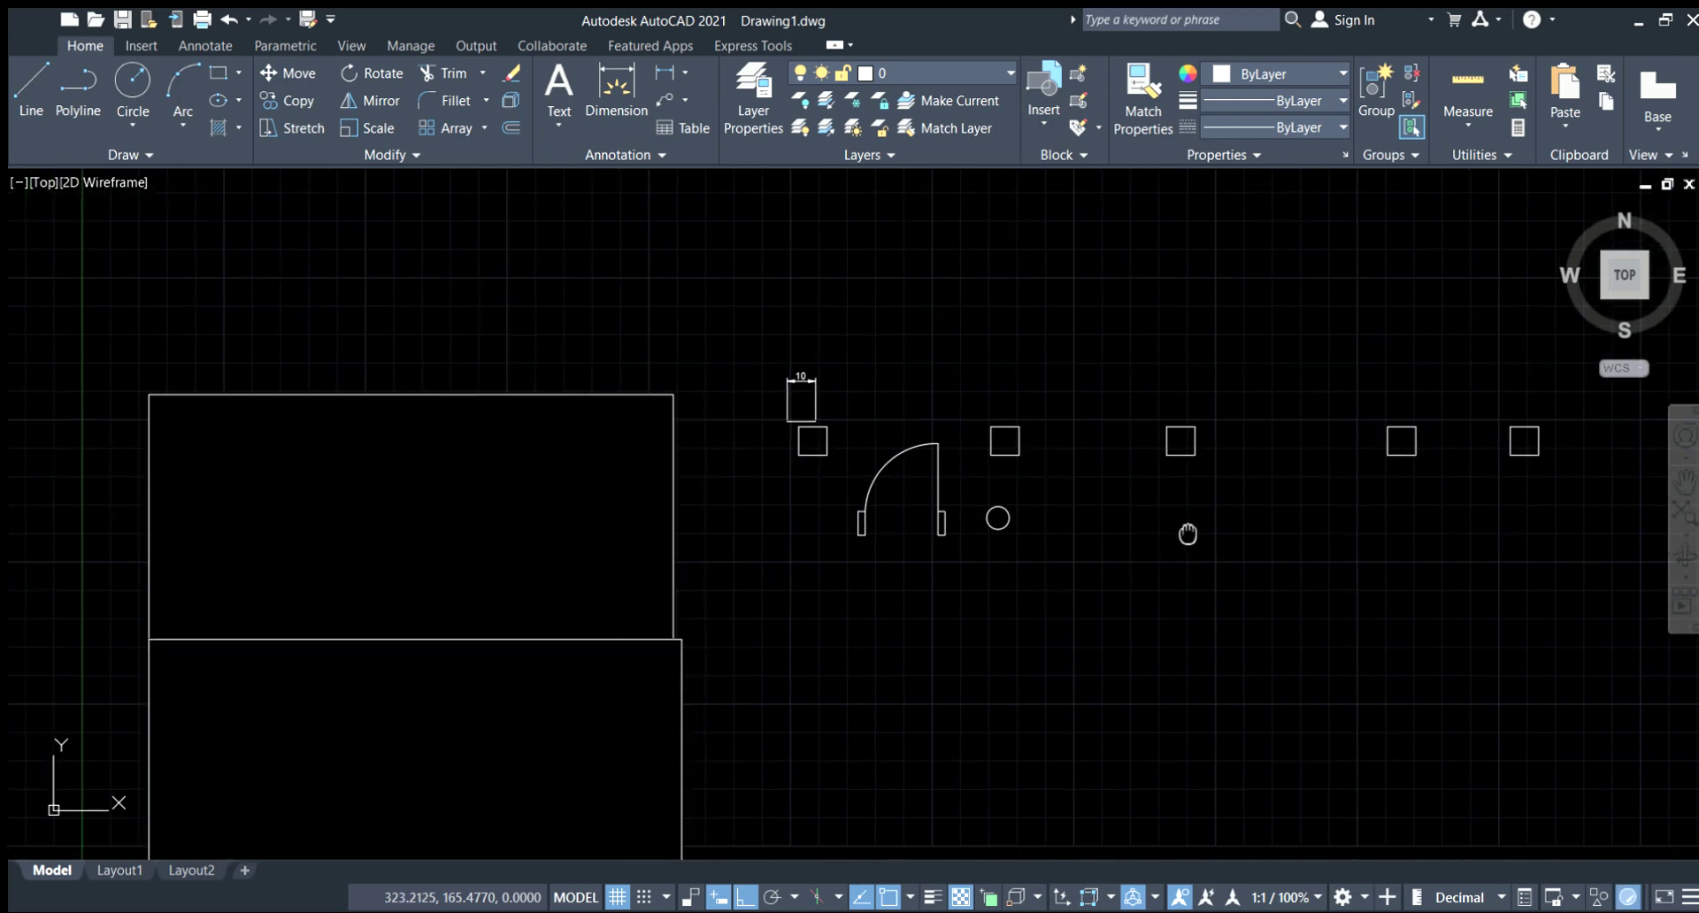
pyautogui.click(965, 393)
pyautogui.press('Escape')
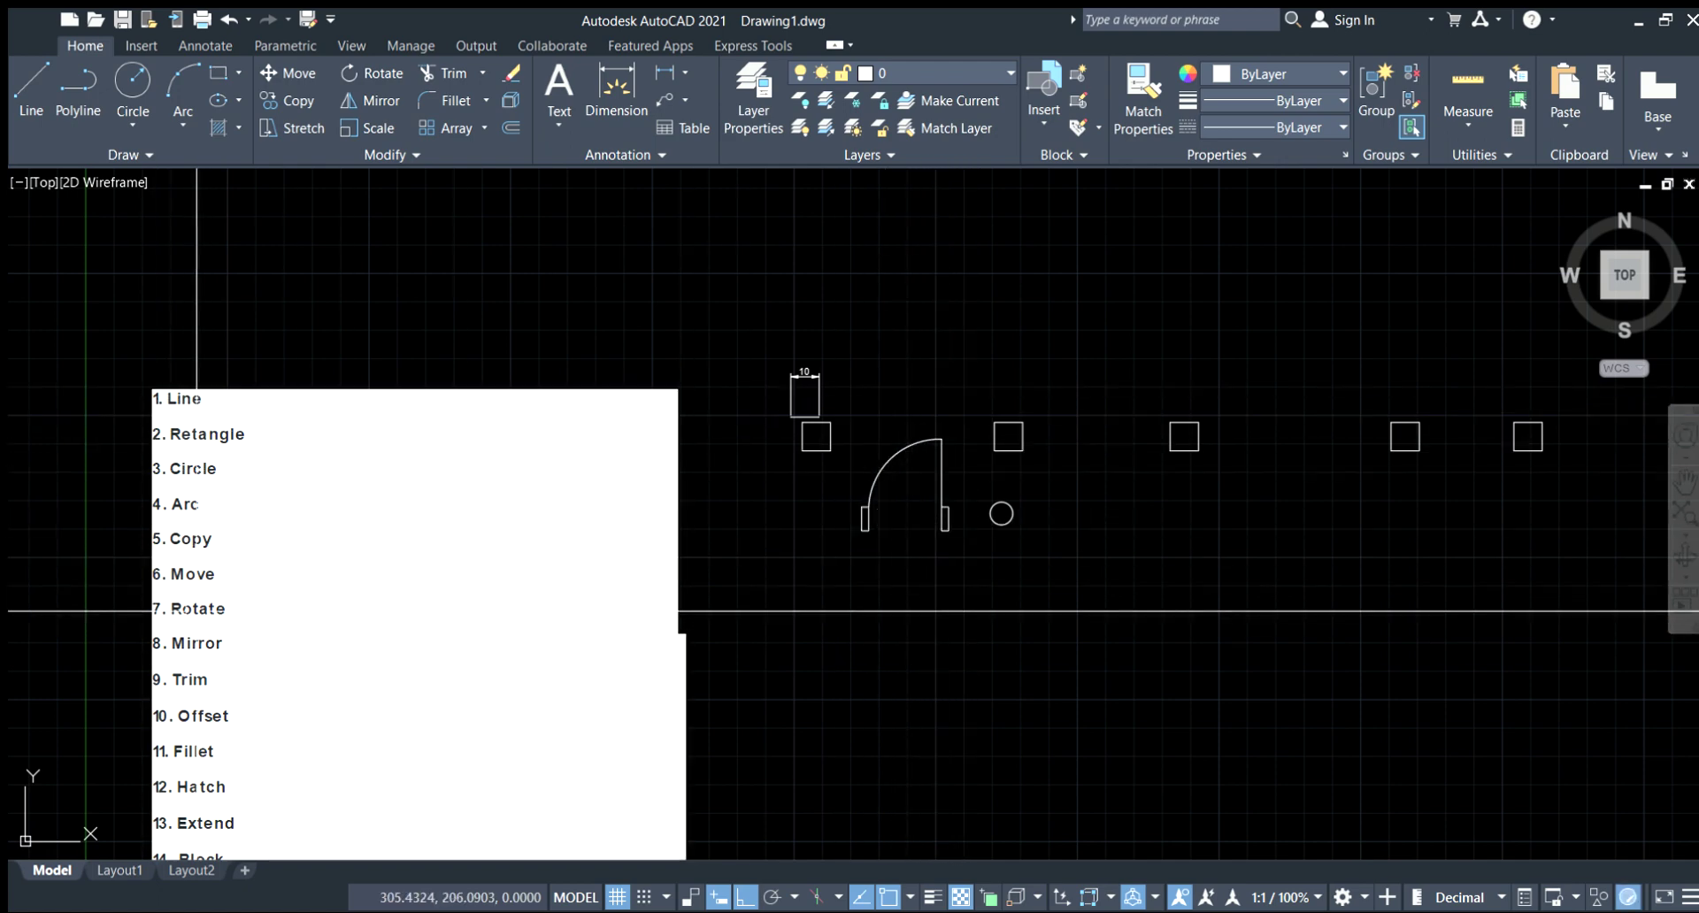
# Copy the door symbol with CO and place it directly below the original.
pyautogui.click(959, 417)
pyautogui.click(848, 557)
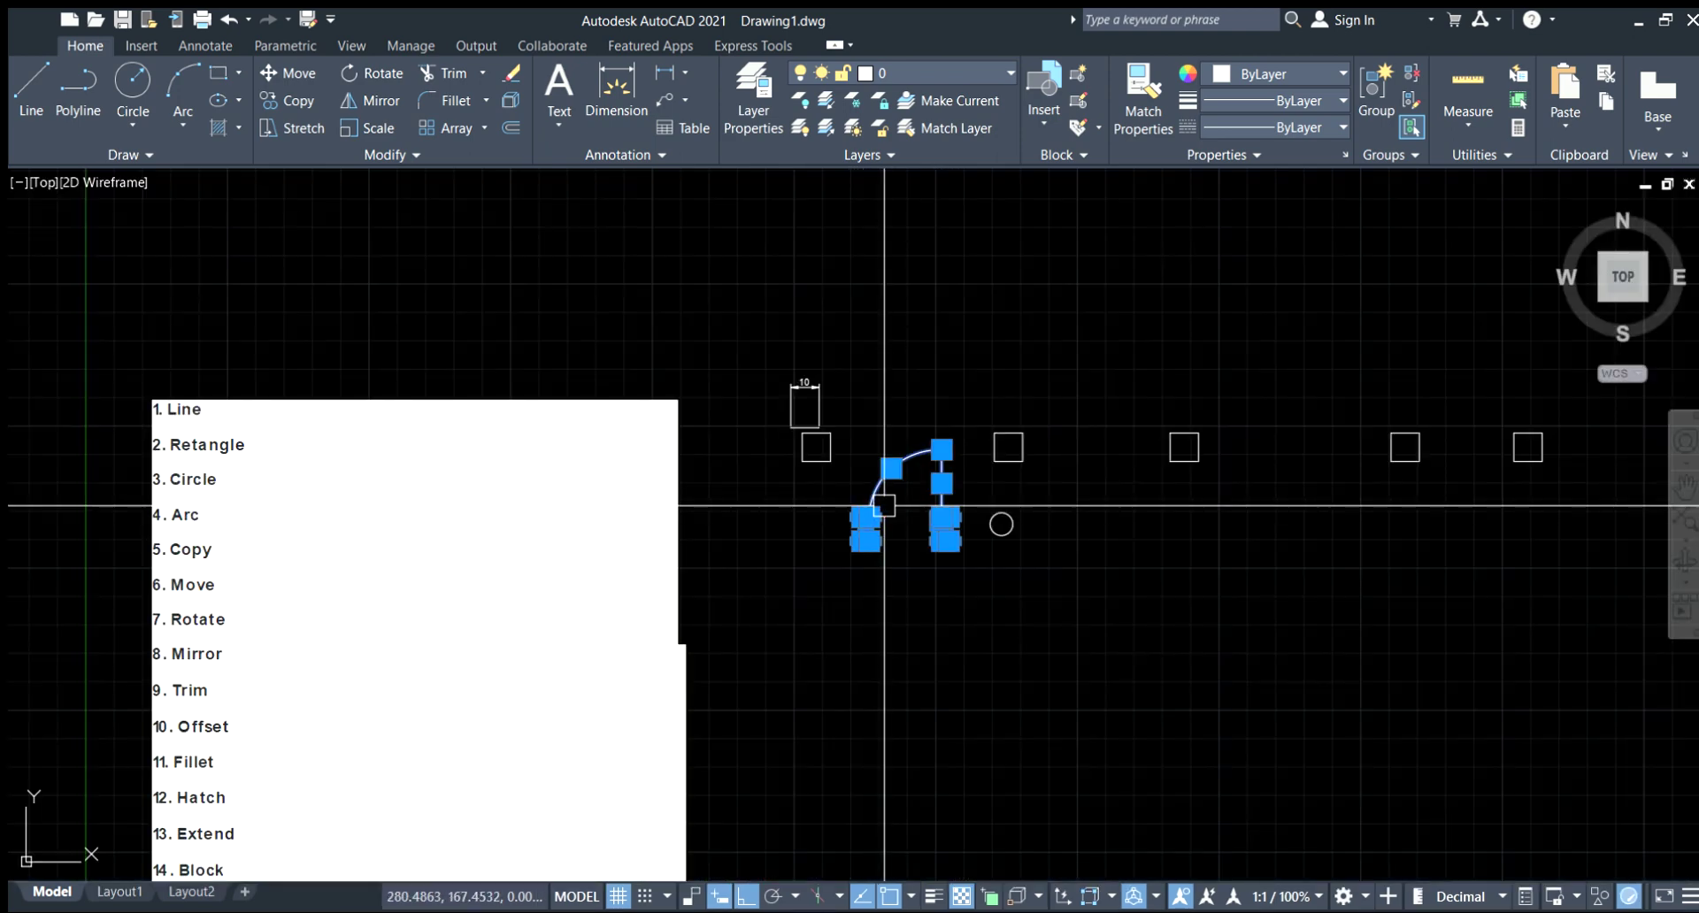
pyautogui.write('co')
pyautogui.press('Return')
pyautogui.click(903, 514)
pyautogui.click(864, 568)
pyautogui.press('Escape')
# Window-select the lower door copy, then clear the selection.
pyautogui.click(963, 477)
pyautogui.press('Escape')
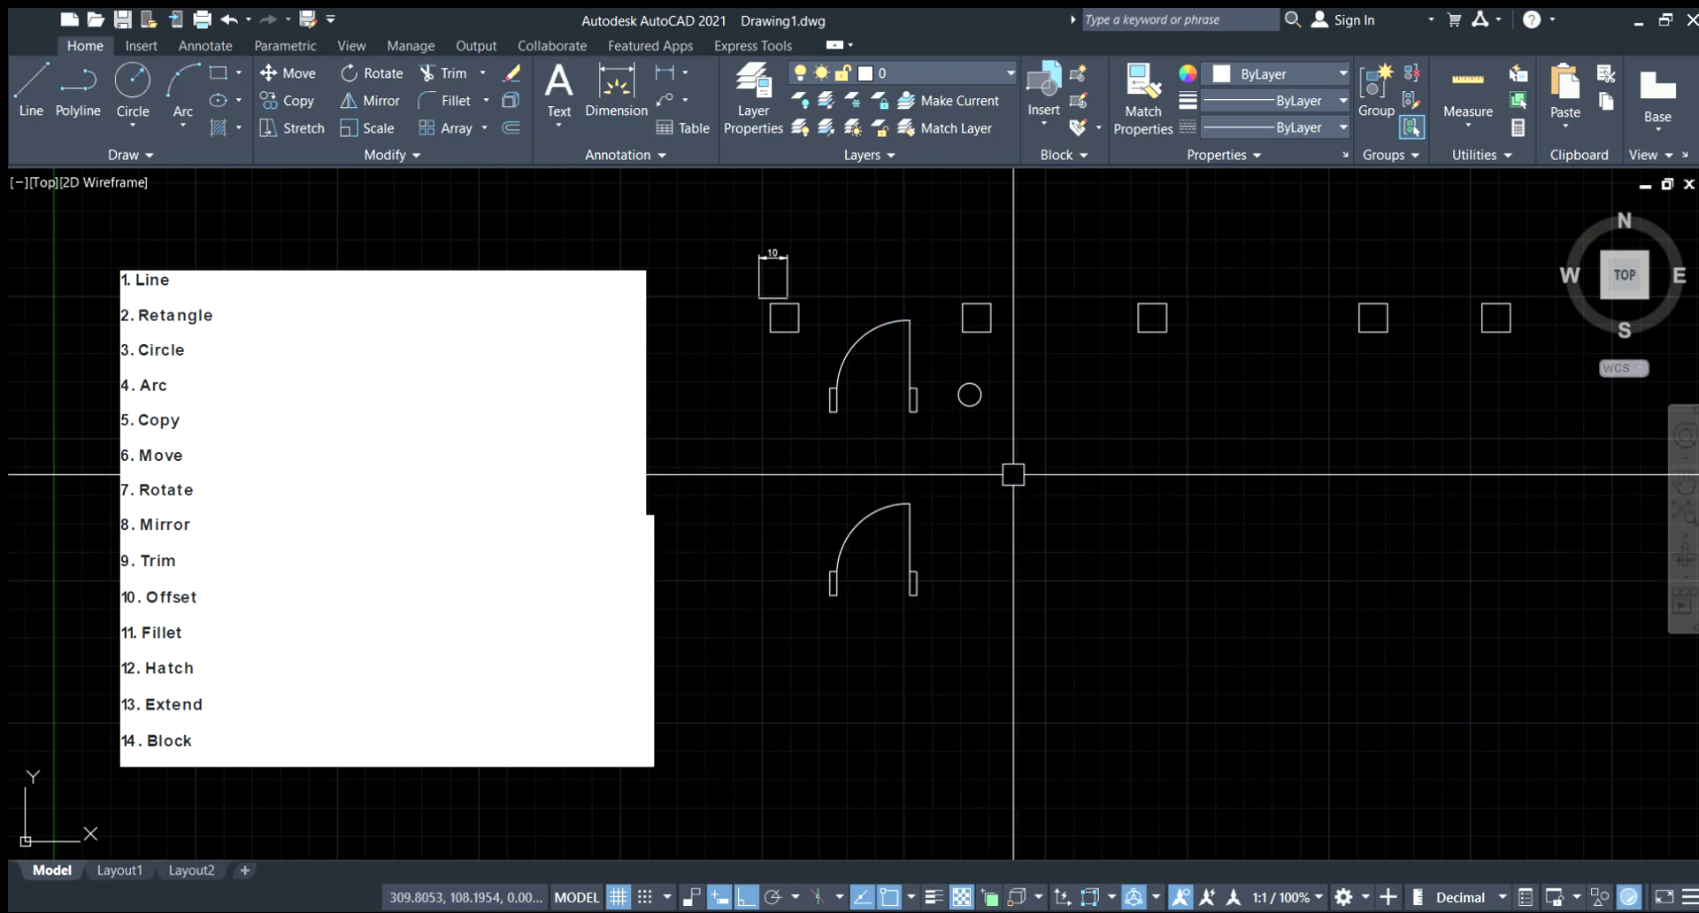
pyautogui.click(1059, 460)
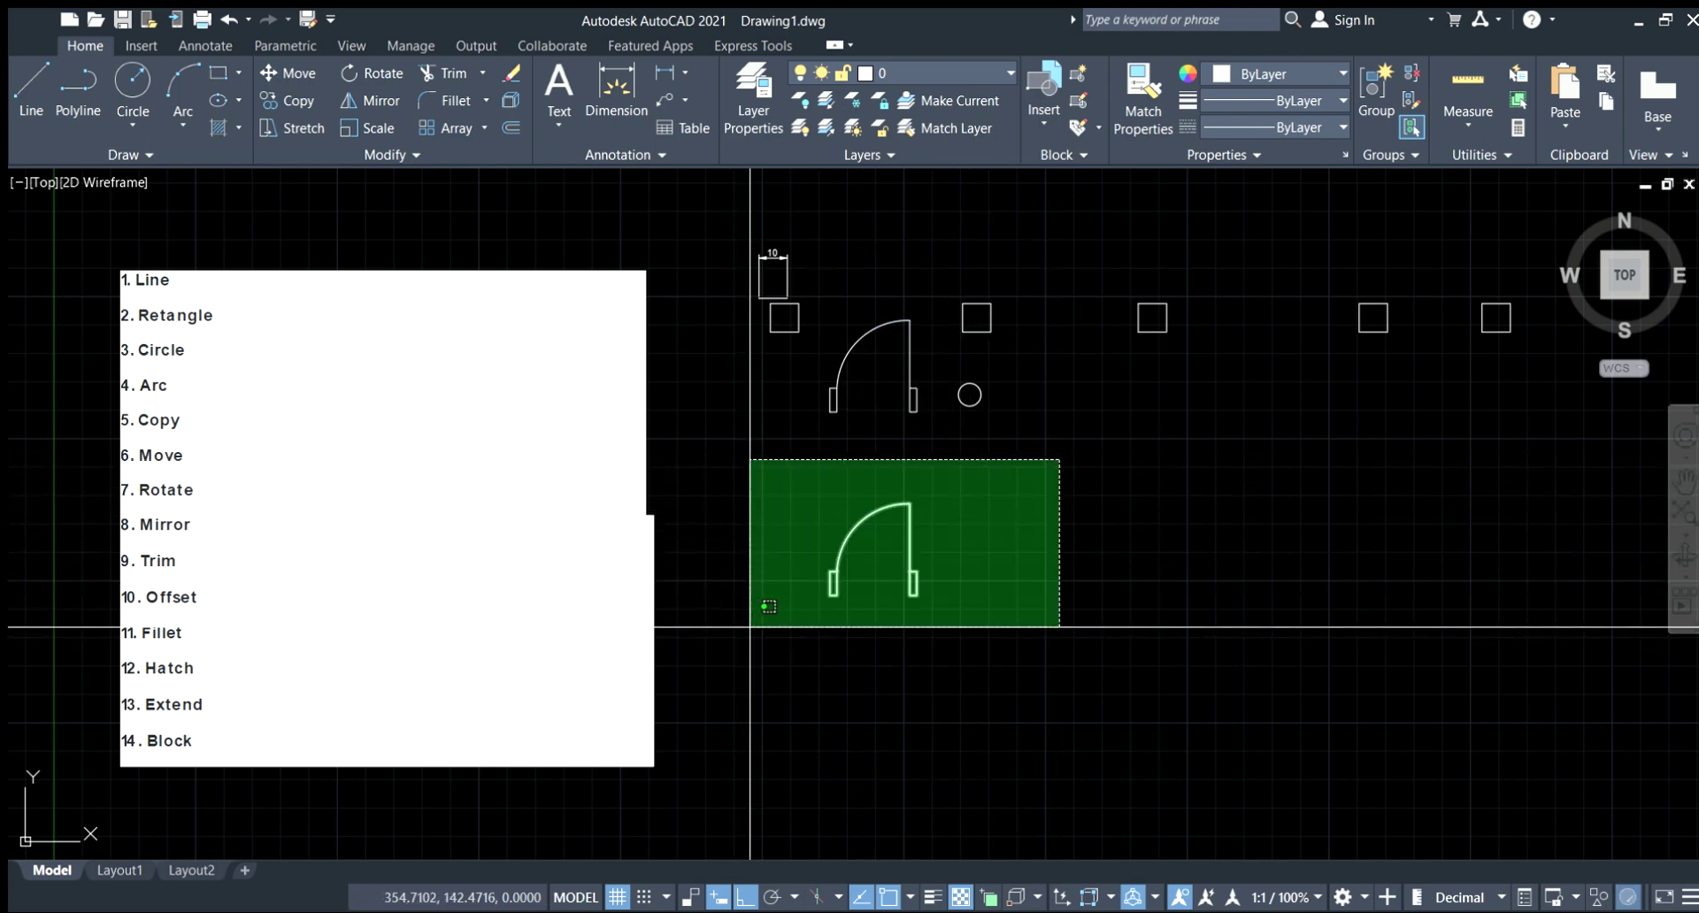
pyautogui.click(750, 626)
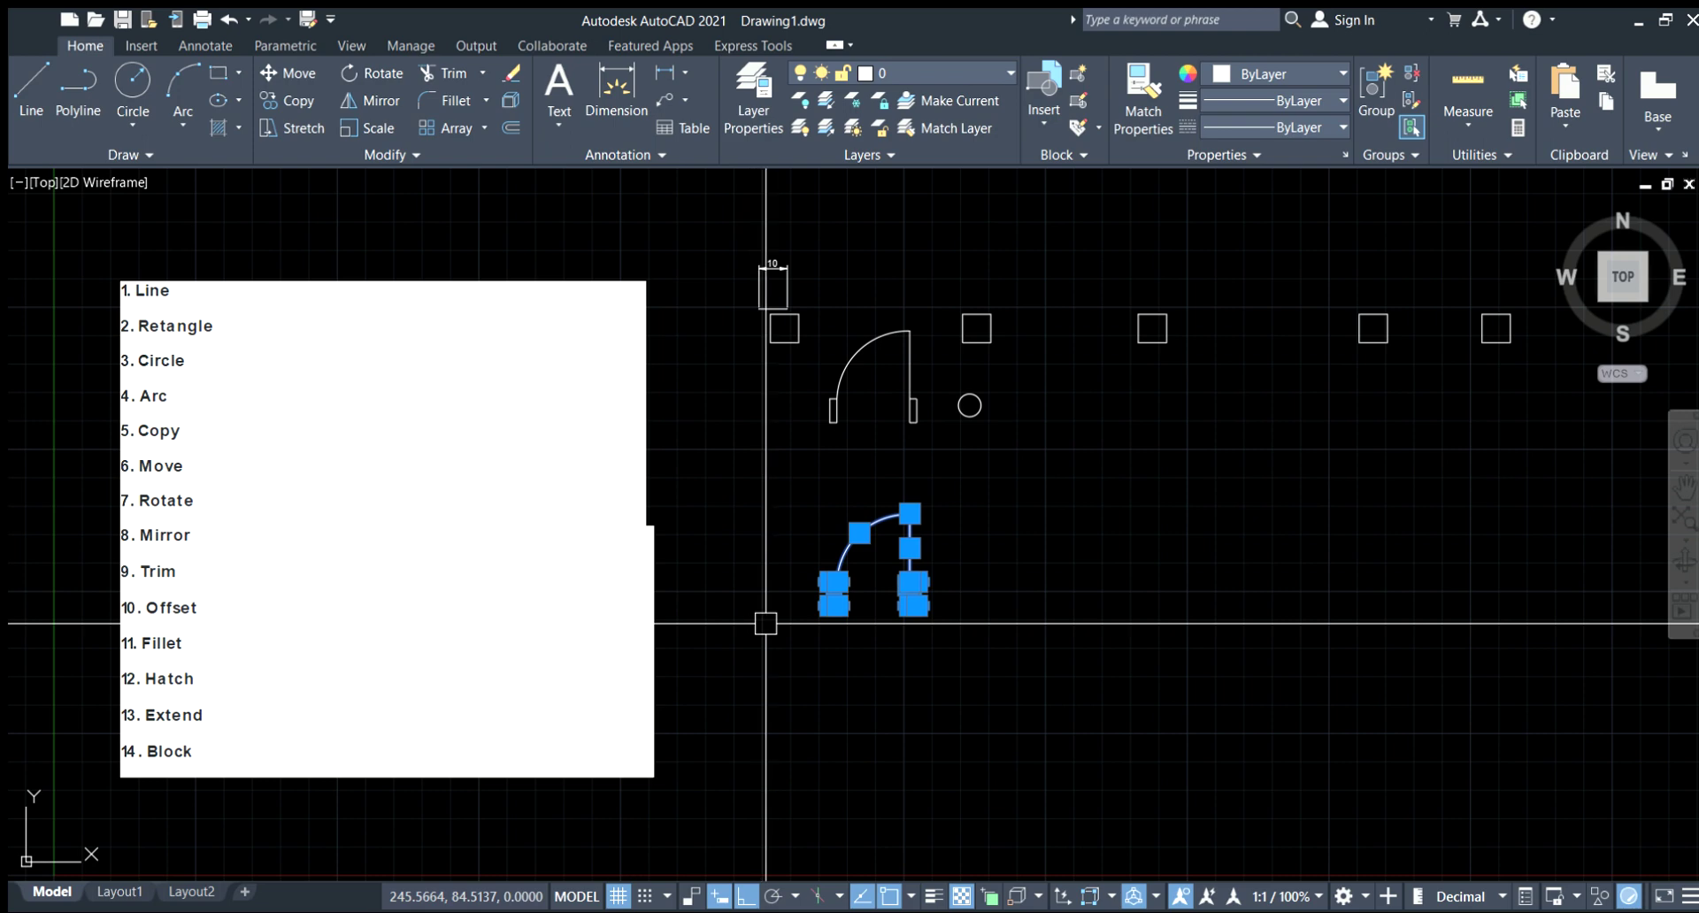
pyautogui.press('Escape')
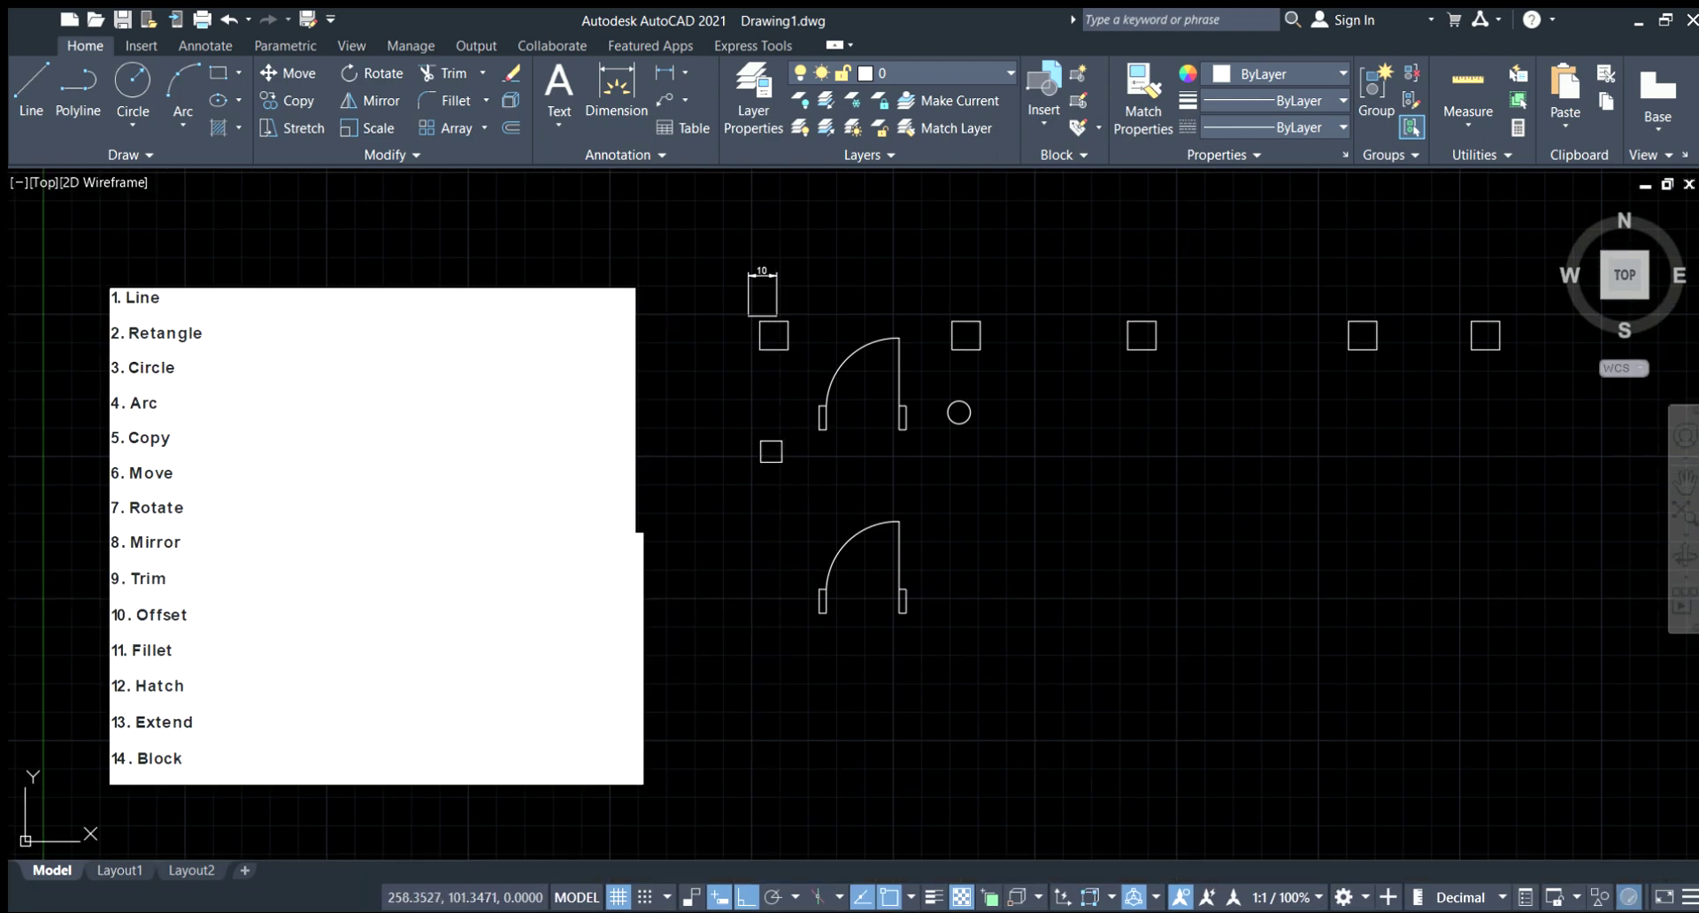
# Rotate the lower door copy 180 degrees so its arc swings downward.
pyautogui.click(761, 480)
pyautogui.click(1107, 689)
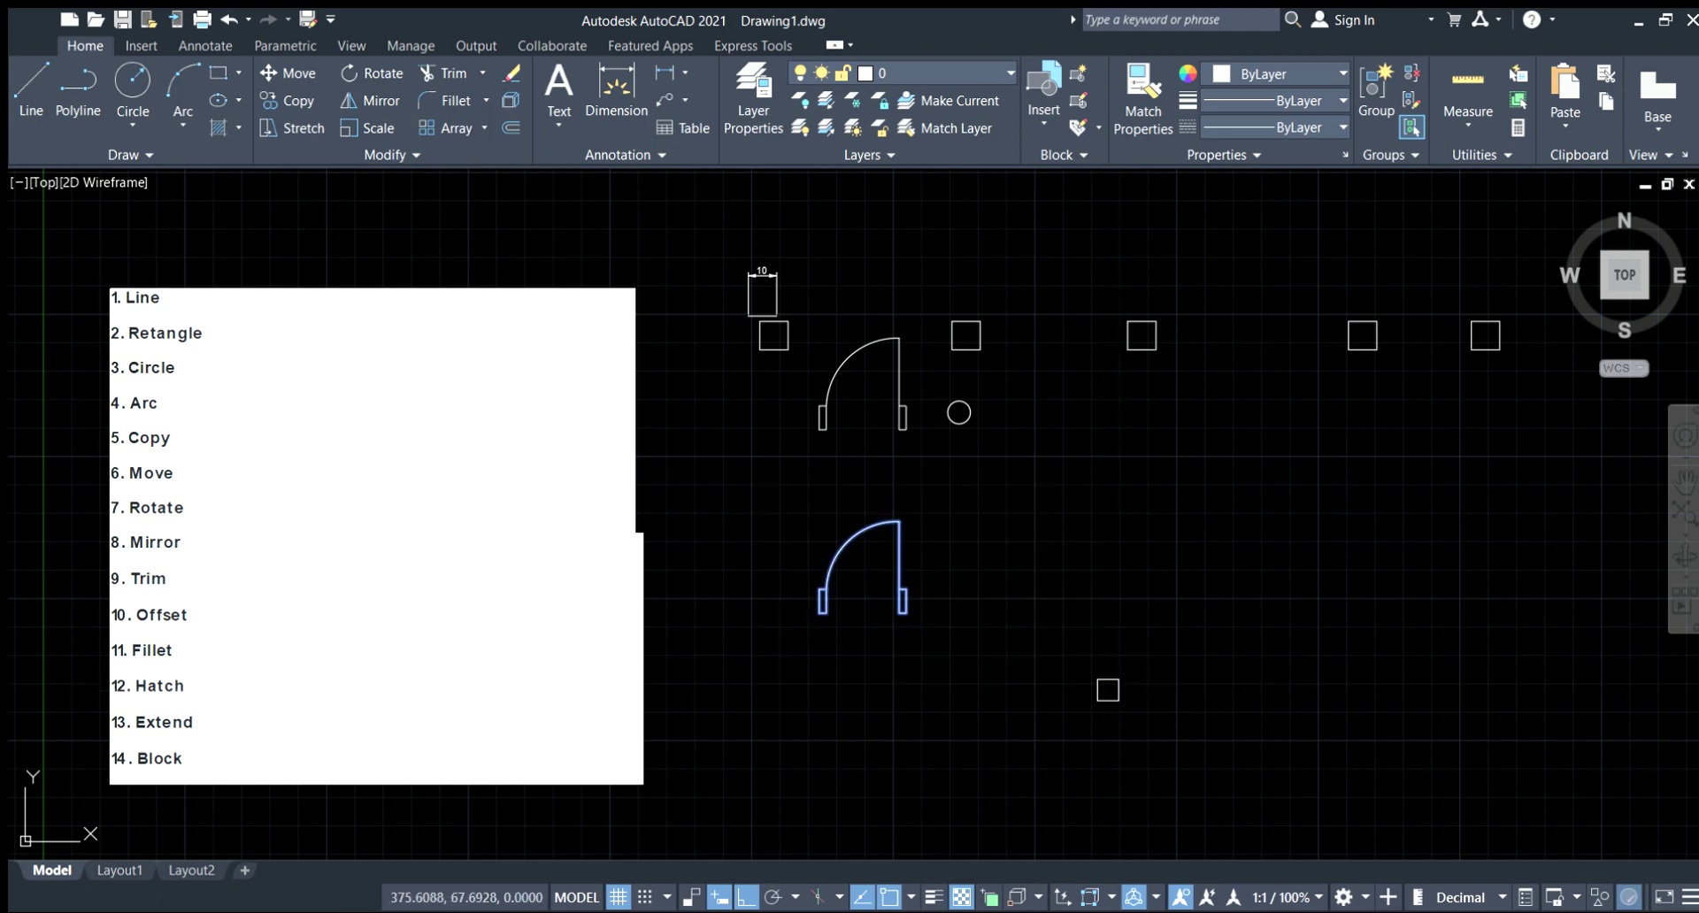
pyautogui.click(874, 585)
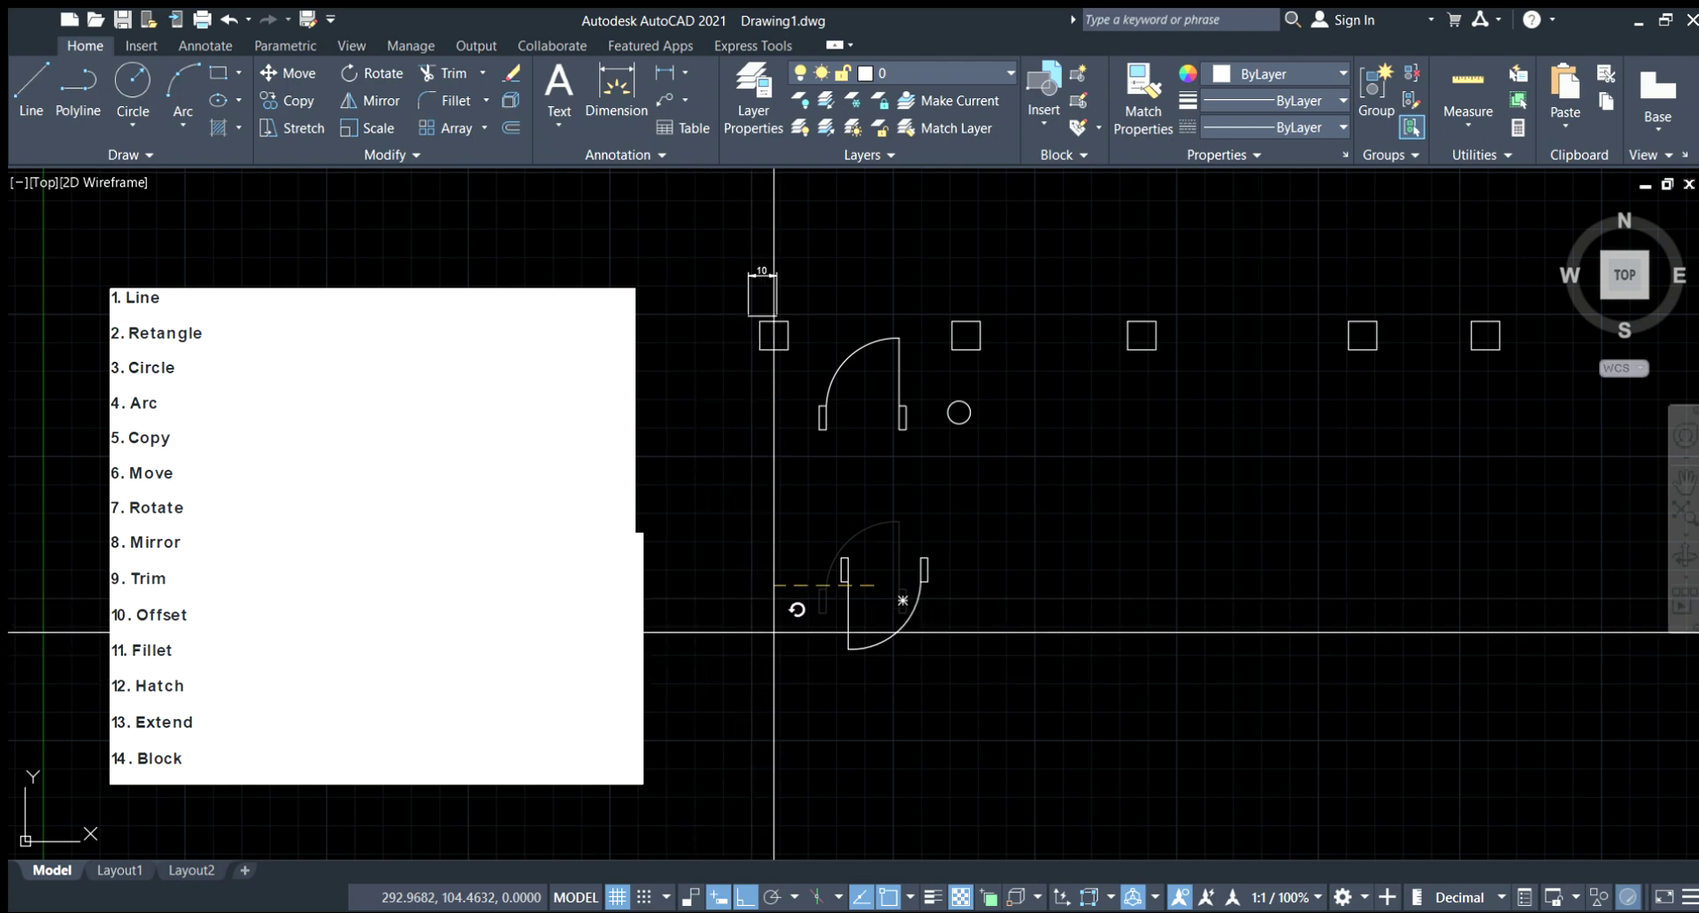
pyautogui.click(748, 603)
pyautogui.moveTo(907, 603); pyautogui.dragTo(739, 594, button='middle')
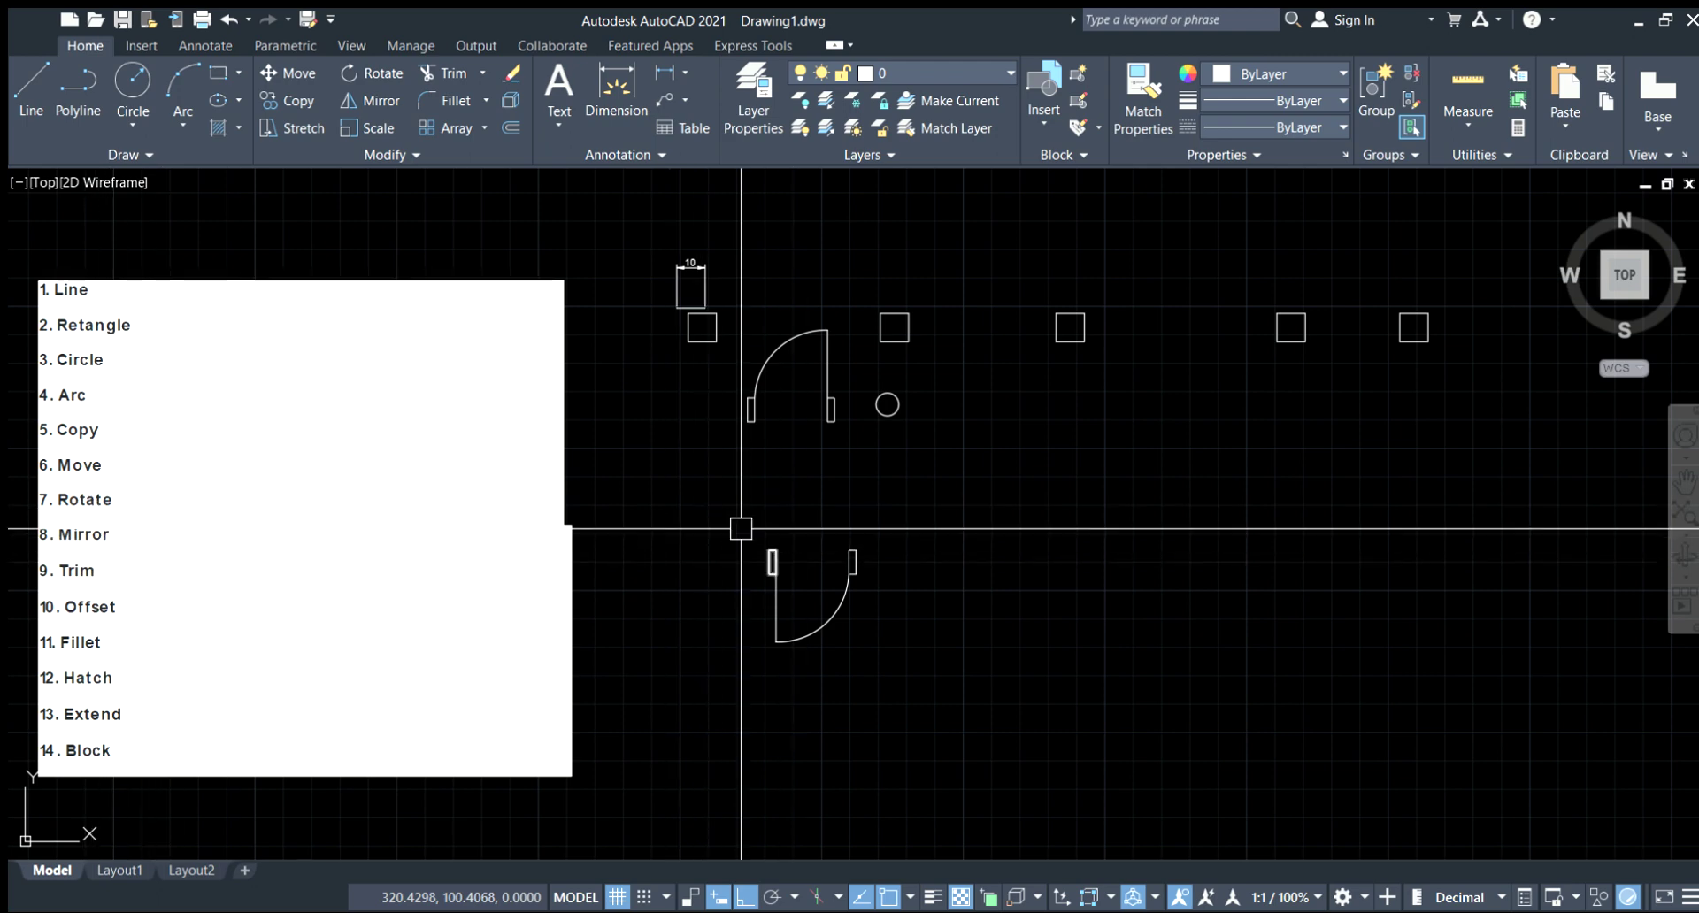
# Crossing-select the upside-down lower door and mirror it across a vertical line to its right.
pyautogui.click(649, 527)
pyautogui.click(1017, 641)
pyautogui.moveTo(780, 637); pyautogui.dragTo(887, 625, button='middle')
pyautogui.press('Escape')
pyautogui.click(1067, 494)
pyautogui.click(835, 645)
pyautogui.moveTo(1028, 638)
pyautogui.mouseDown(button='middle')
pyautogui.moveTo(929, 628)
pyautogui.moveTo(954, 628)
pyautogui.mouseUp(button='middle')
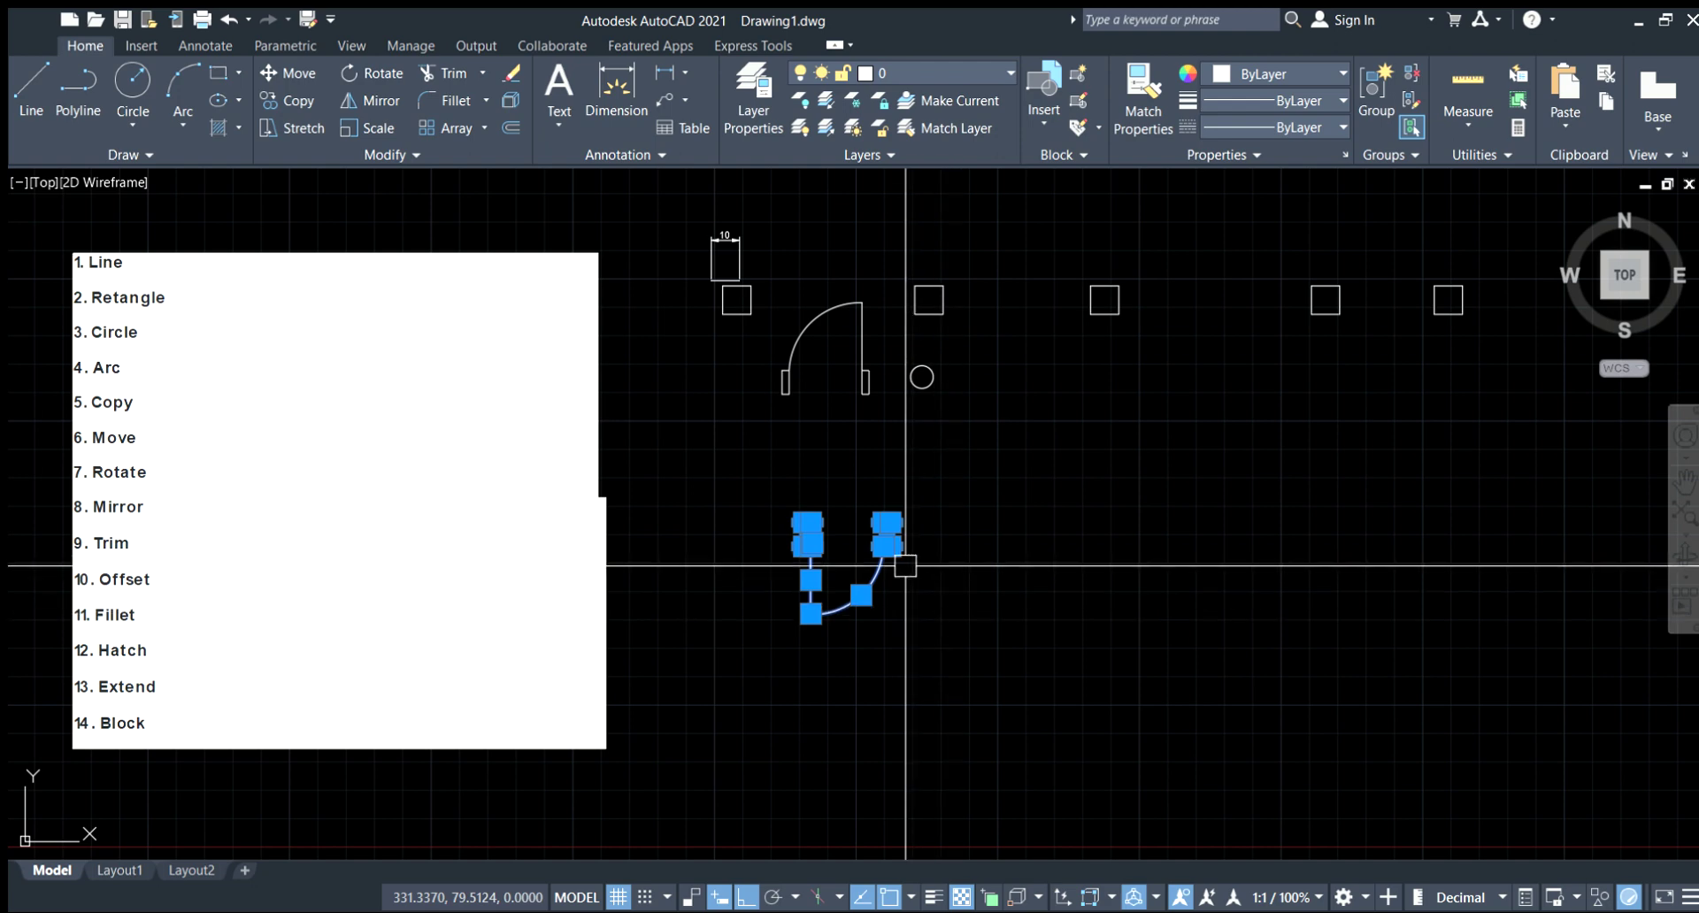
pyautogui.press('Escape')
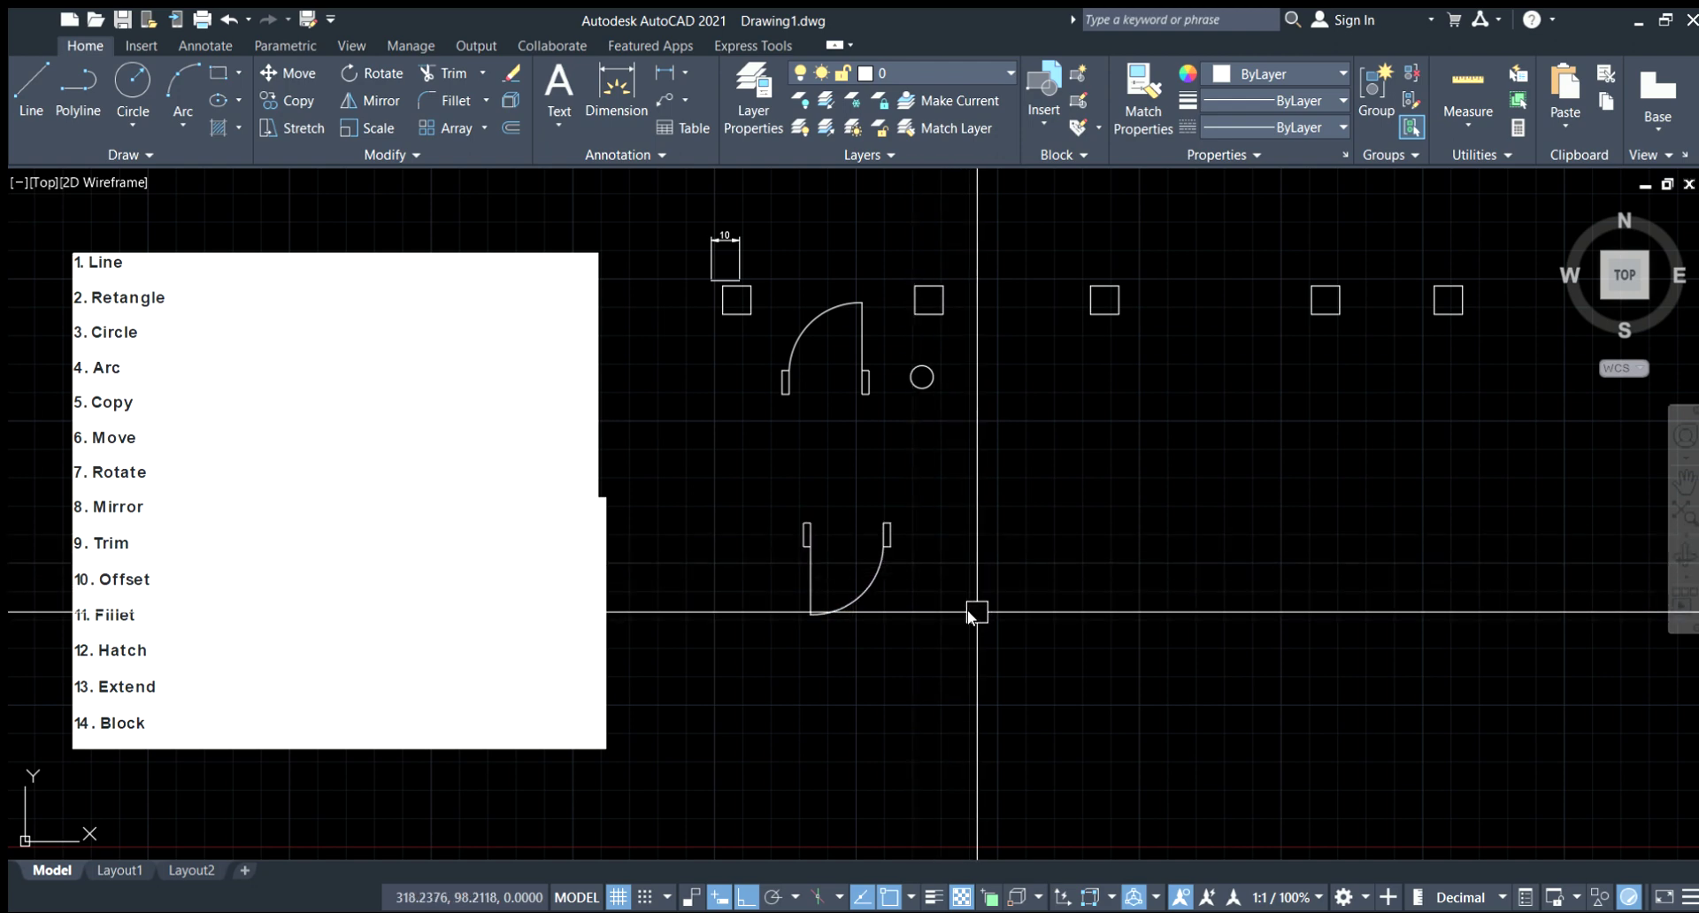
pyautogui.click(954, 492)
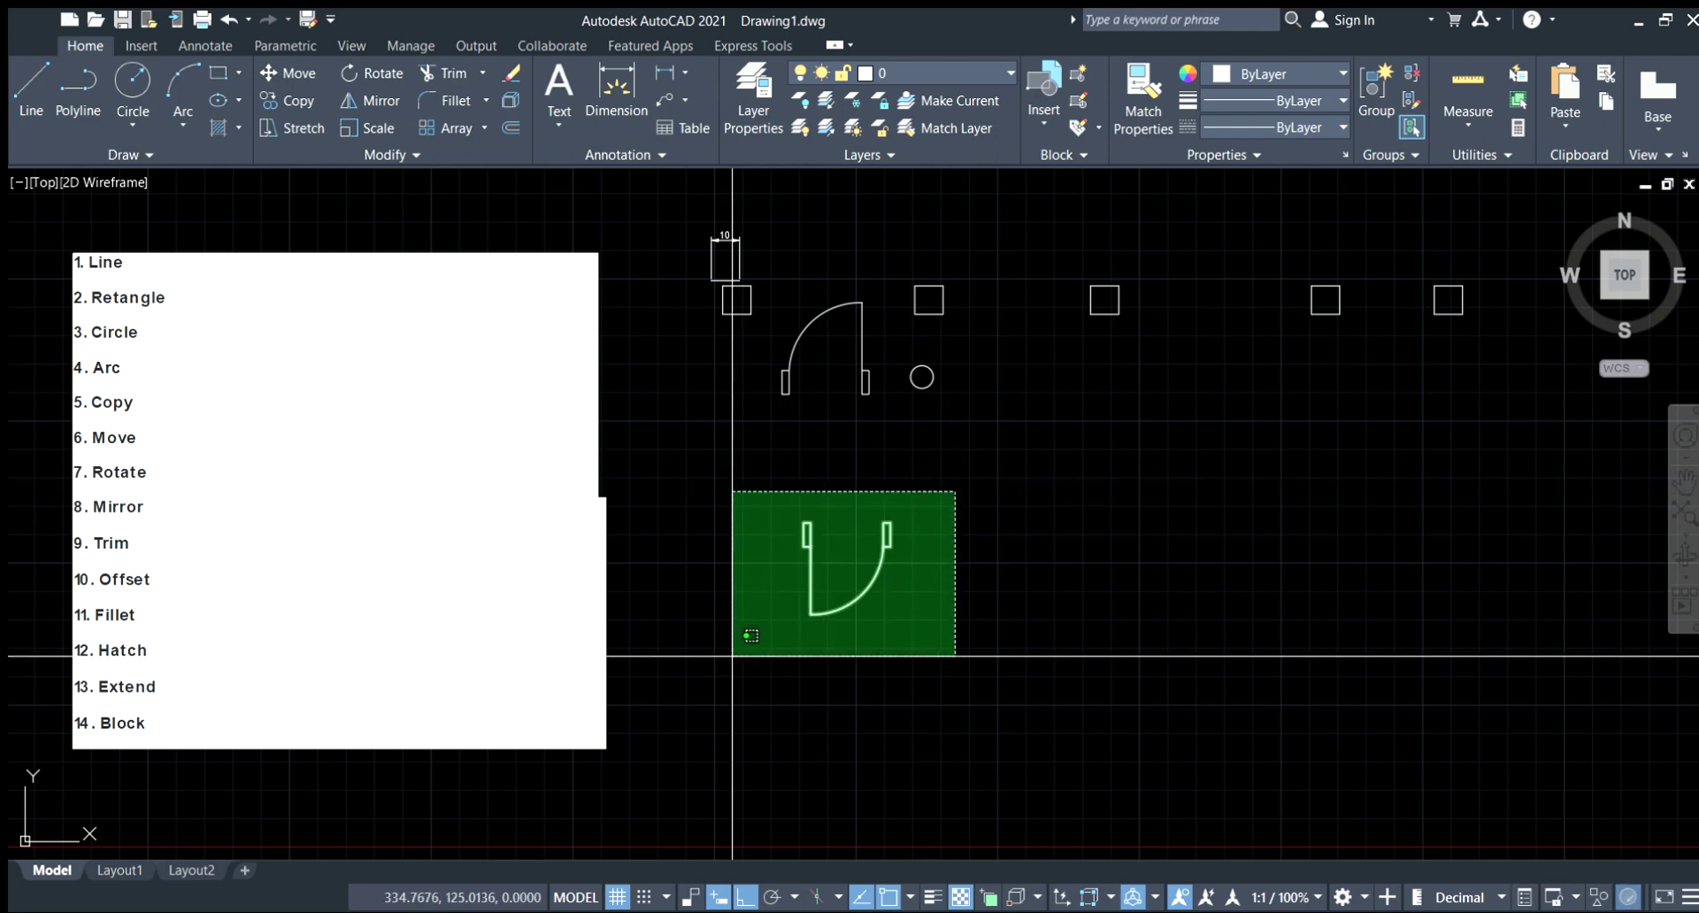
pyautogui.click(732, 656)
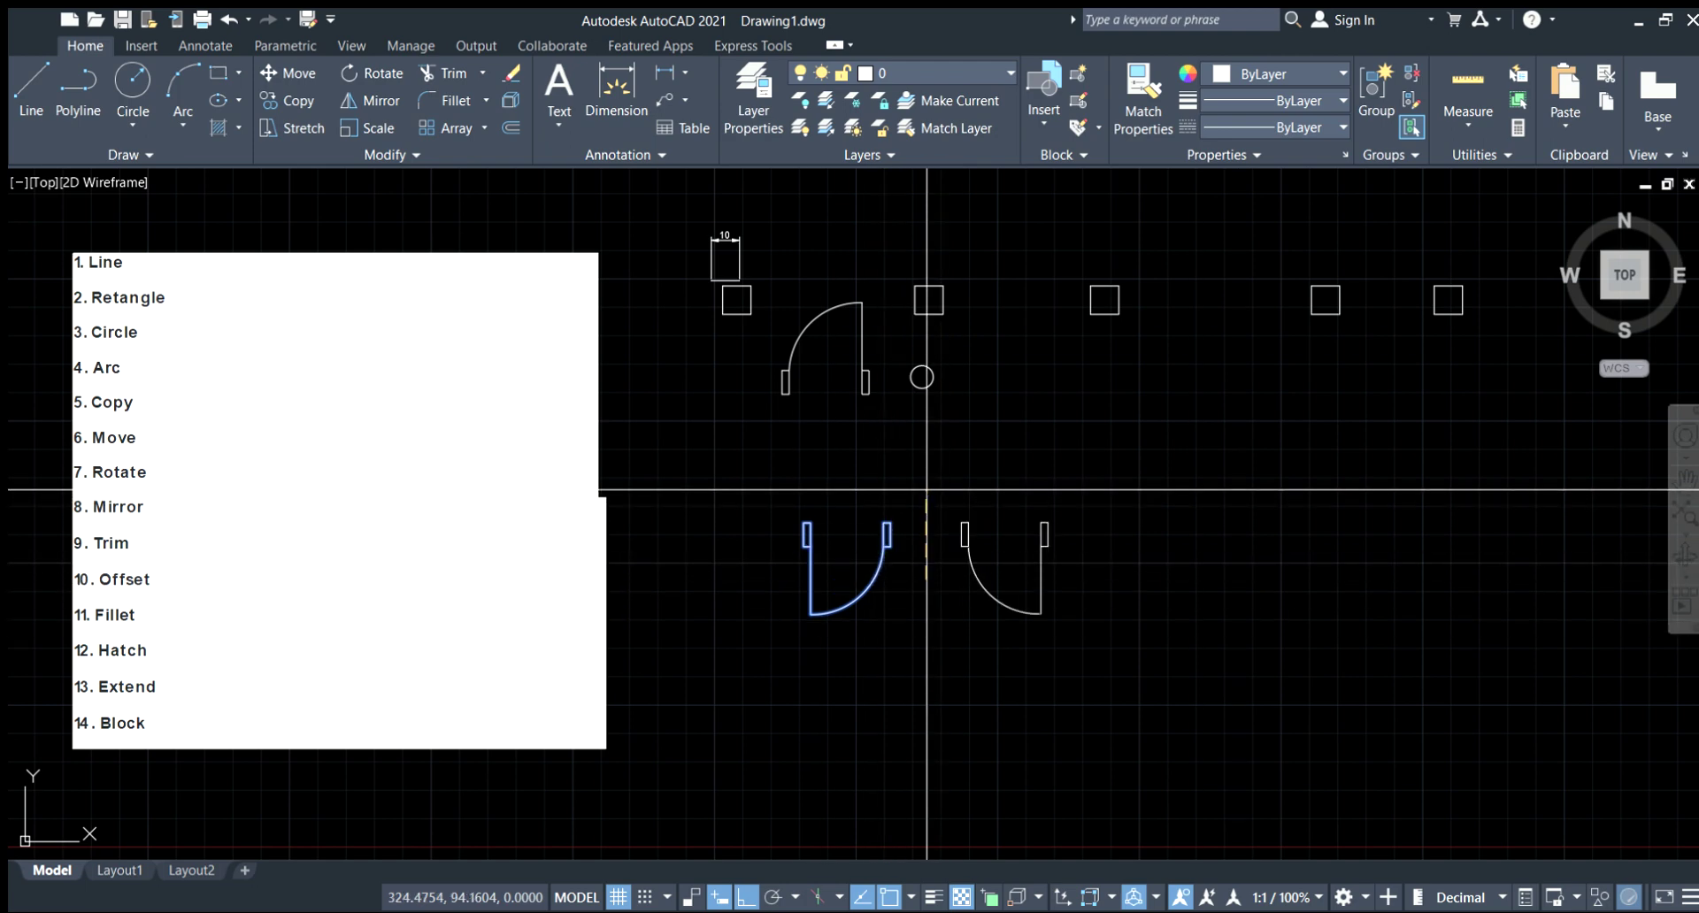
# Keep the mirrored pair, then mirror the right-hand door across a horizontal line below.
pyautogui.press('Escape')
pyautogui.moveTo(912, 446); pyautogui.dragTo(973, 514, button='middle')
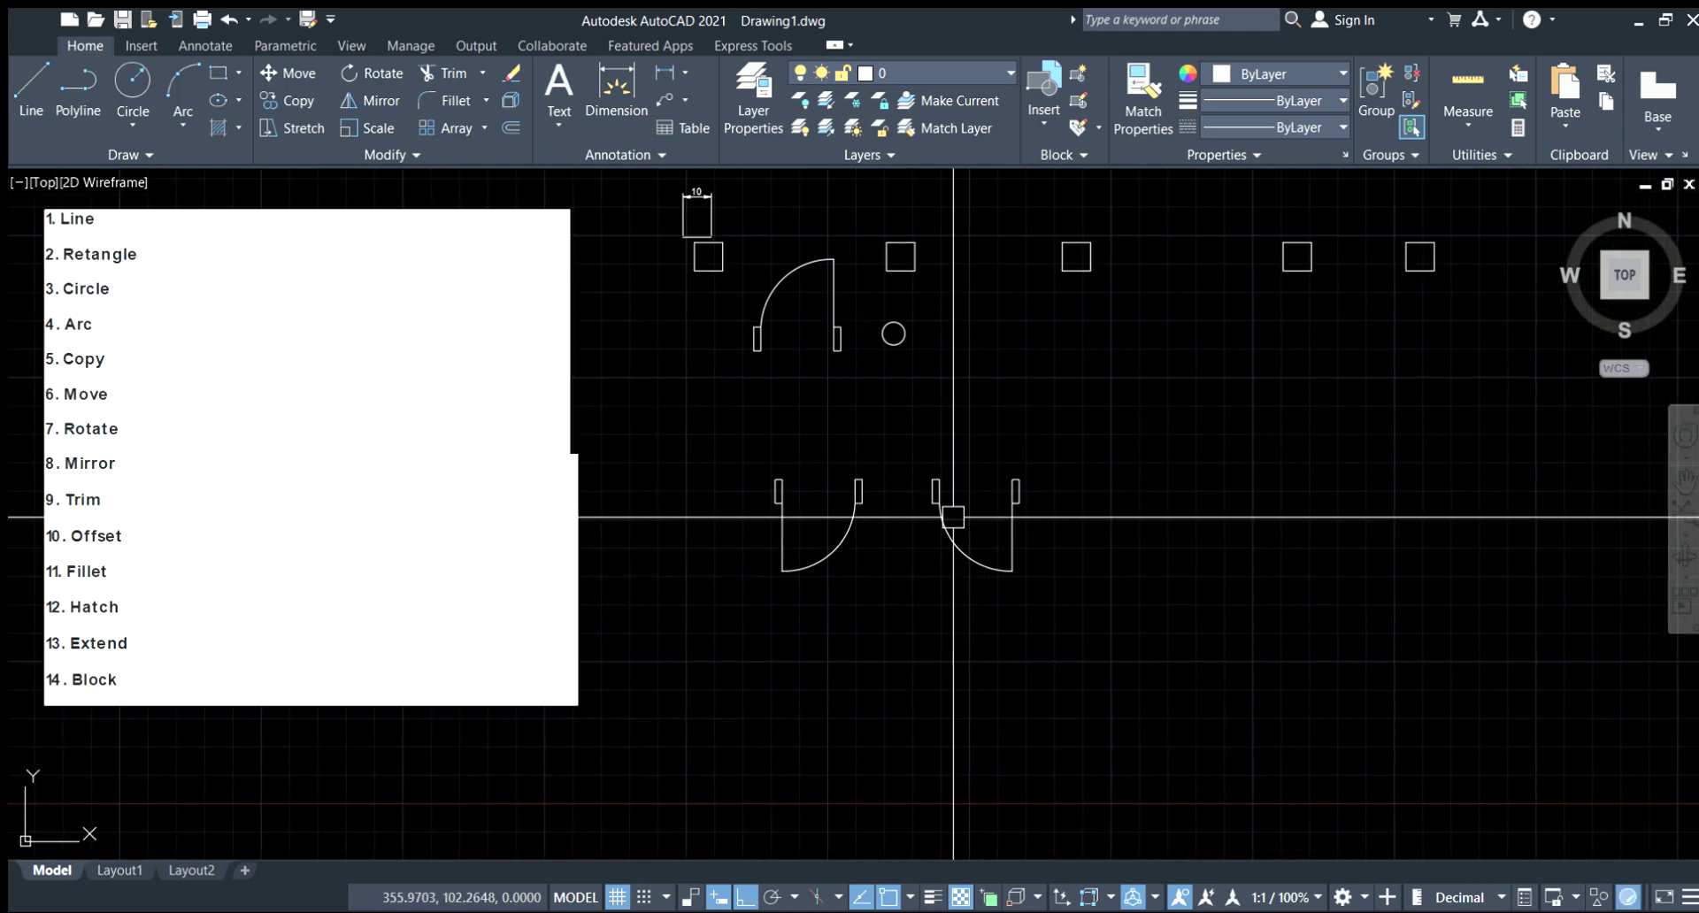
pyautogui.click(914, 451)
pyautogui.click(1186, 626)
pyautogui.moveTo(1059, 596); pyautogui.dragTo(1060, 607, button='middle')
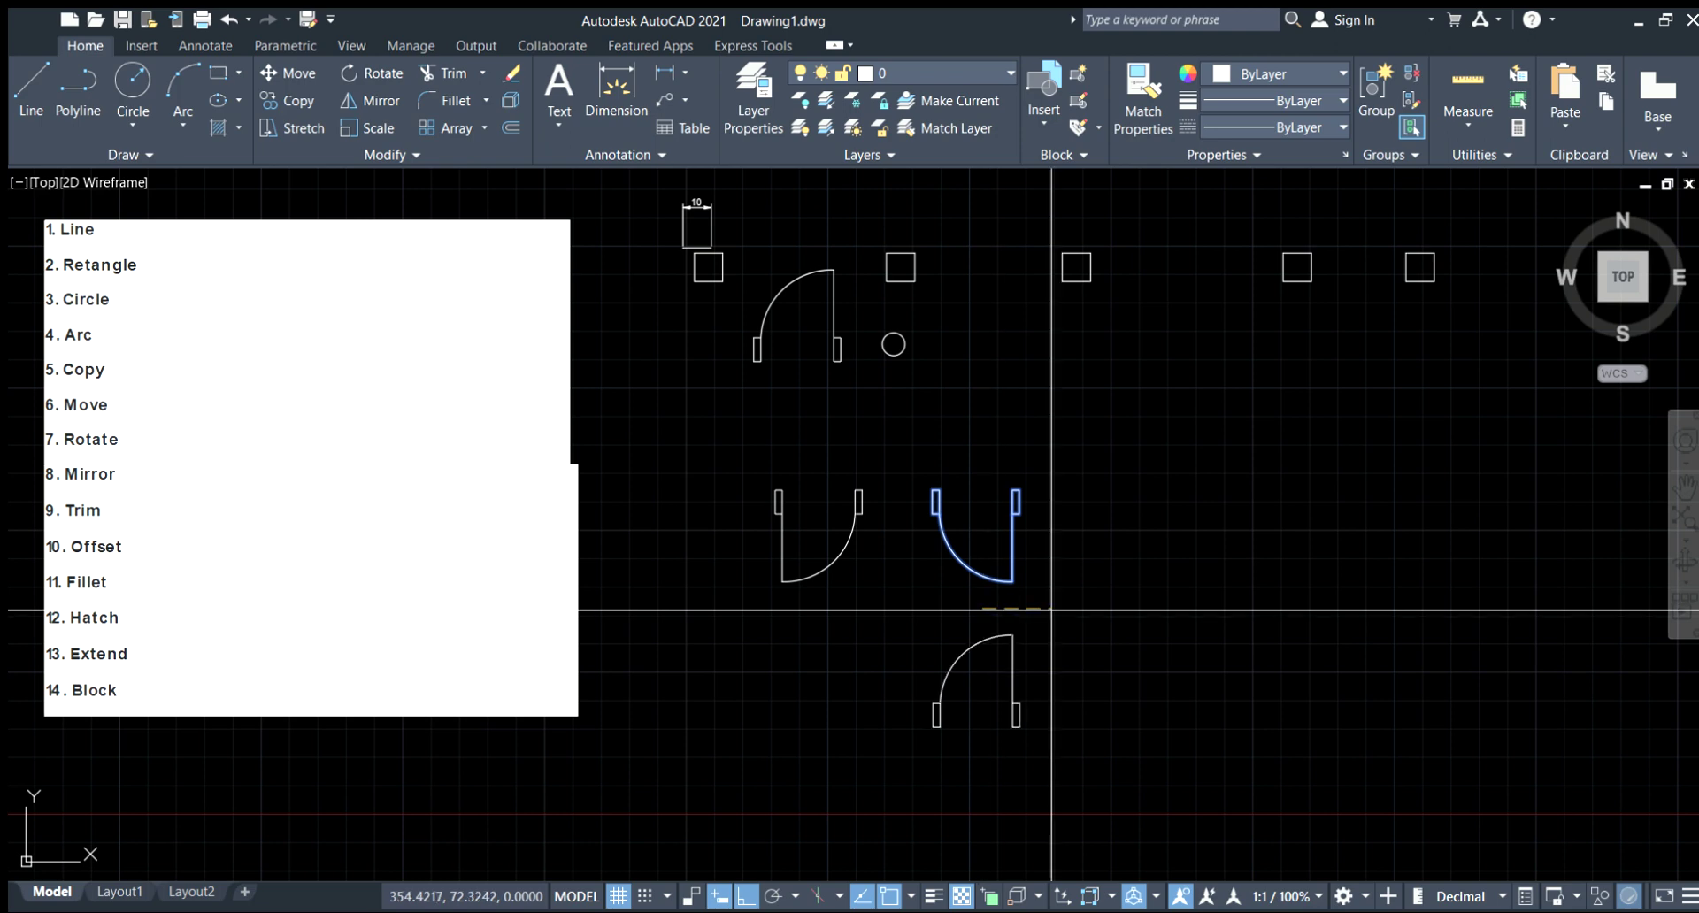
pyautogui.press('Escape')
pyautogui.moveTo(739, 618); pyautogui.dragTo(798, 608, button='middle')
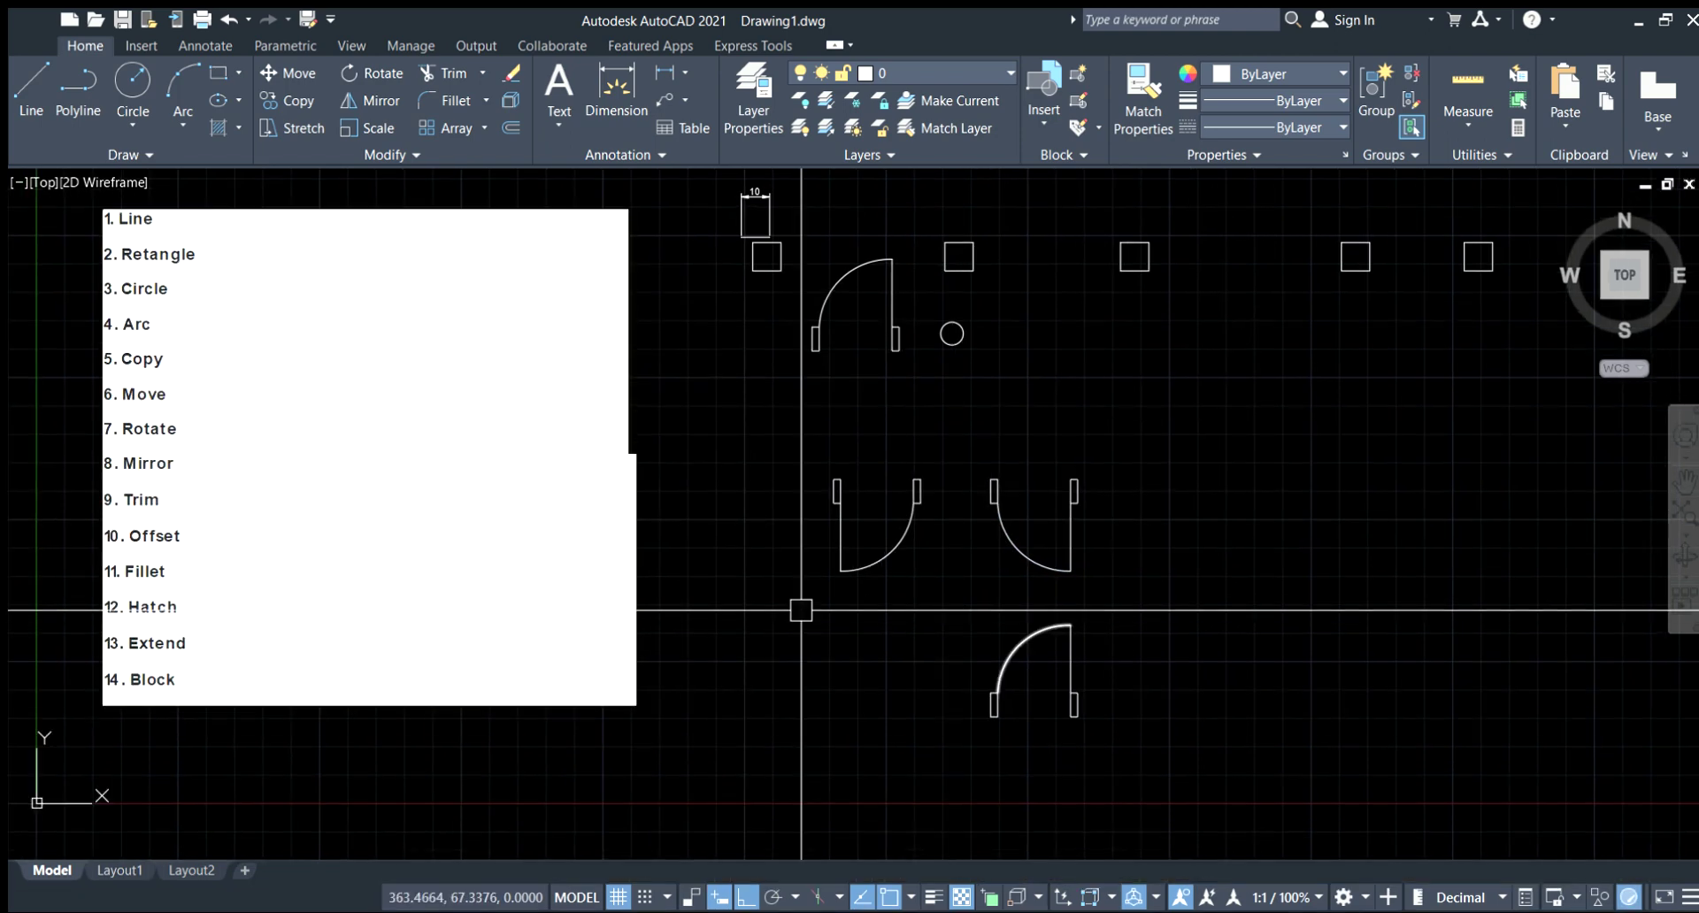
pyautogui.moveTo(940, 586)
pyautogui.mouseDown(button='middle')
pyautogui.moveTo(759, 635)
pyautogui.moveTo(933, 633)
pyautogui.mouseUp(button='middle')
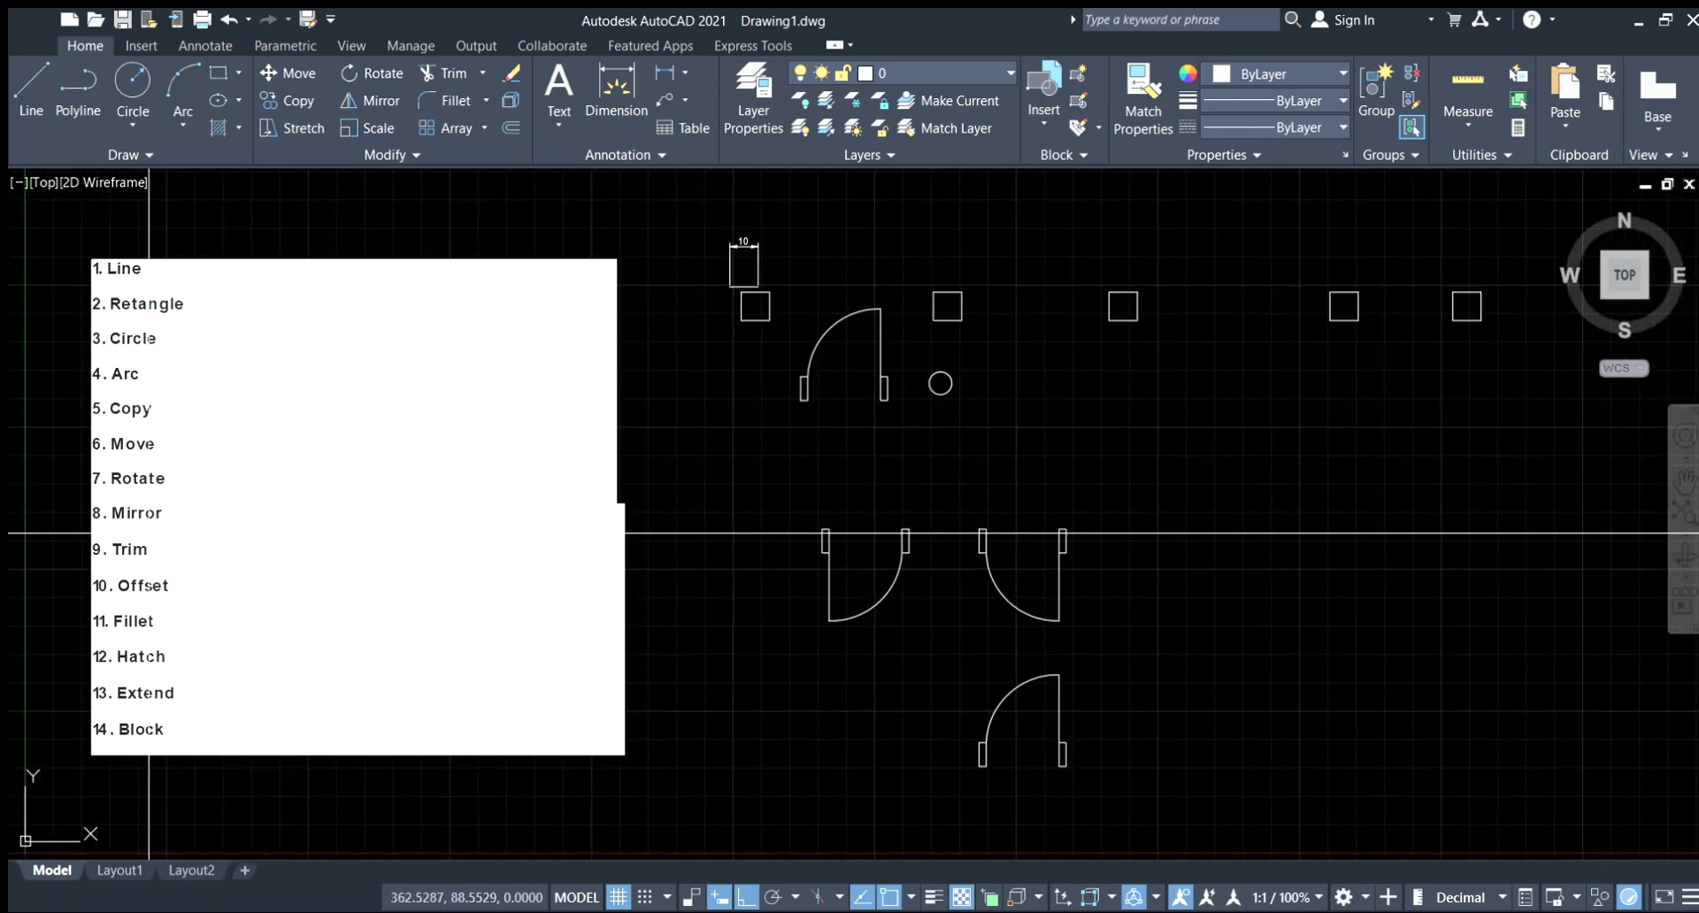
pyautogui.scroll(8, 954, 288)
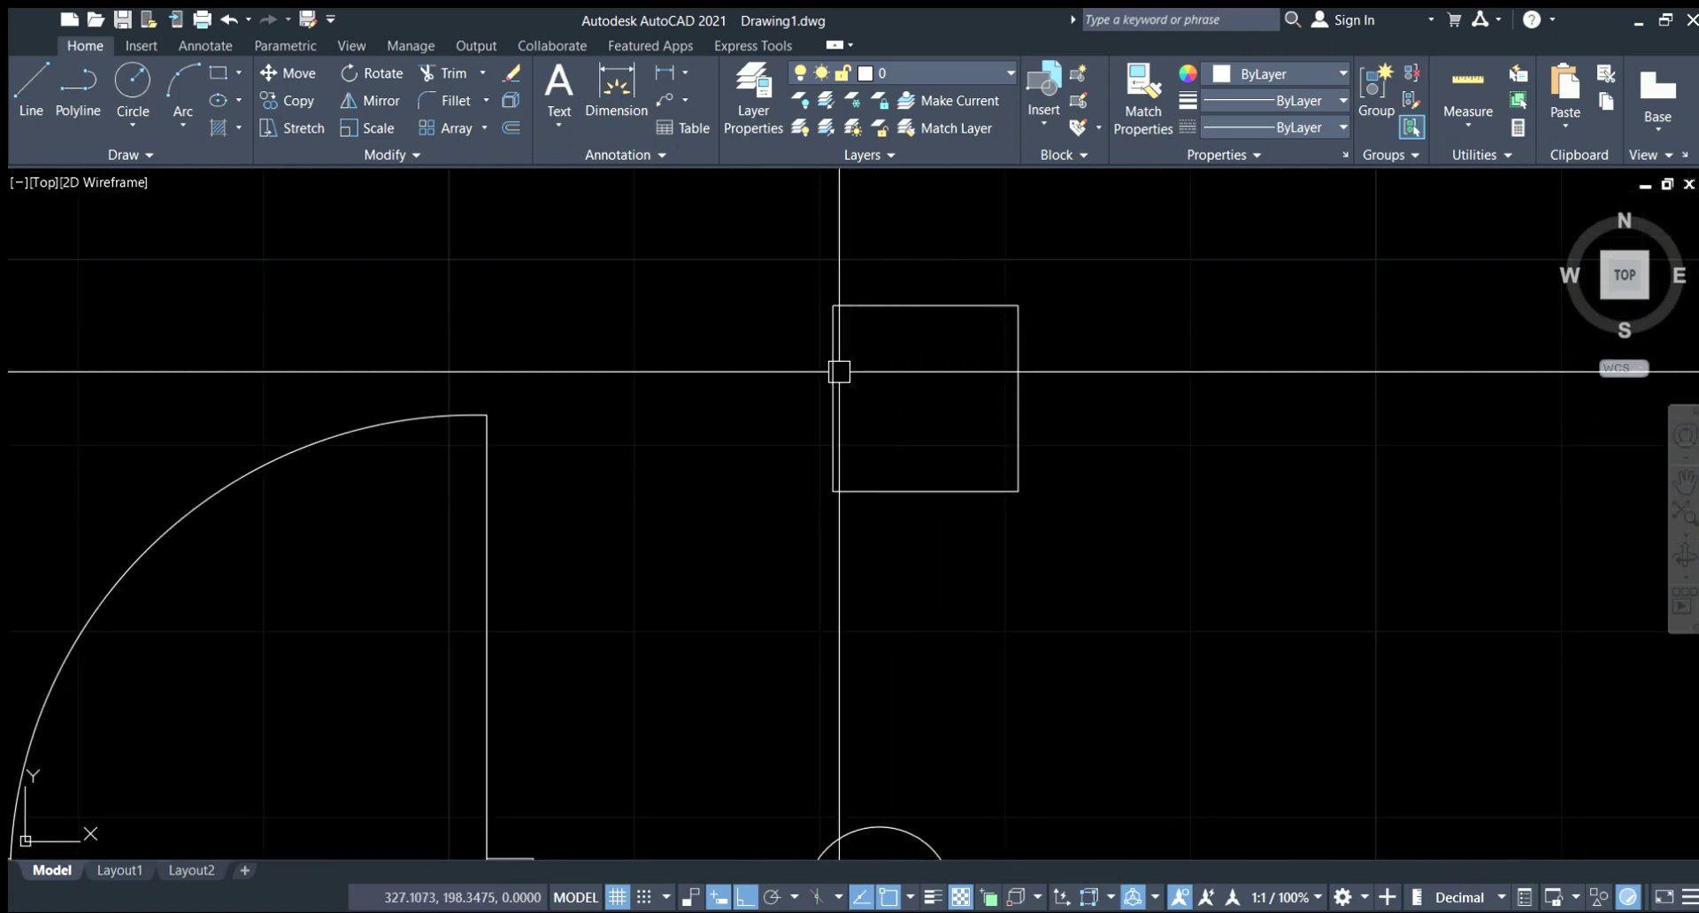
# Crossing-select the square above the circle, then clear the selection.
pyautogui.click(951, 411)
pyautogui.click(801, 531)
pyautogui.press('Escape')
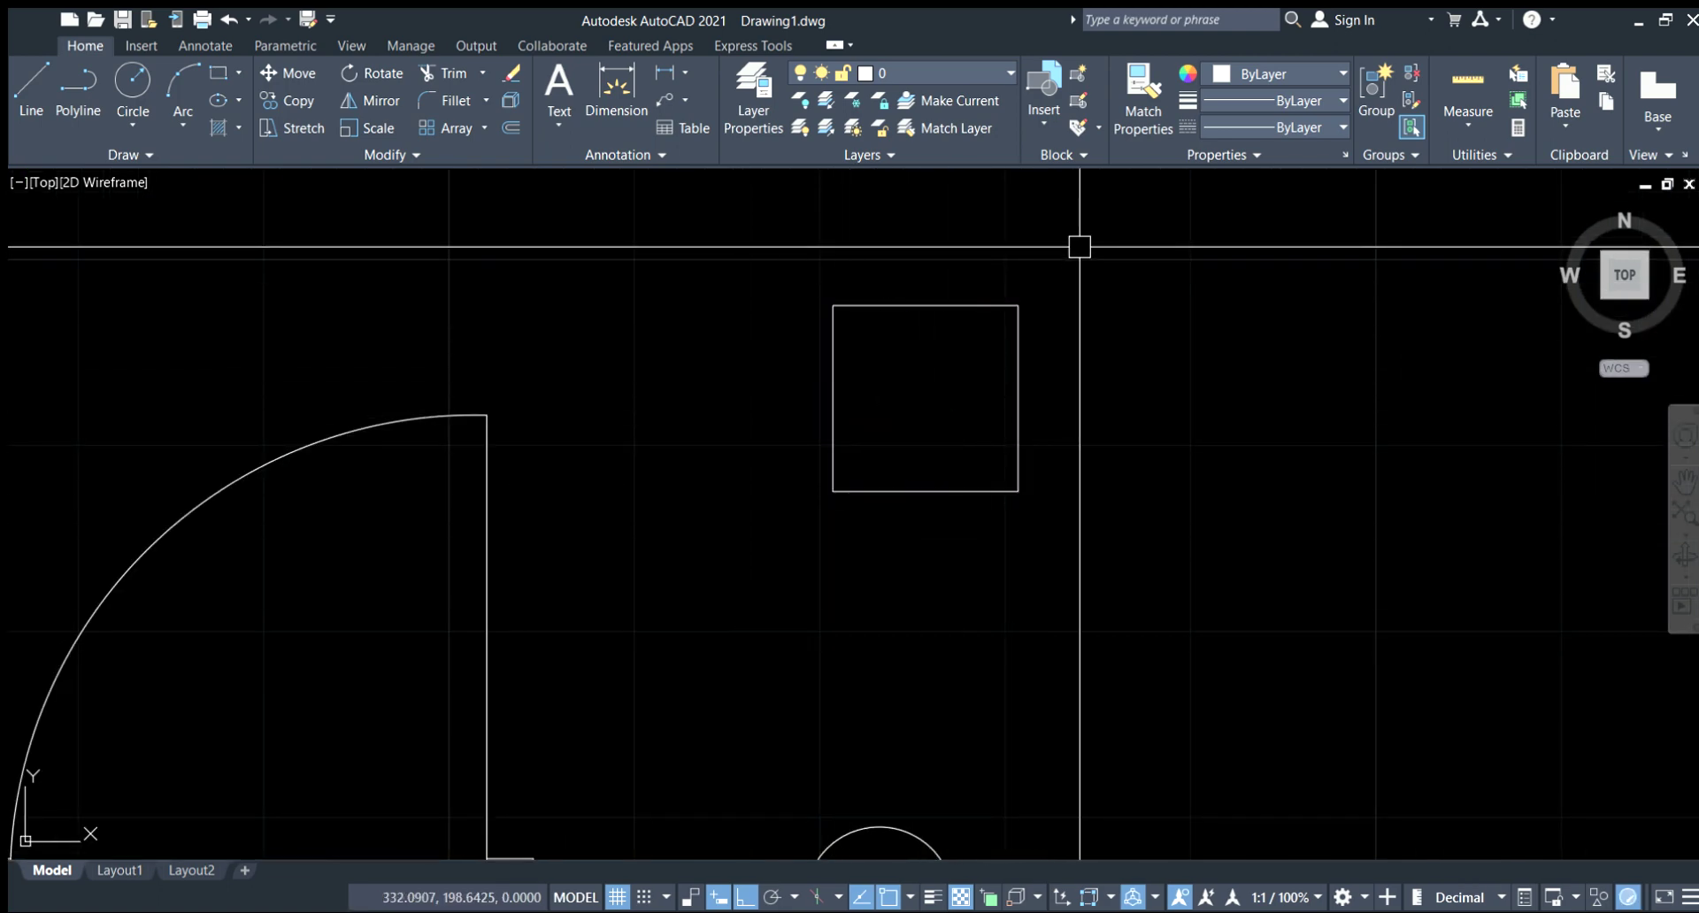
pyautogui.click(1081, 249)
pyautogui.click(930, 381)
pyautogui.moveTo(939, 386); pyautogui.dragTo(927, 406, button='middle')
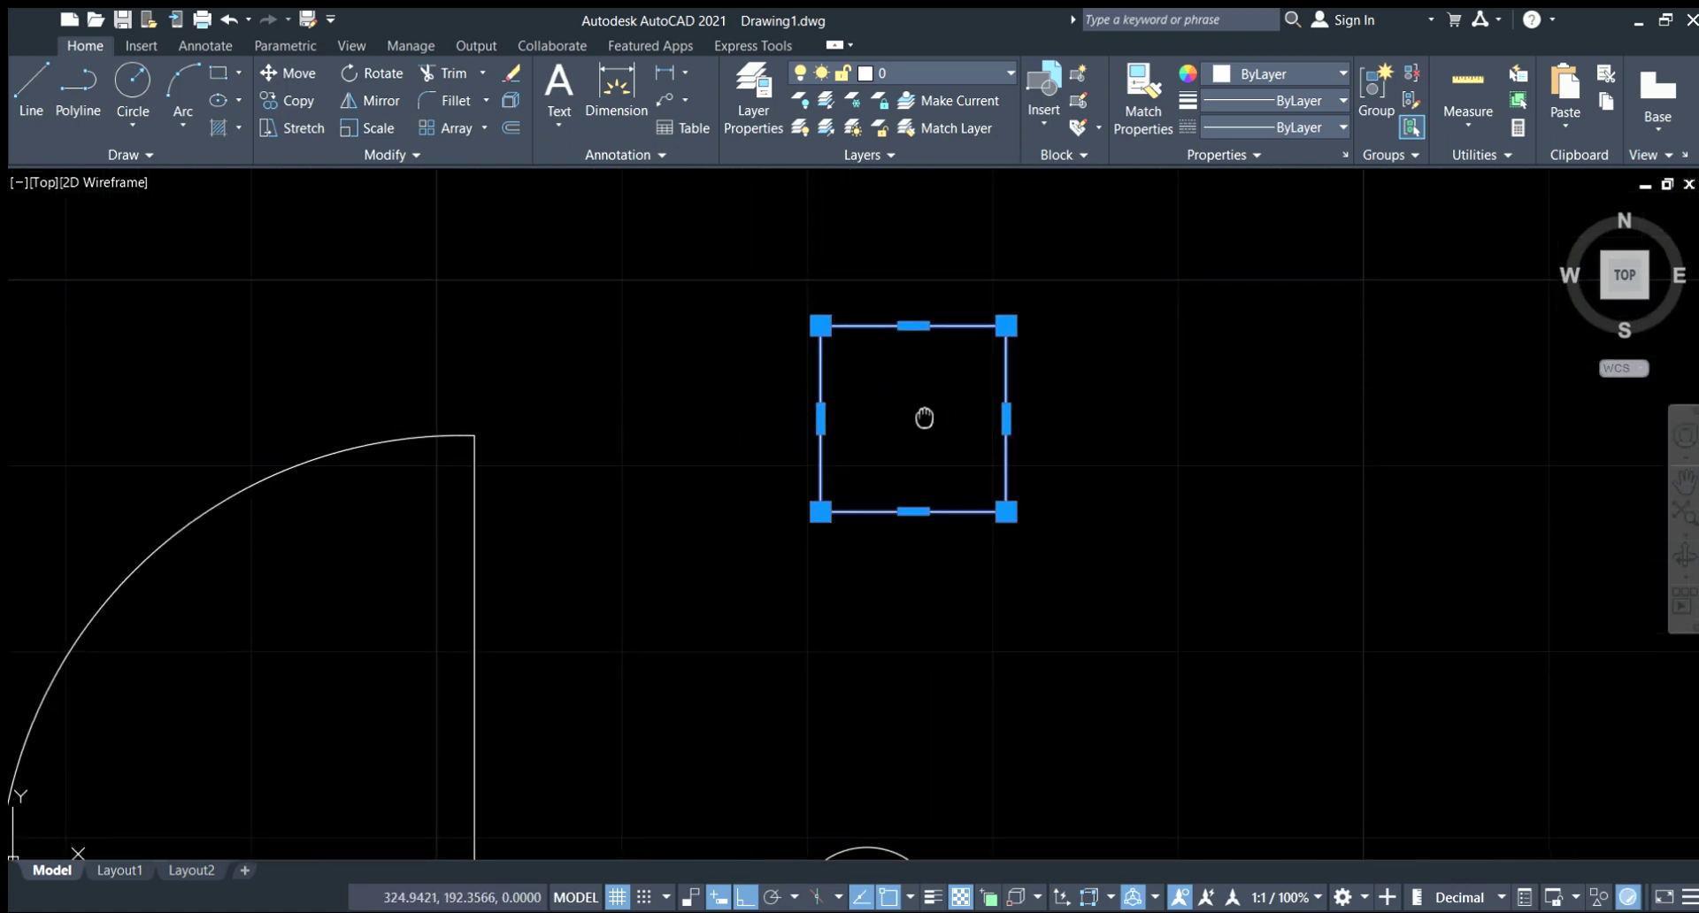
pyautogui.press('Escape')
# Trim the square above the circle down to its left and bottom edges.
pyautogui.scroll(-5, 927, 406)
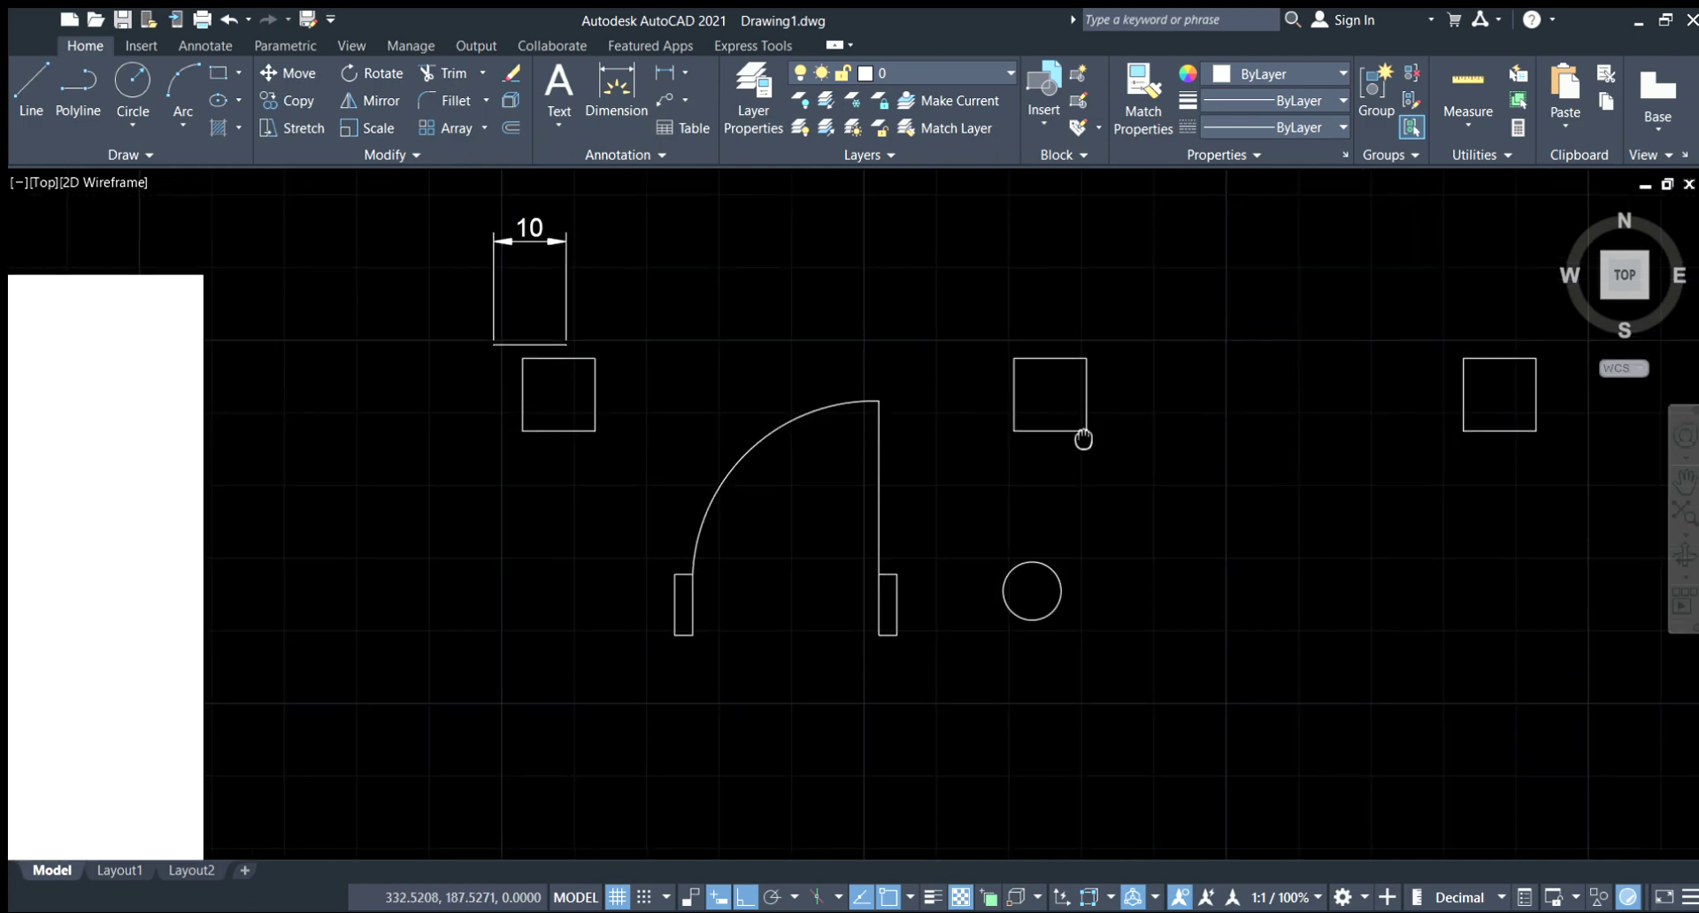
pyautogui.scroll(-4, 839, 488)
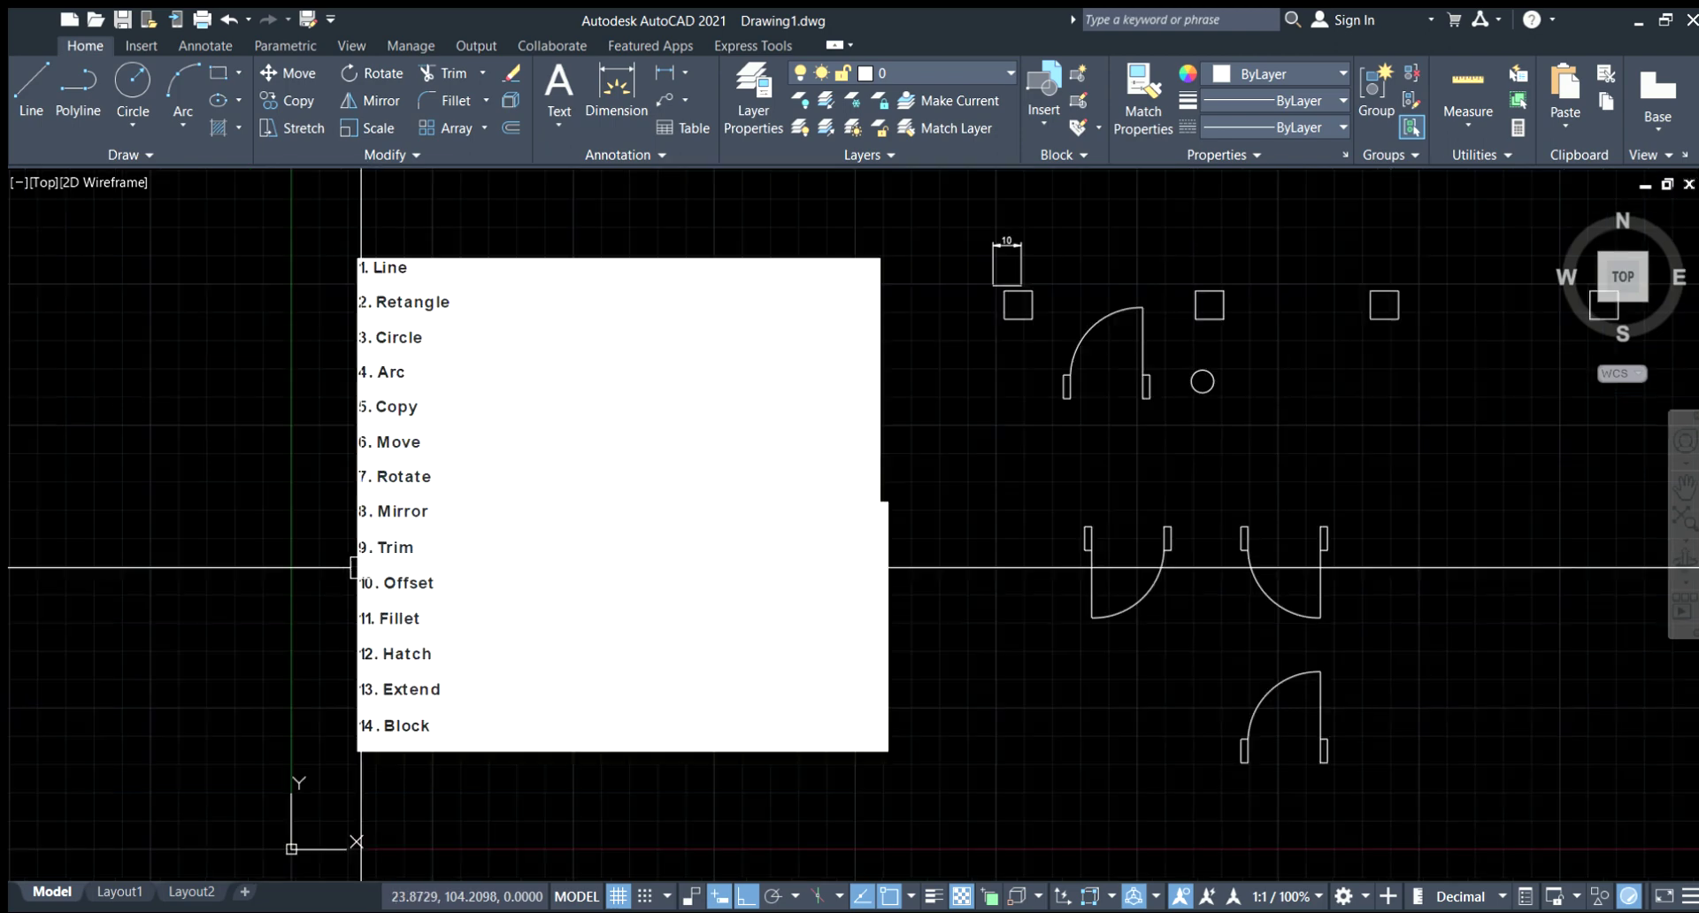
pyautogui.scroll(2, 914, 433)
pyautogui.scroll(2, 838, 416)
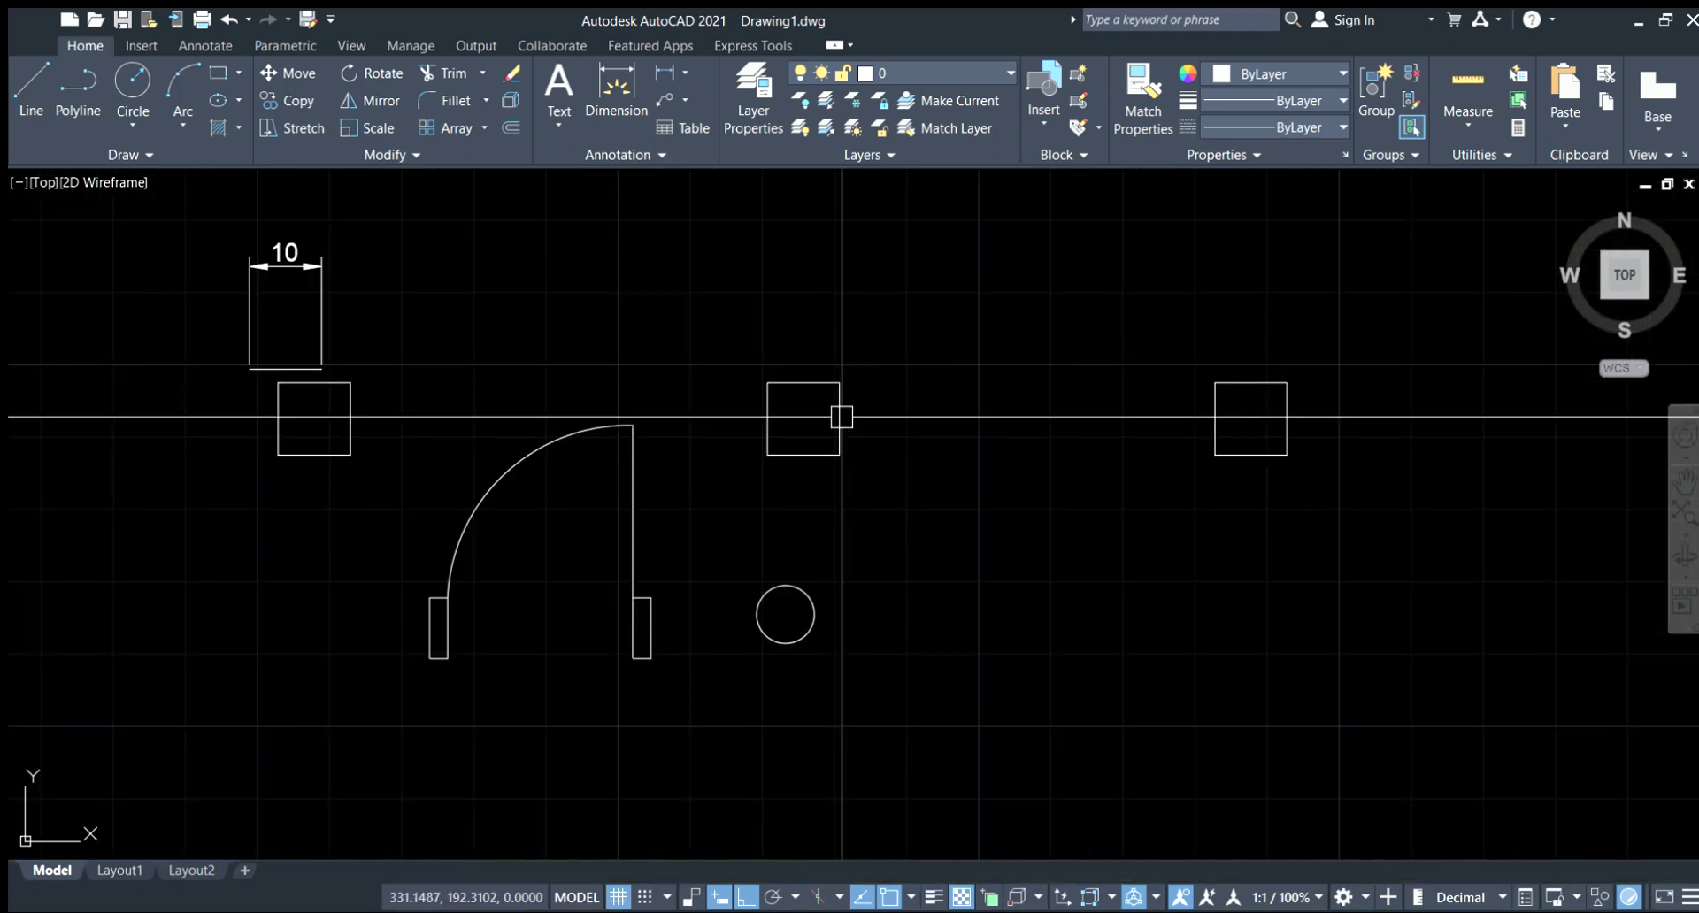
pyautogui.scroll(2, 787, 421)
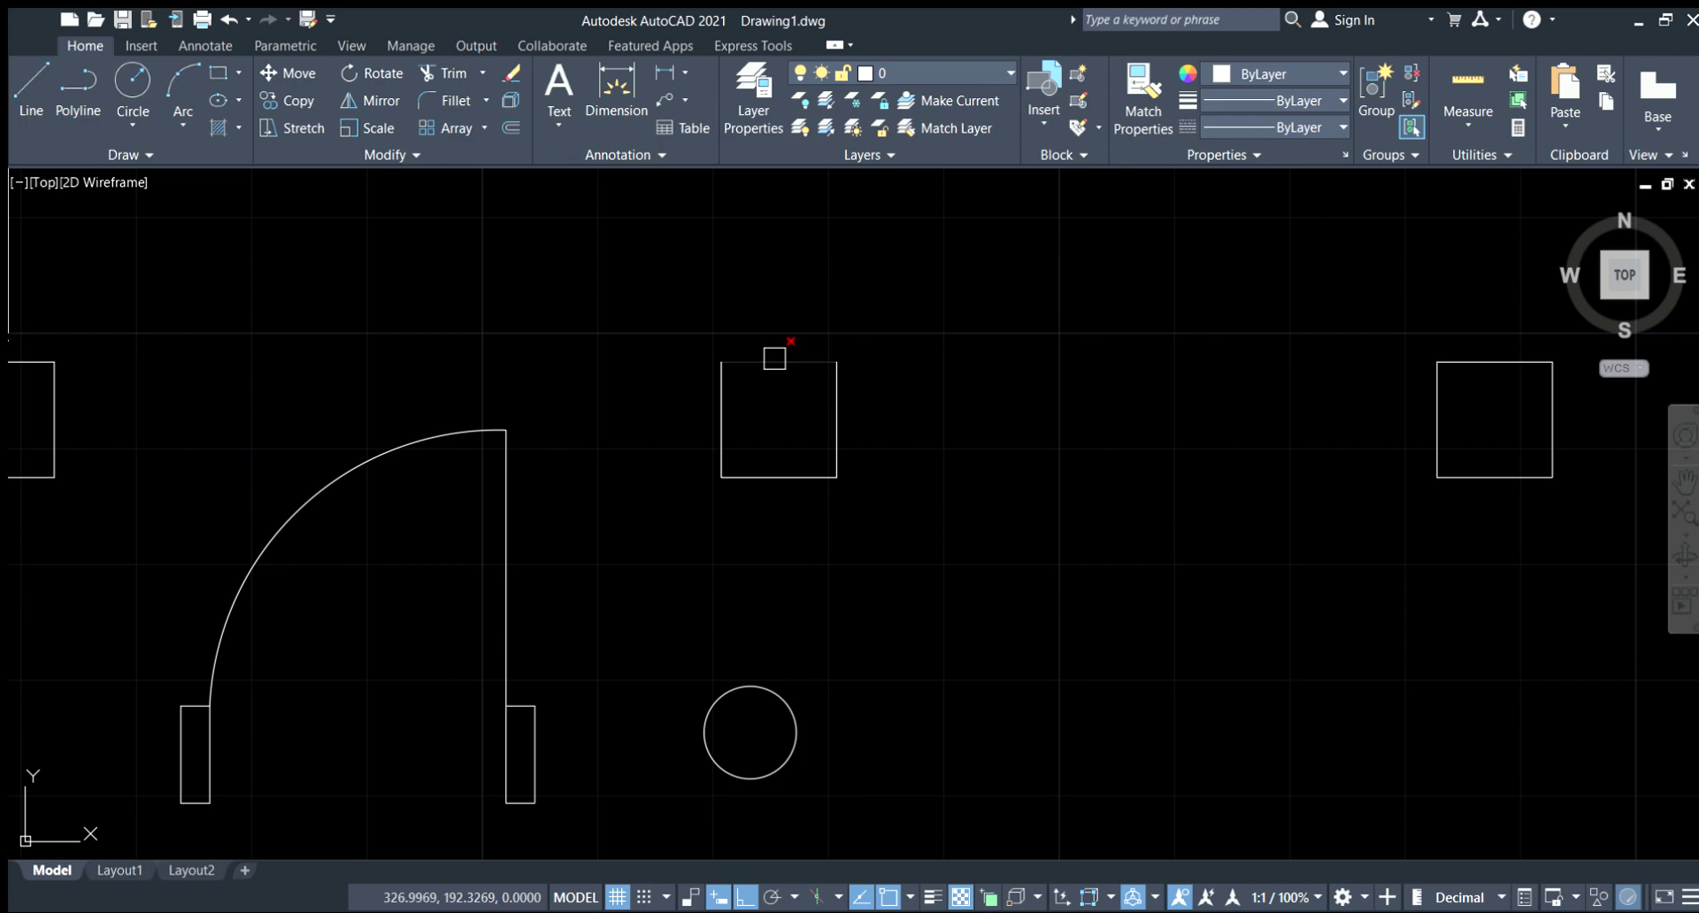
pyautogui.scroll(-3, 999, 327)
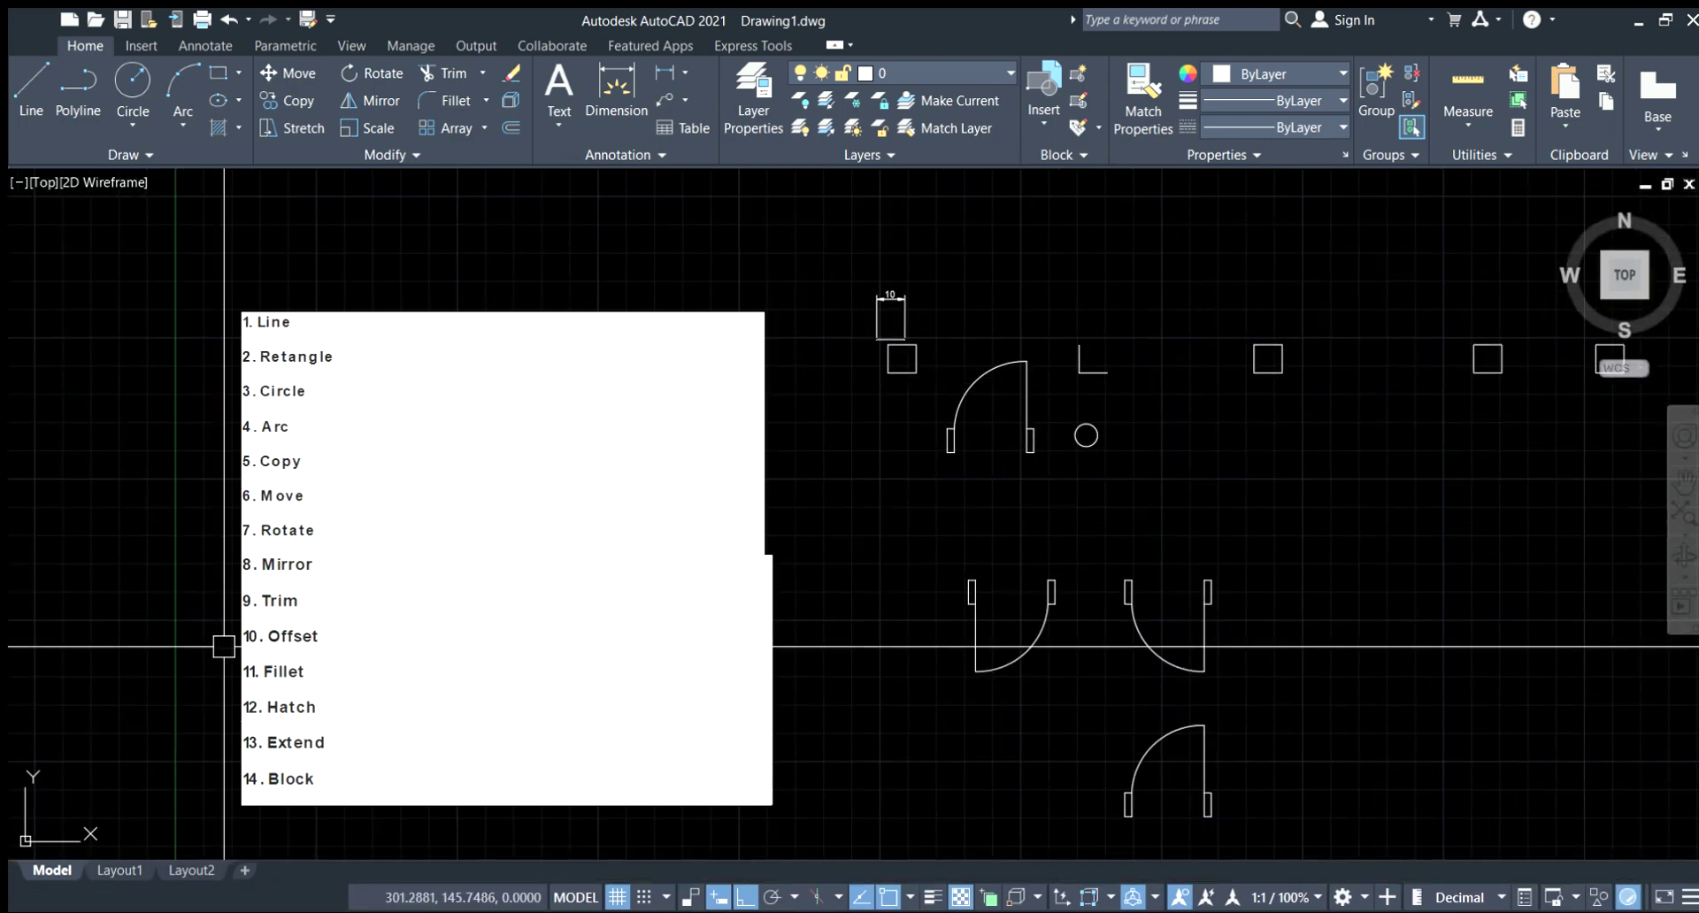
# Pan the drawing left and down toward the L-shape.
pyautogui.moveTo(357, 649); pyautogui.dragTo(242, 619, button='middle')
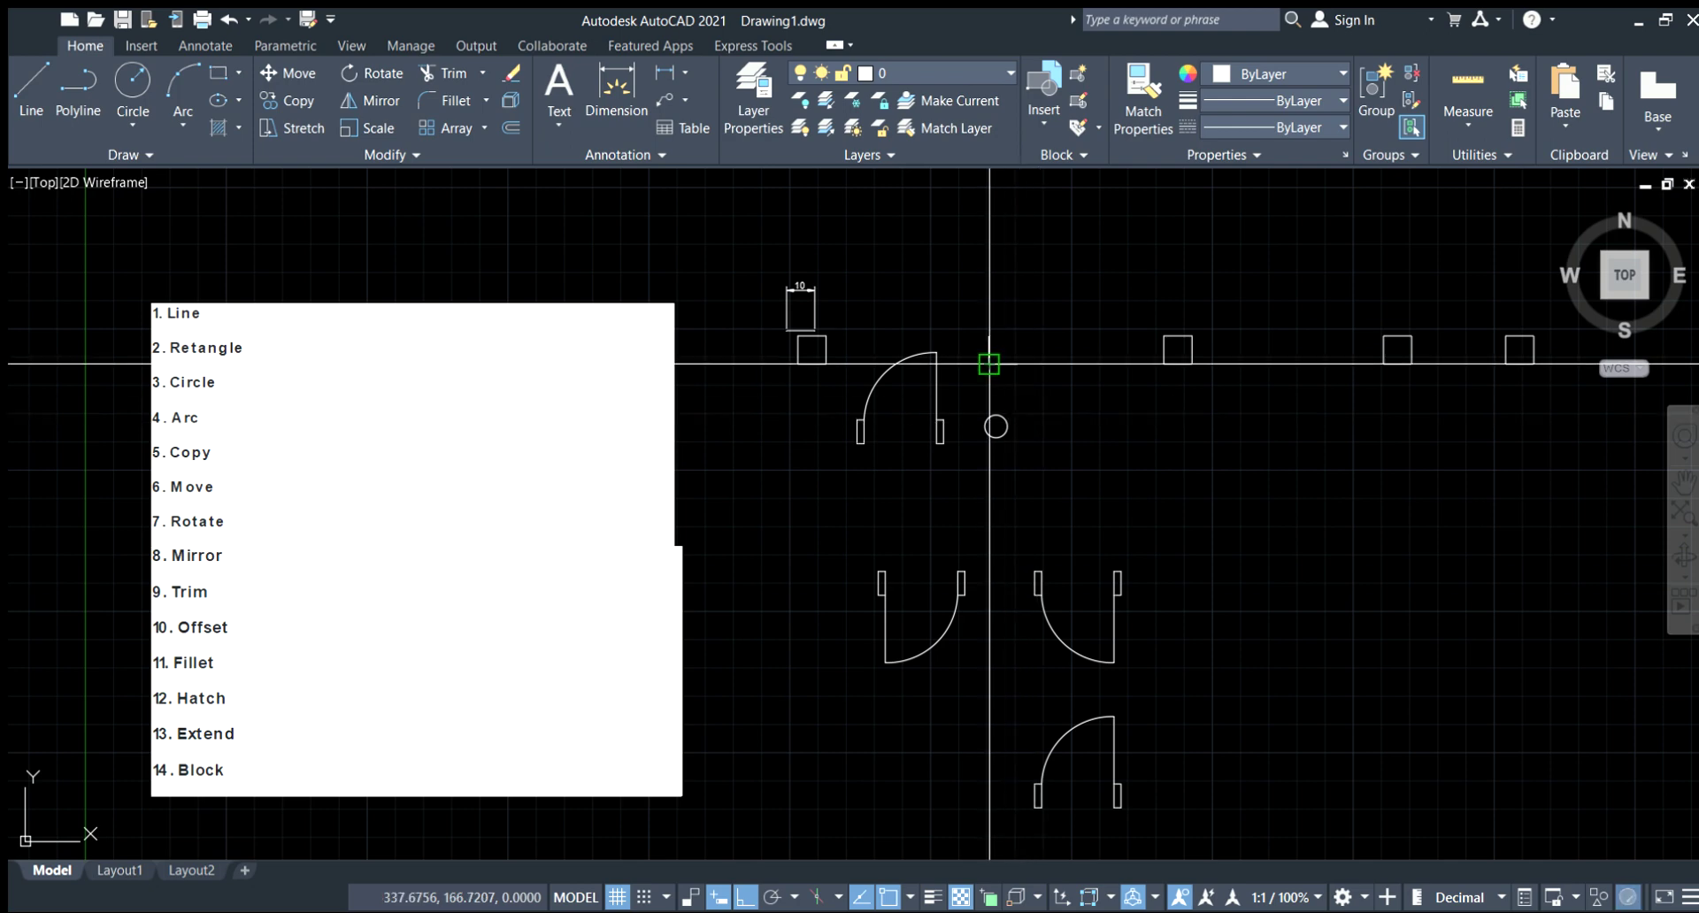
pyautogui.moveTo(989, 364); pyautogui.dragTo(948, 371, button='middle')
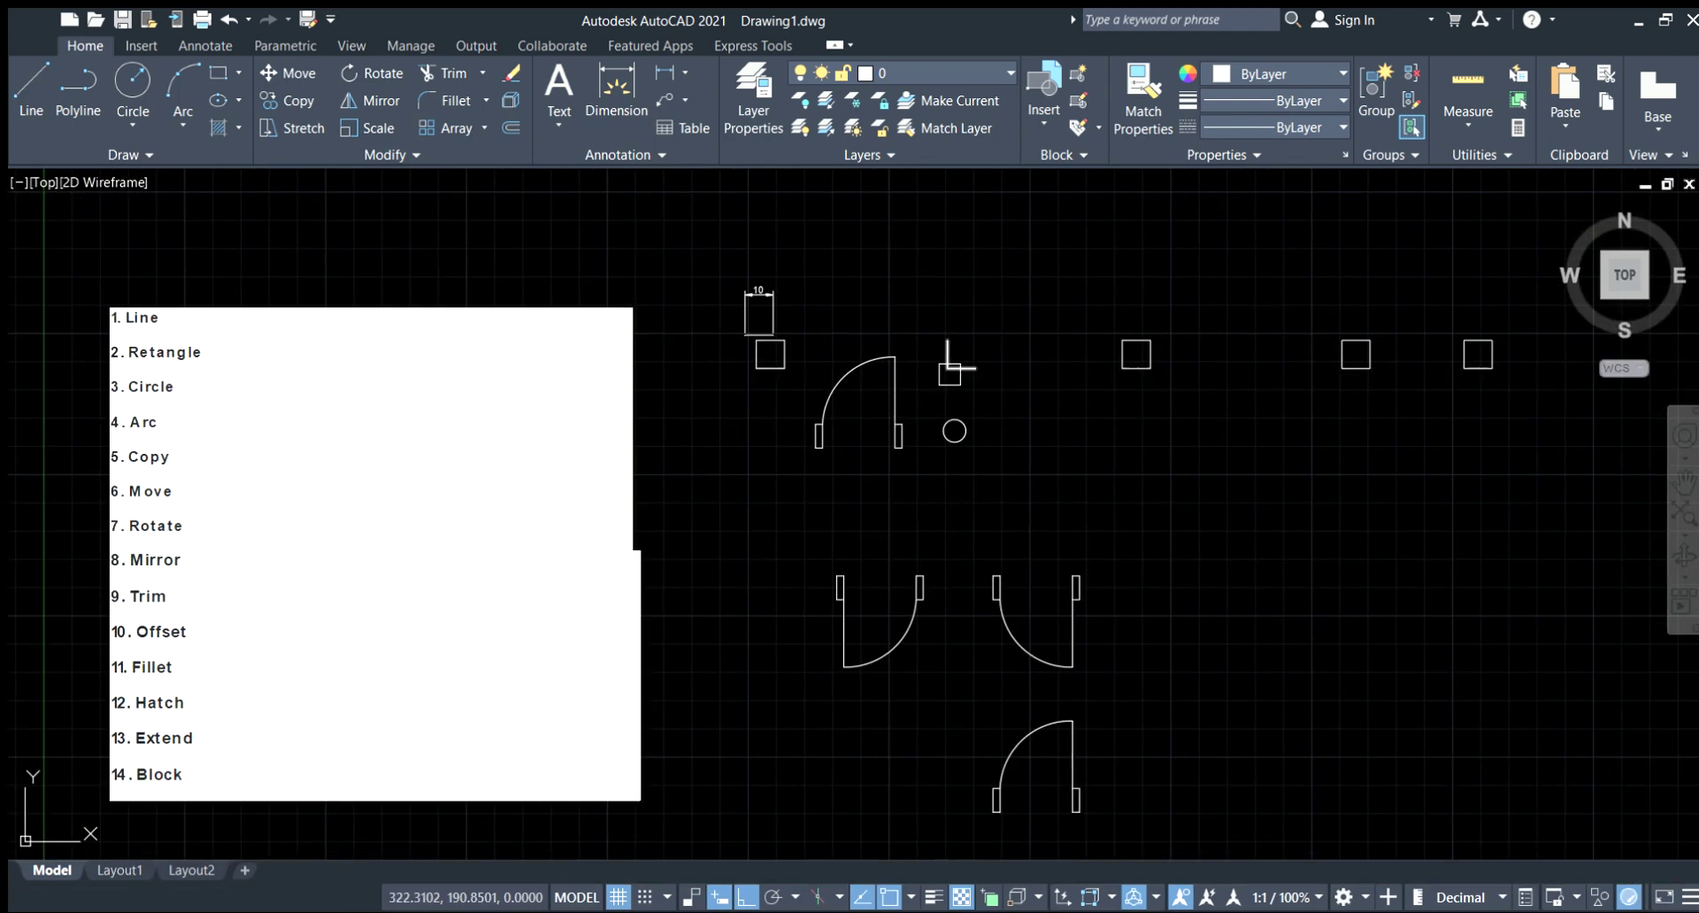
pyautogui.scroll(2, 958, 371)
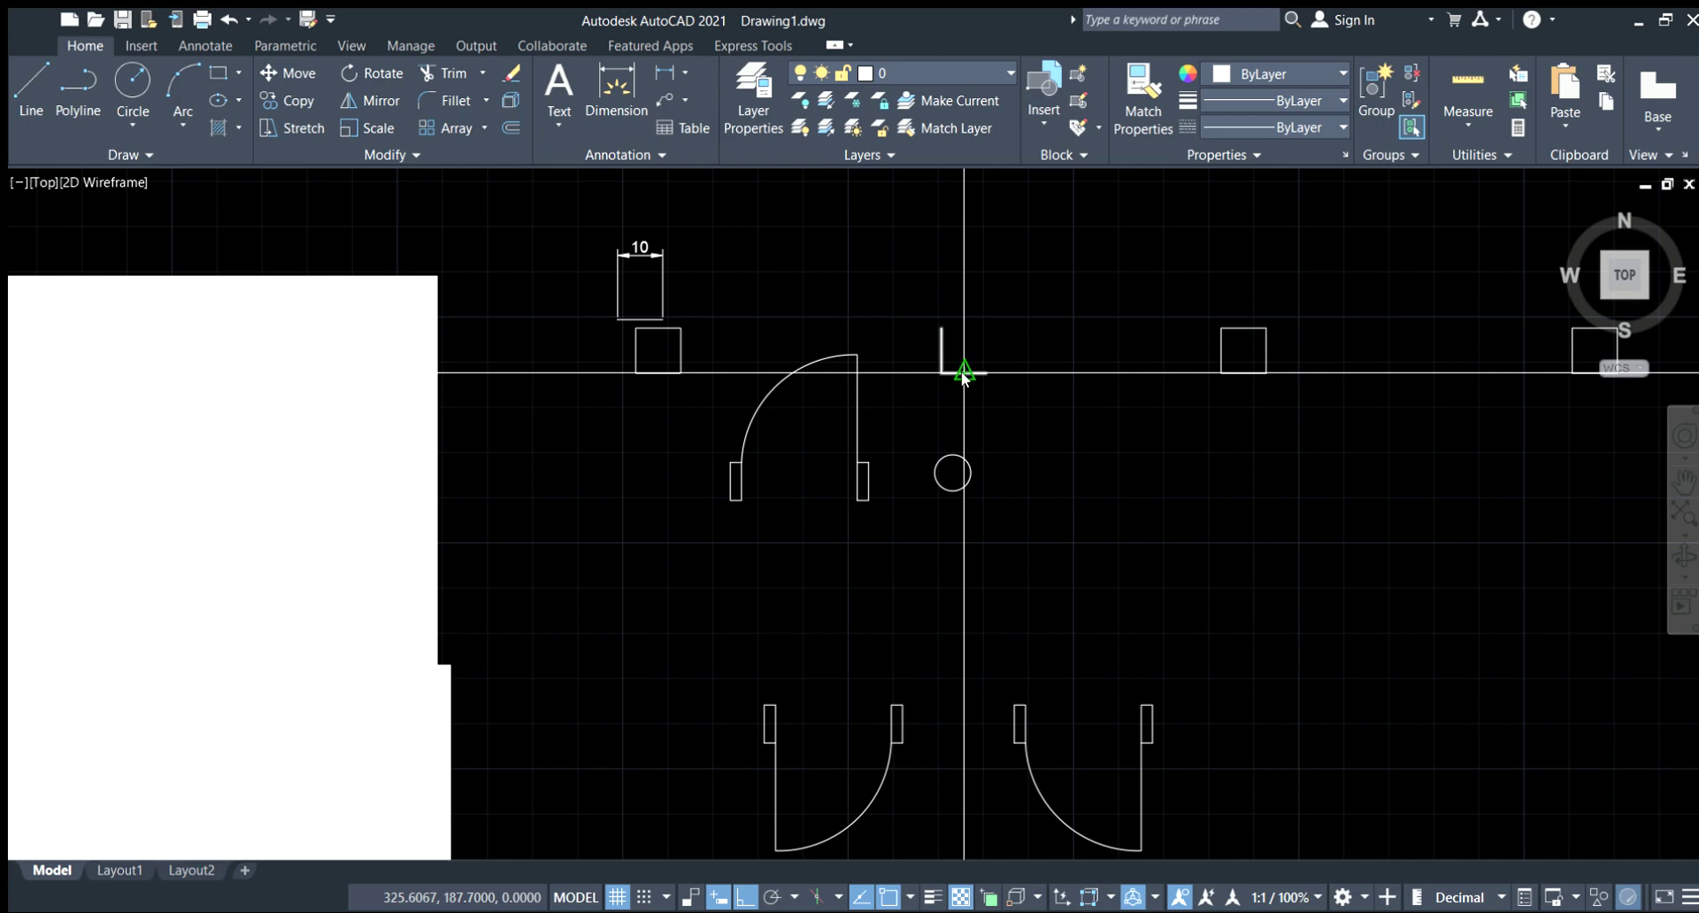
pyautogui.scroll(5, 987, 412)
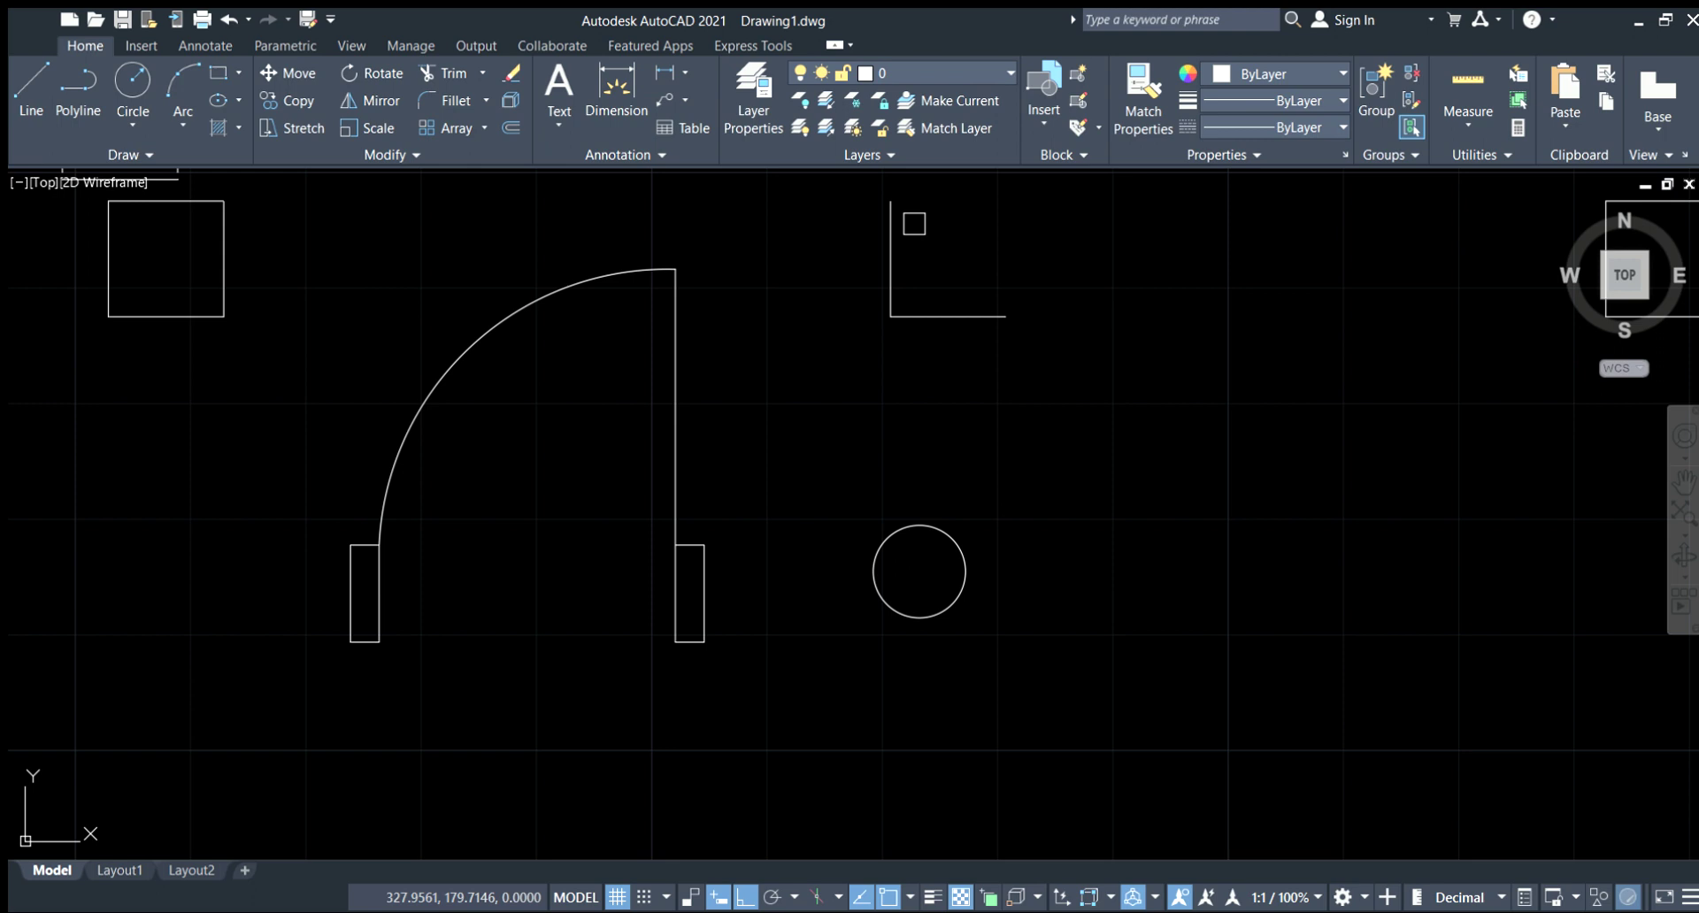
pyautogui.moveTo(894, 231)
pyautogui.mouseDown(button='middle')
pyautogui.moveTo(842, 448)
pyautogui.moveTo(937, 596)
pyautogui.mouseUp(button='middle')
# Zoom in and out around the L-shape and squares to inspect the offset outlines.
pyautogui.scroll(7, 886, 585)
pyautogui.scroll(-10, 829, 492)
pyautogui.scroll(3, 1233, 591)
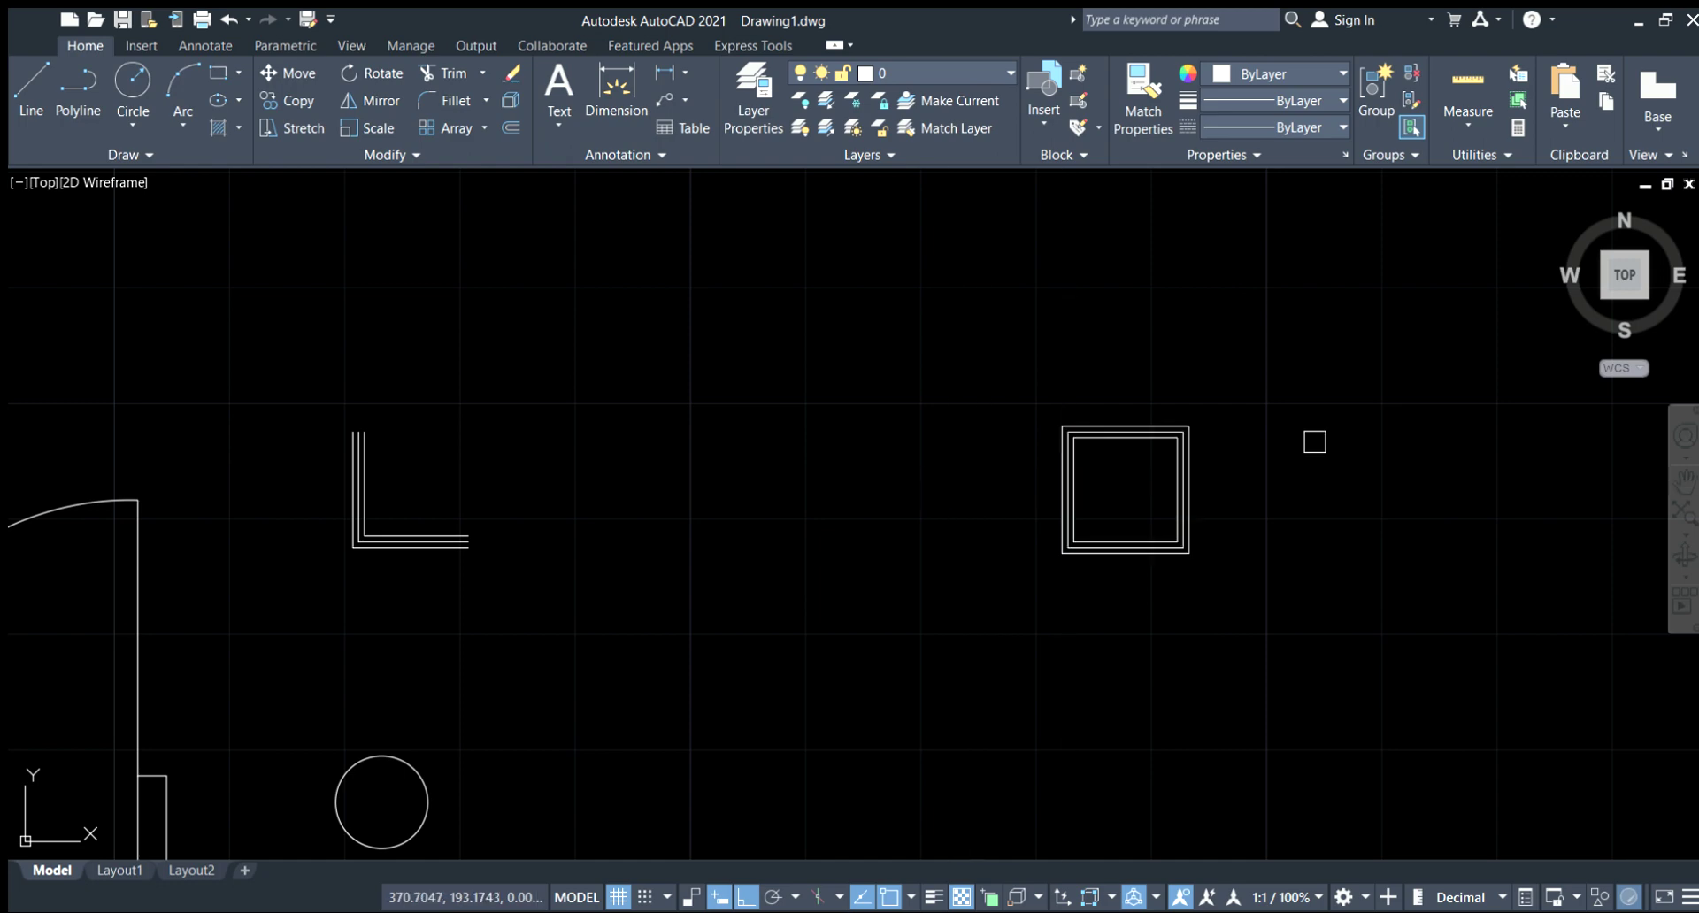
pyautogui.scroll(-5, 1312, 439)
pyautogui.scroll(3, 962, 521)
pyautogui.scroll(-1, 962, 522)
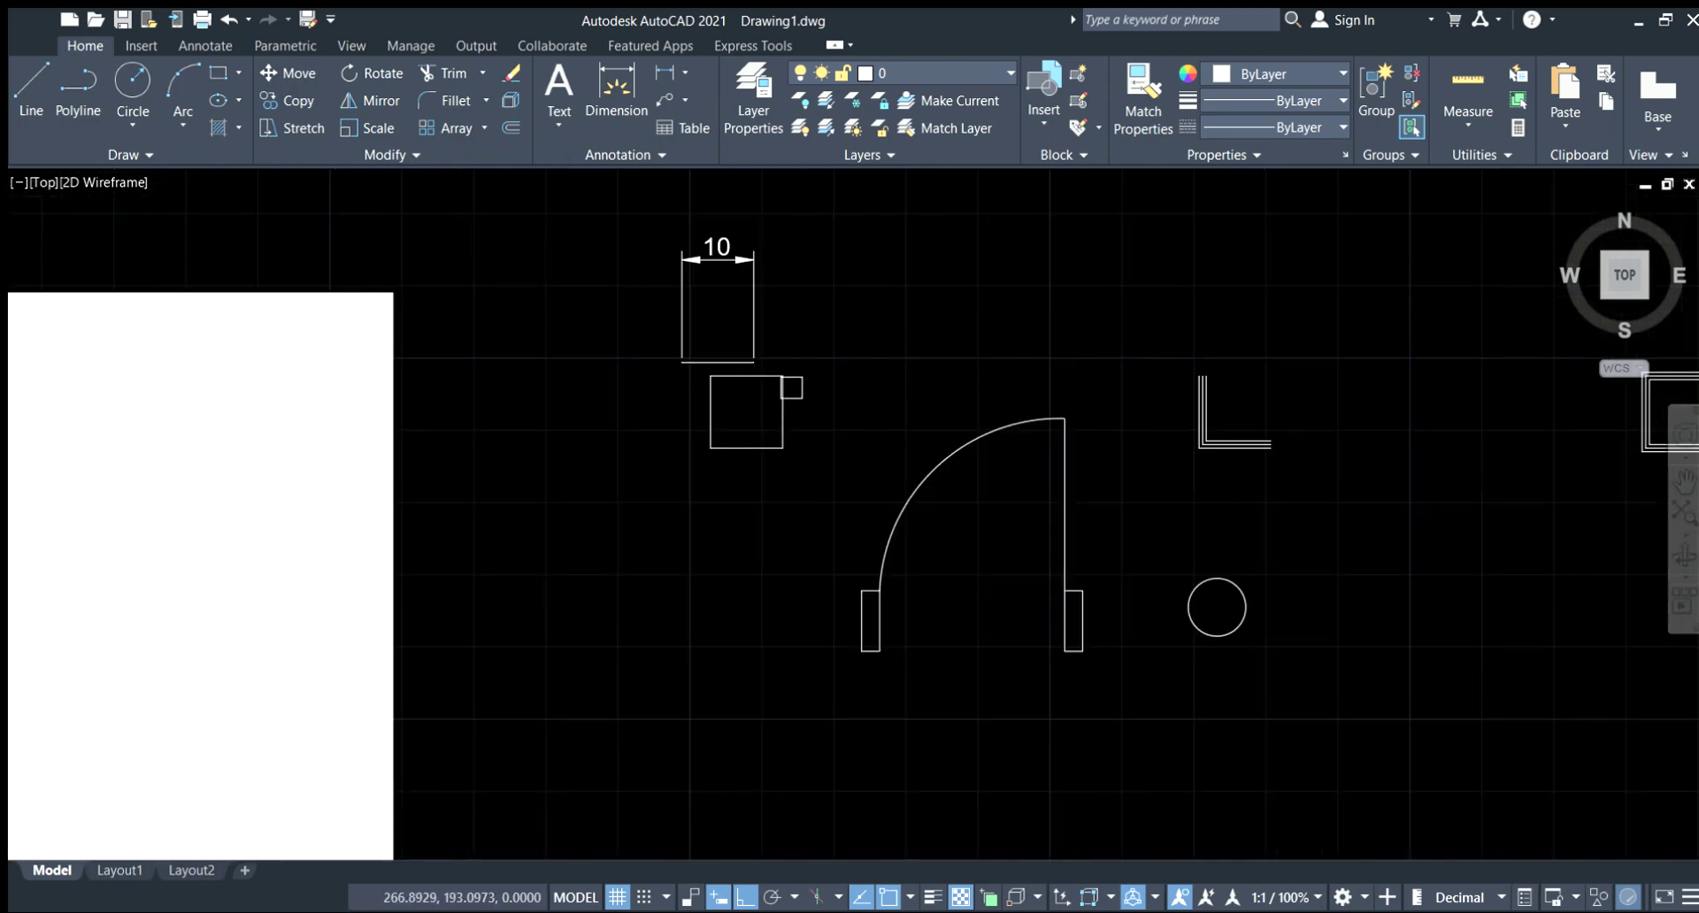
pyautogui.scroll(10, 796, 398)
pyautogui.scroll(-8, 786, 393)
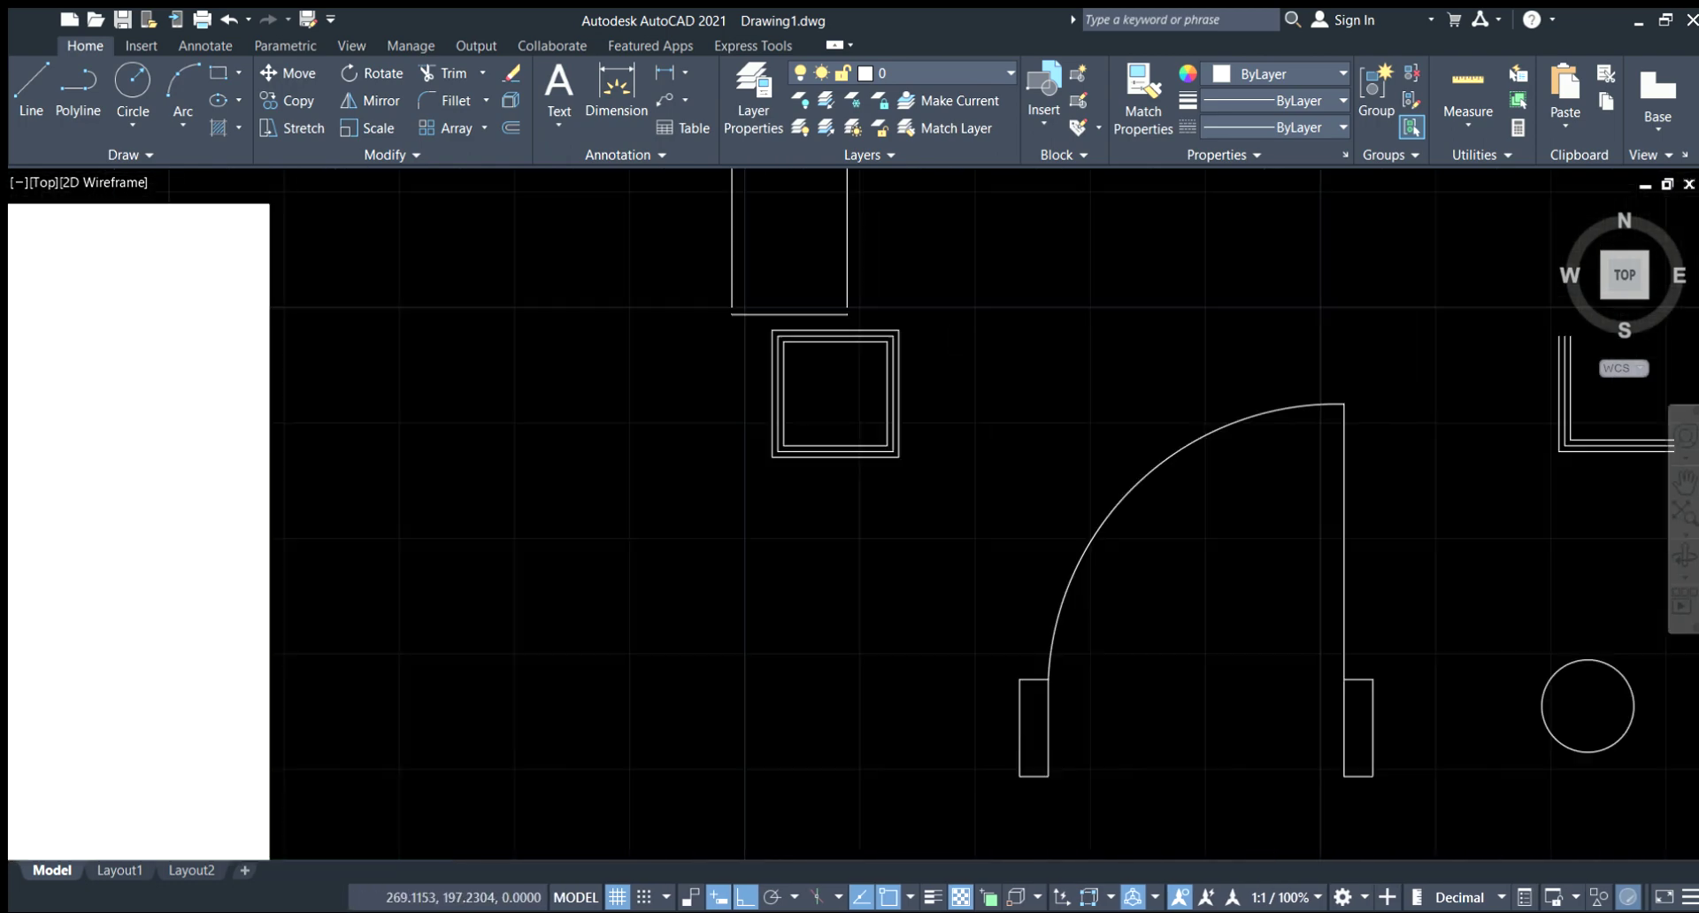
pyautogui.scroll(-4, 785, 393)
pyautogui.scroll(3, 619, 558)
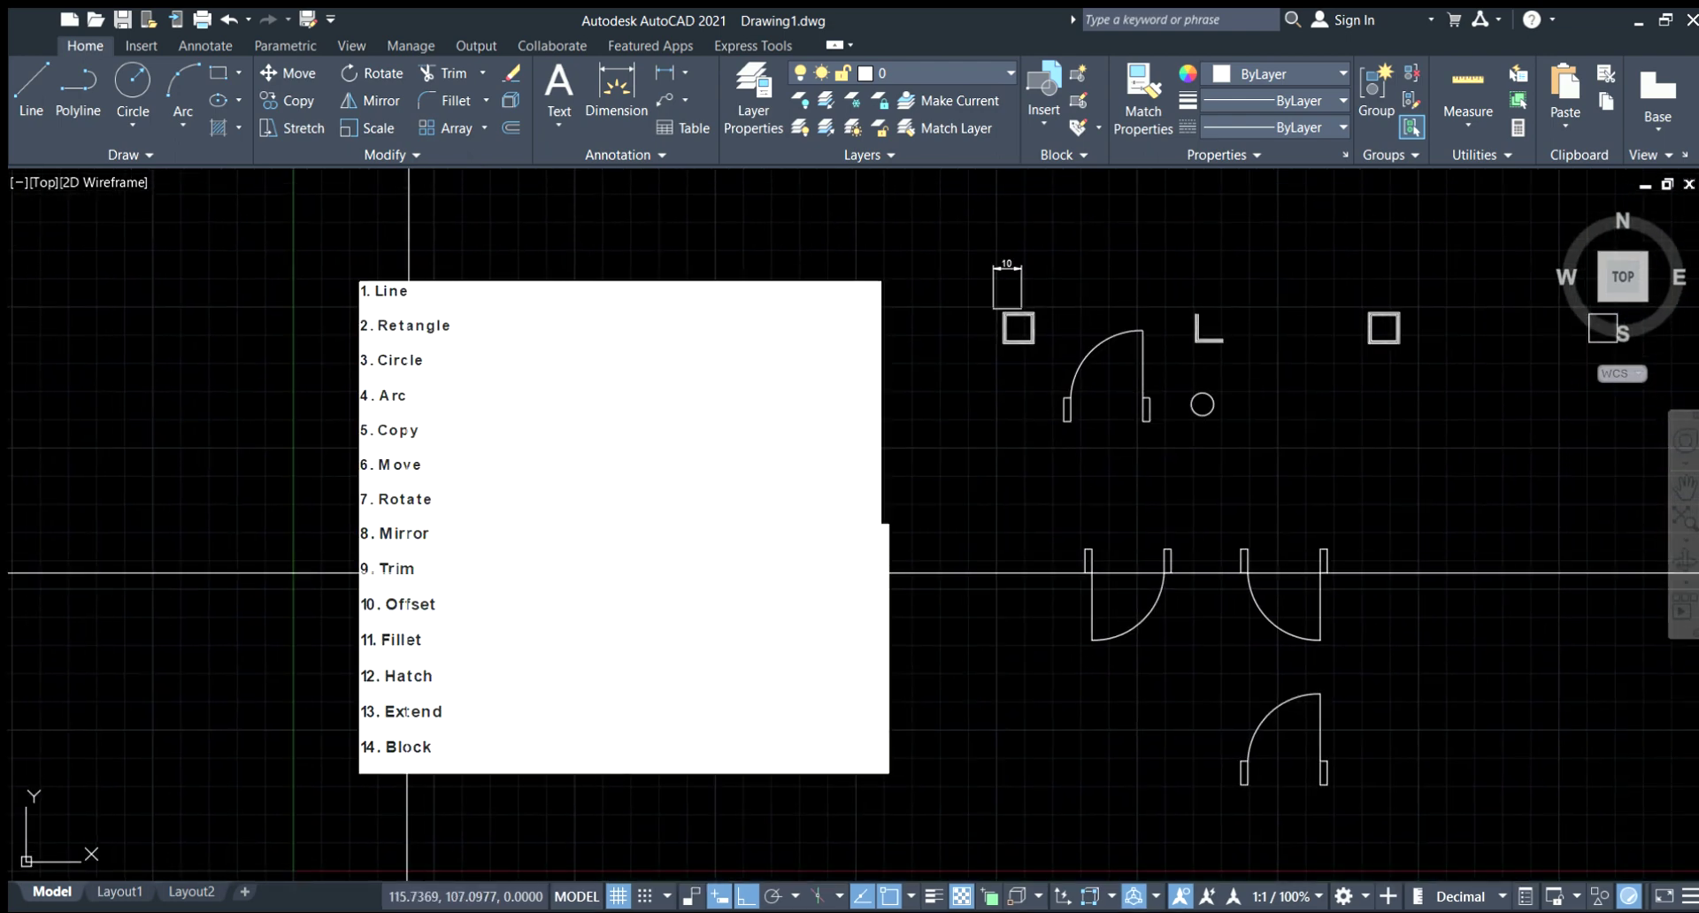
pyautogui.scroll(-1, 487, 549)
pyautogui.scroll(1, 359, 543)
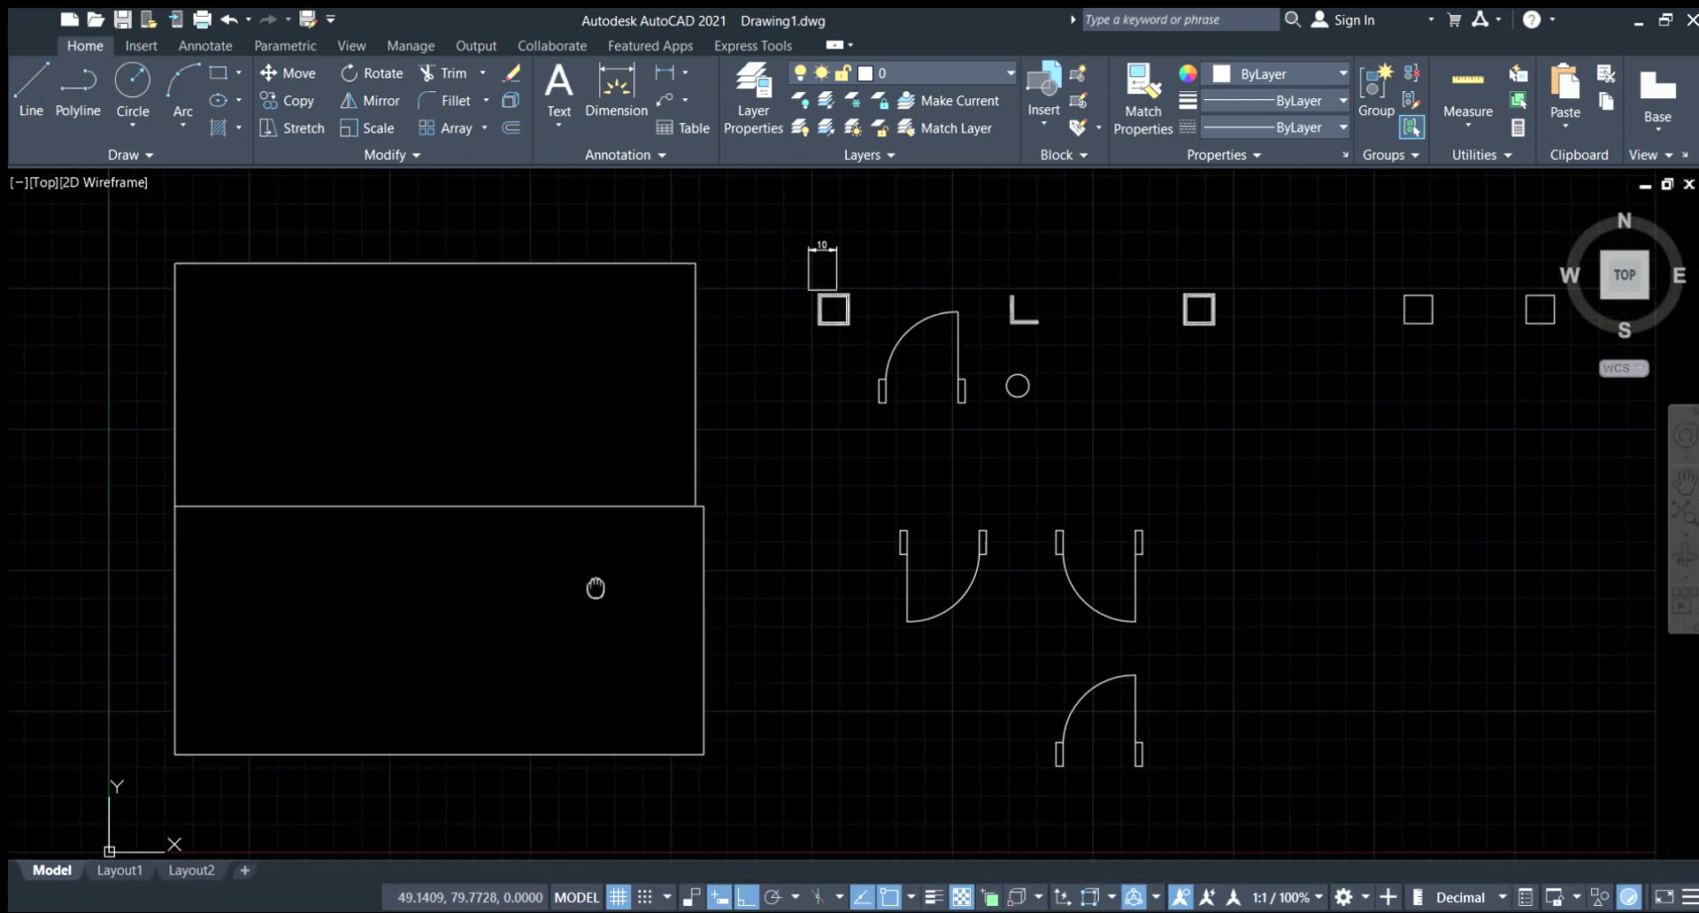
# Draw a horizontal line with a downward vertical leg to the right of the doors.
pyautogui.moveTo(710, 574); pyautogui.dragTo(499, 587, button='middle')
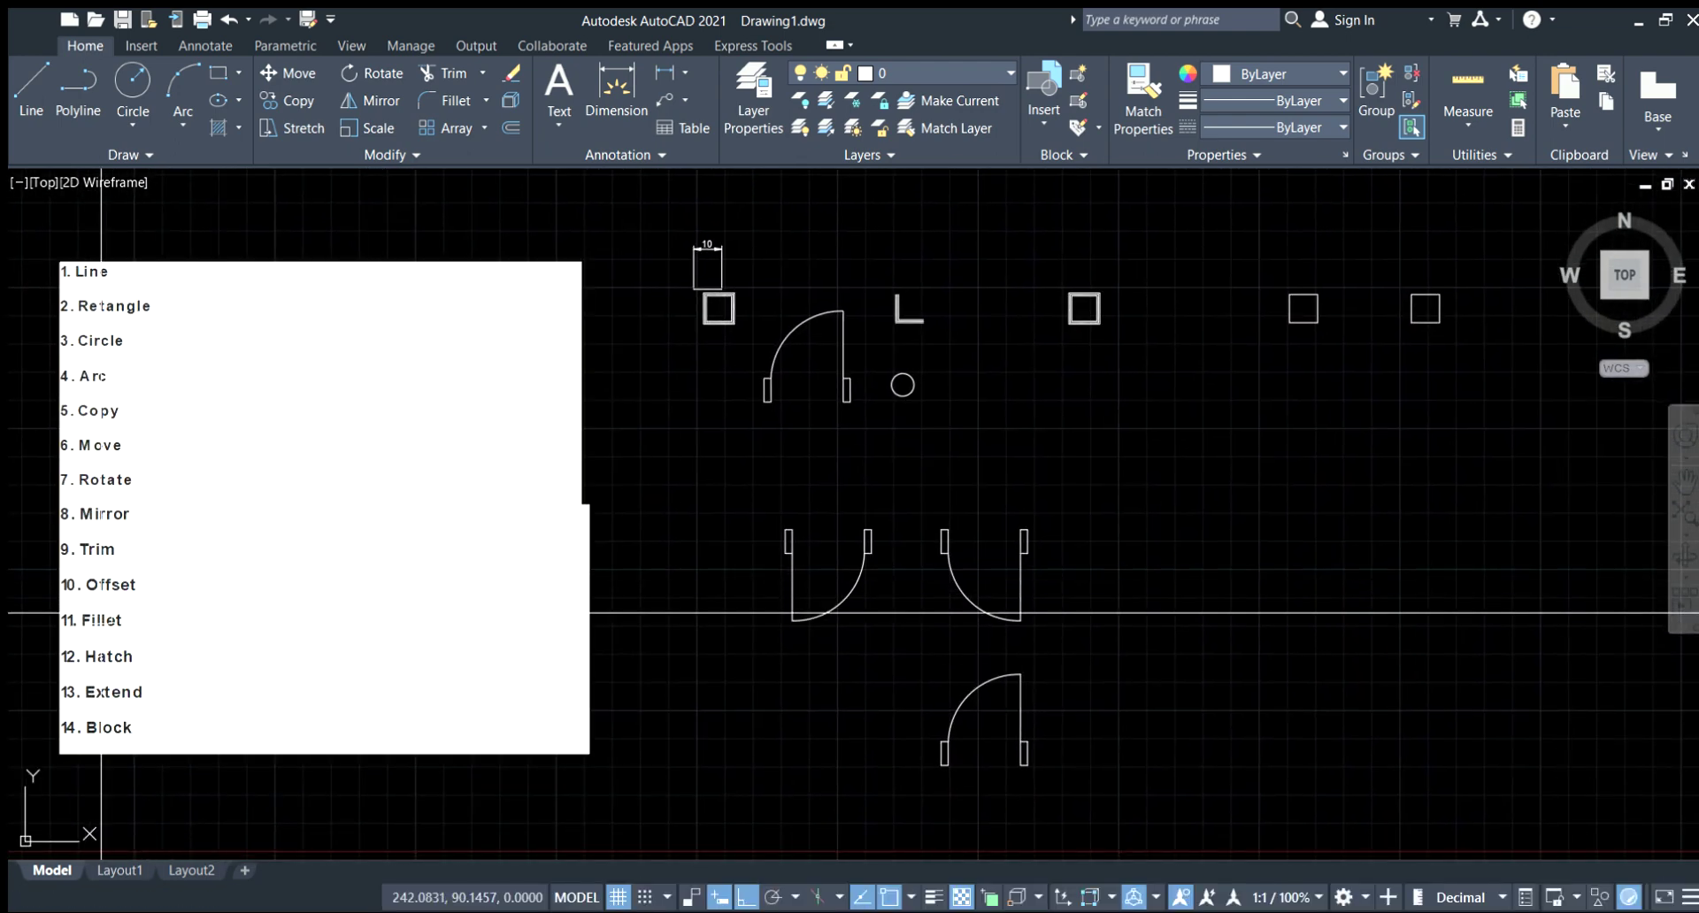
pyautogui.moveTo(116, 620); pyautogui.dragTo(93, 620, button='middle')
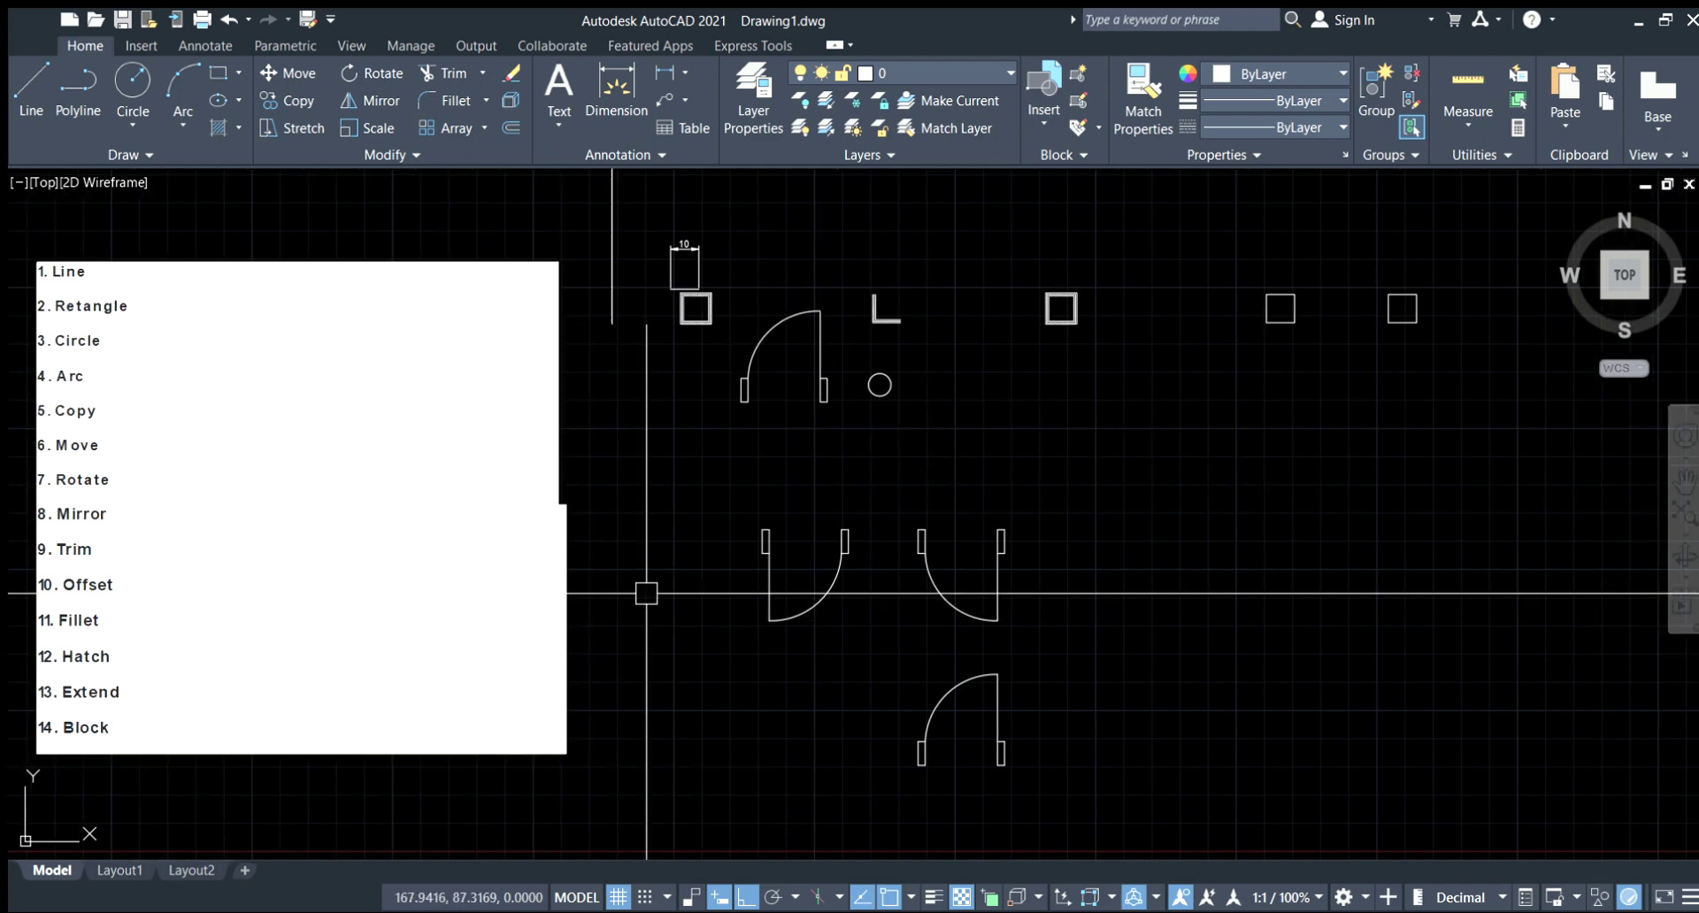
pyautogui.click(1120, 552)
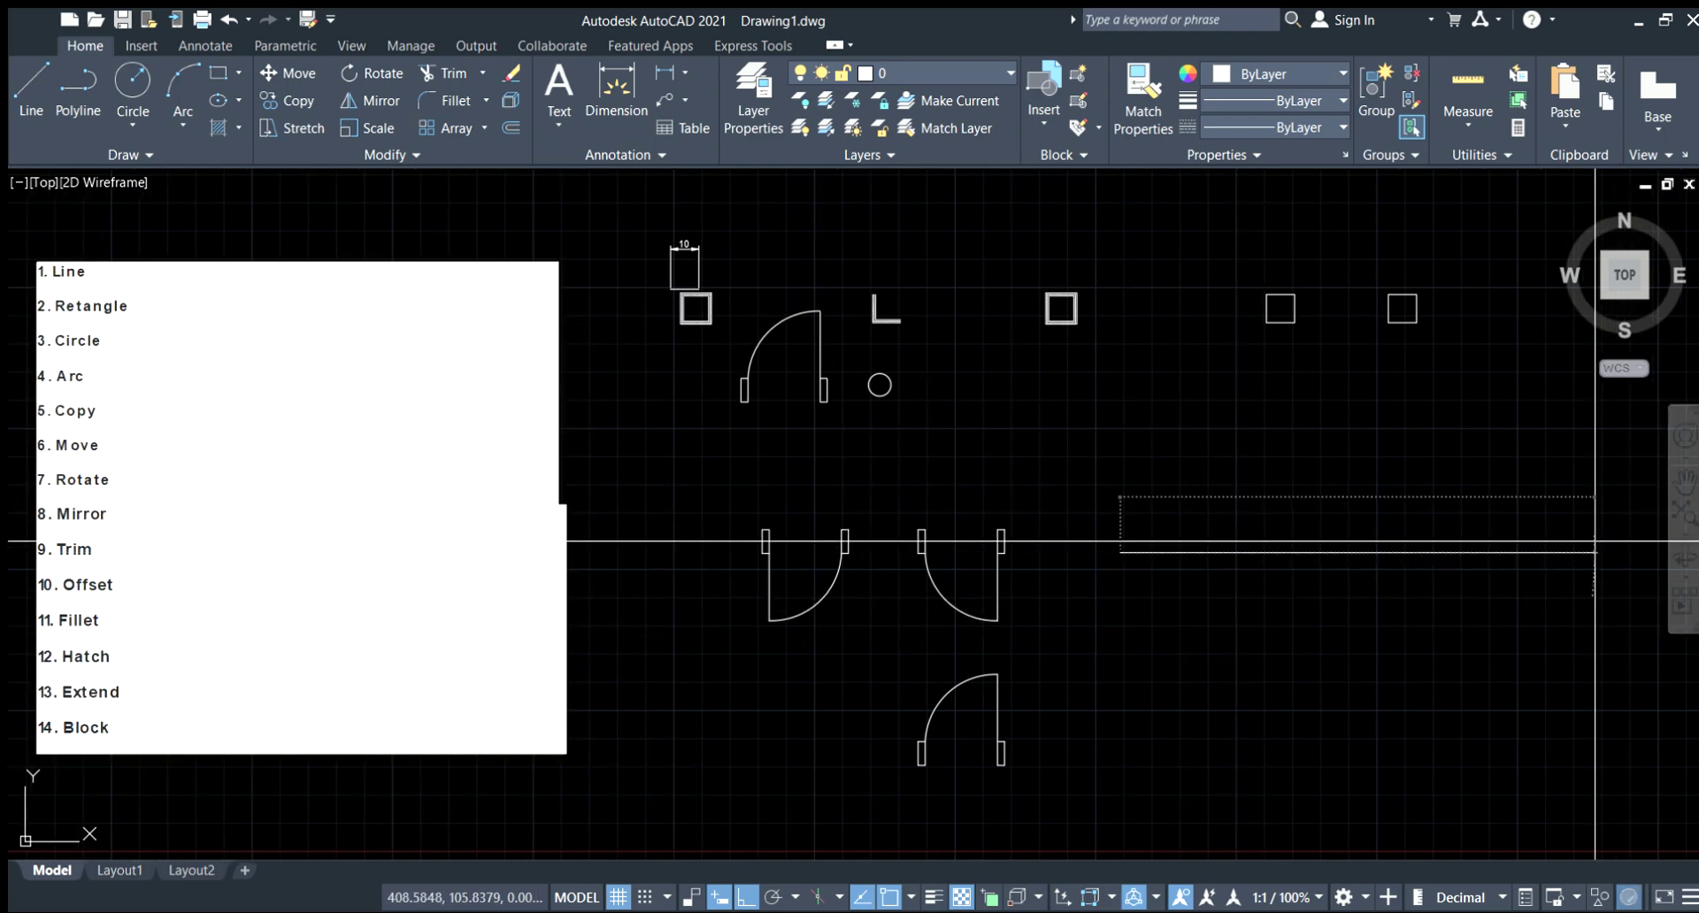
pyautogui.scroll(-2, 844, 575)
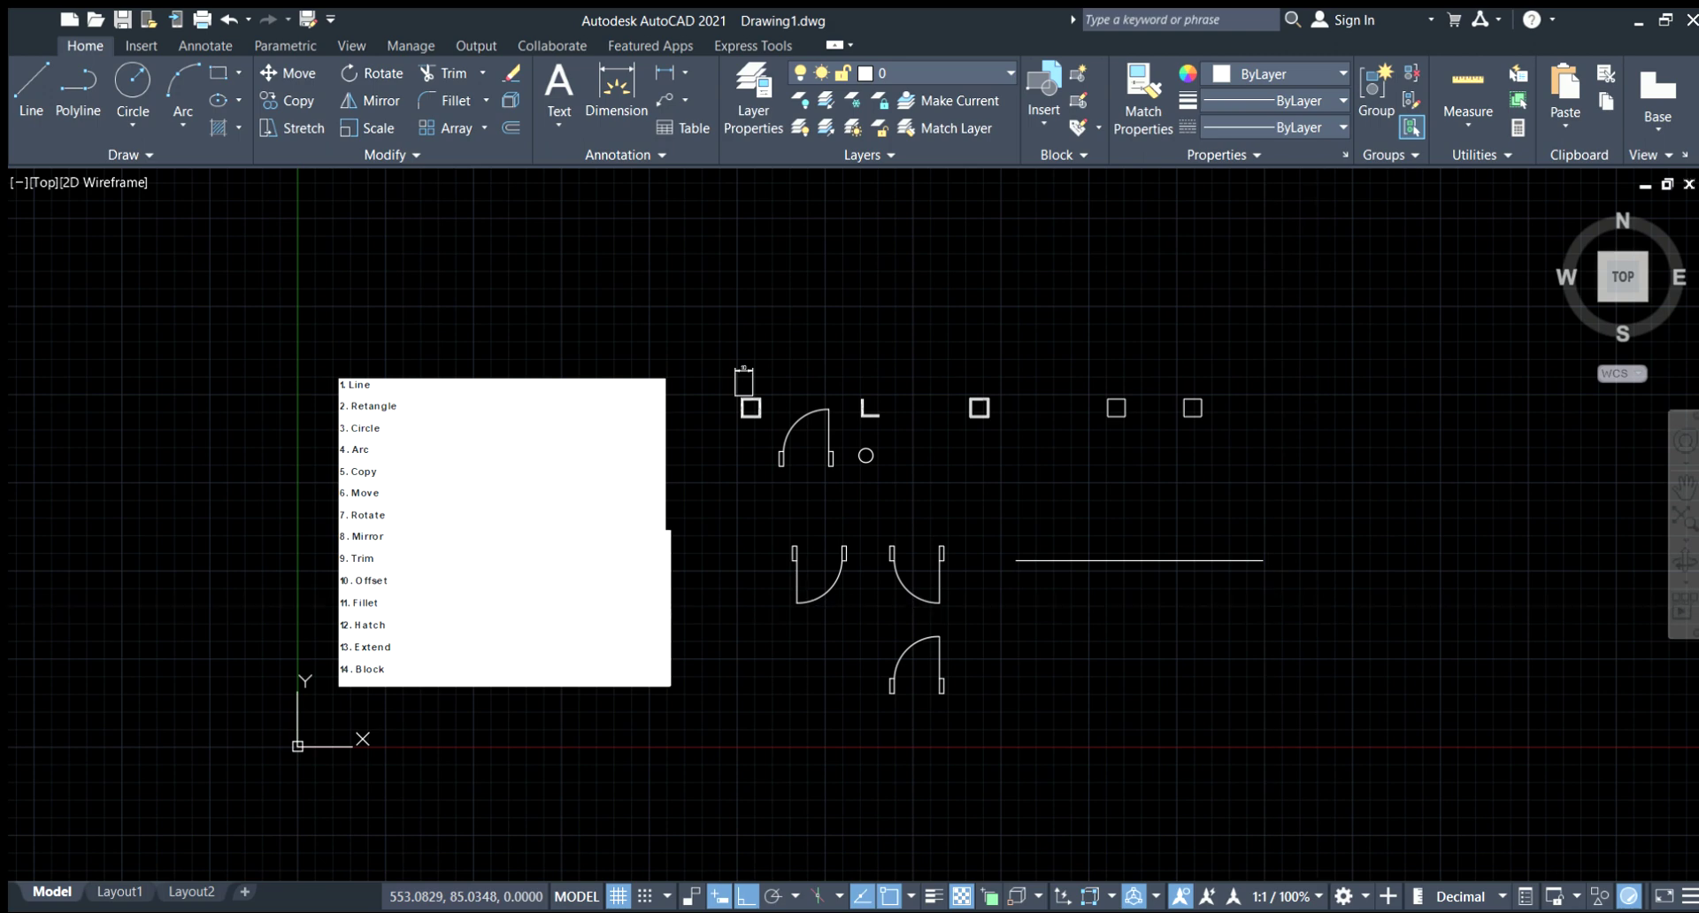
pyautogui.click(1325, 585)
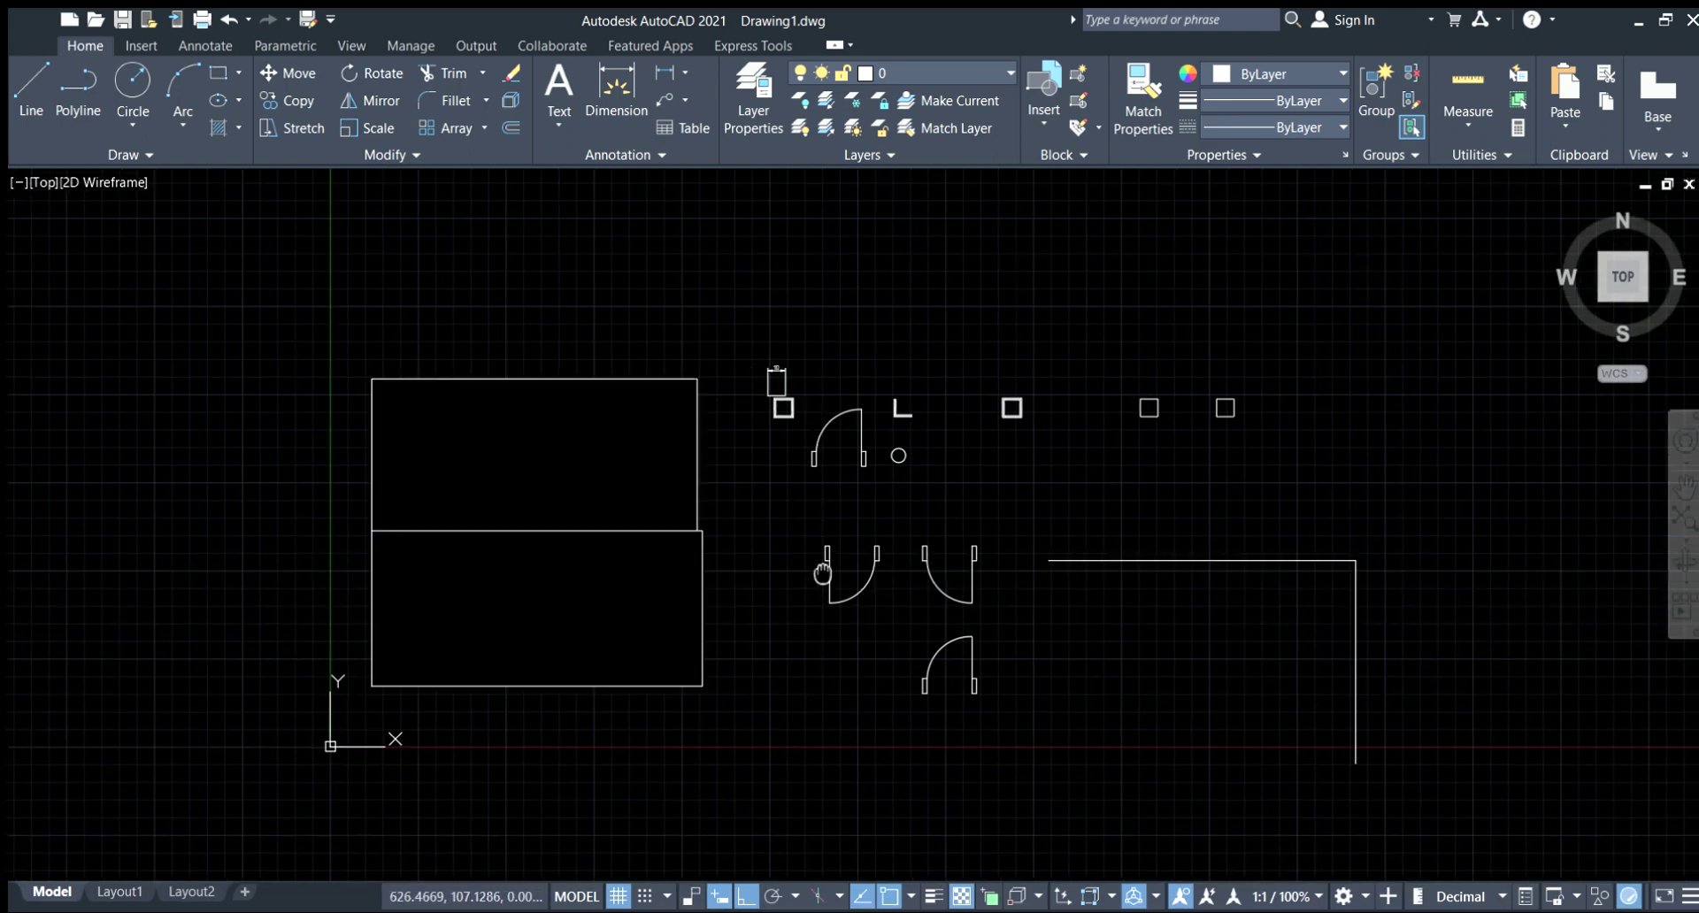
pyautogui.click(1296, 547)
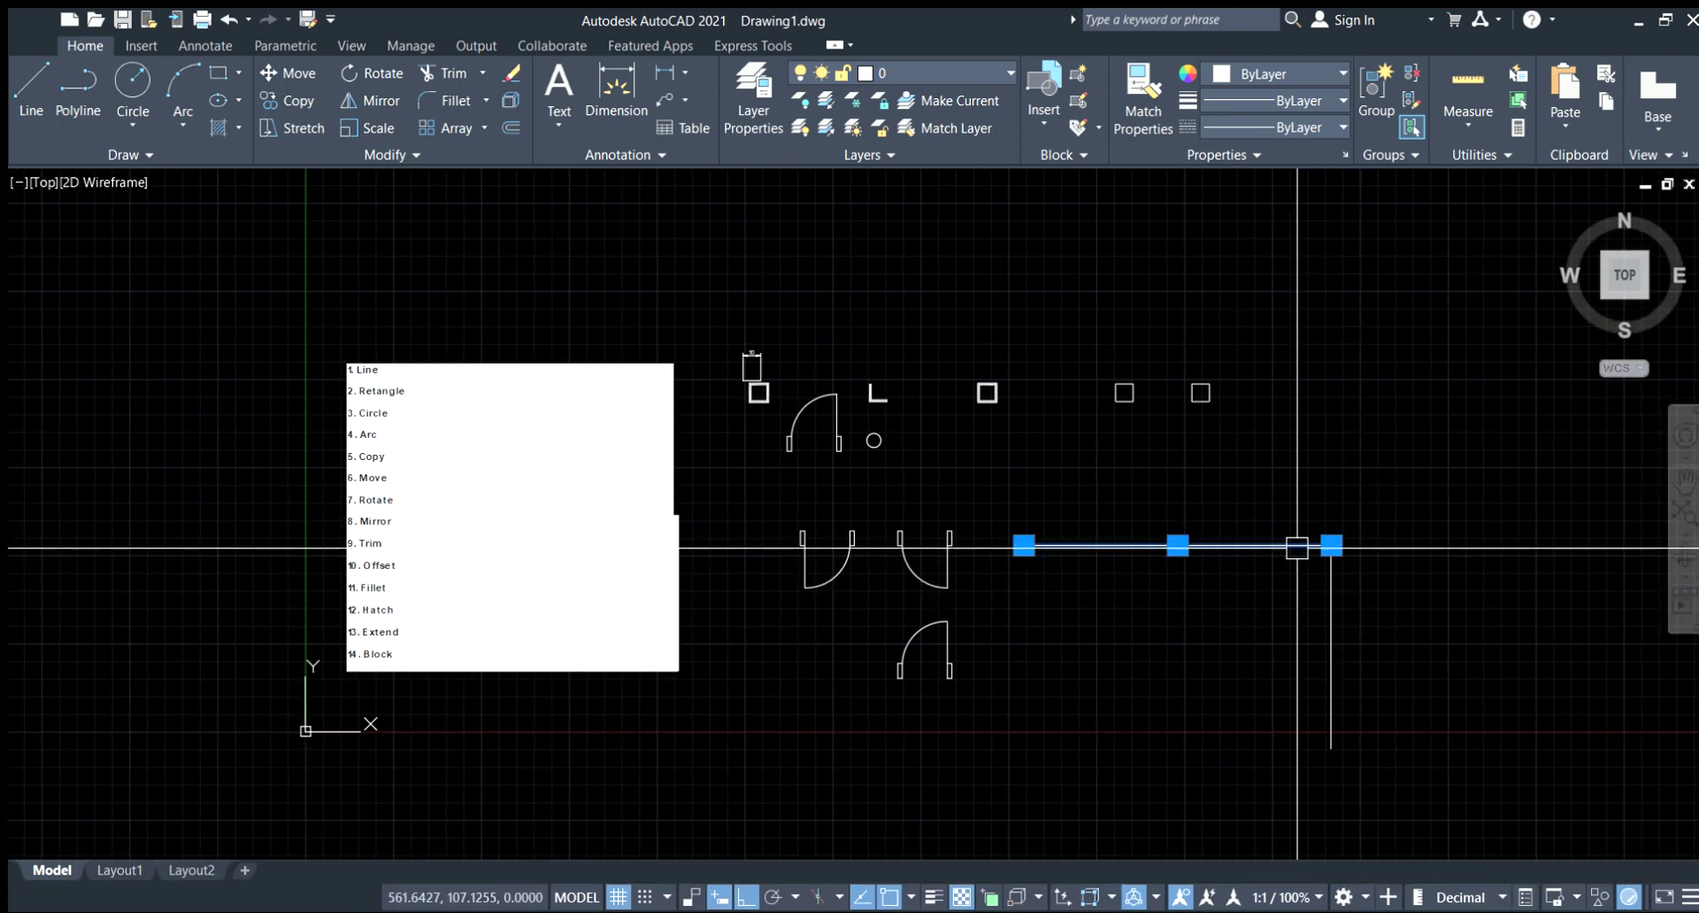
pyautogui.press('Escape')
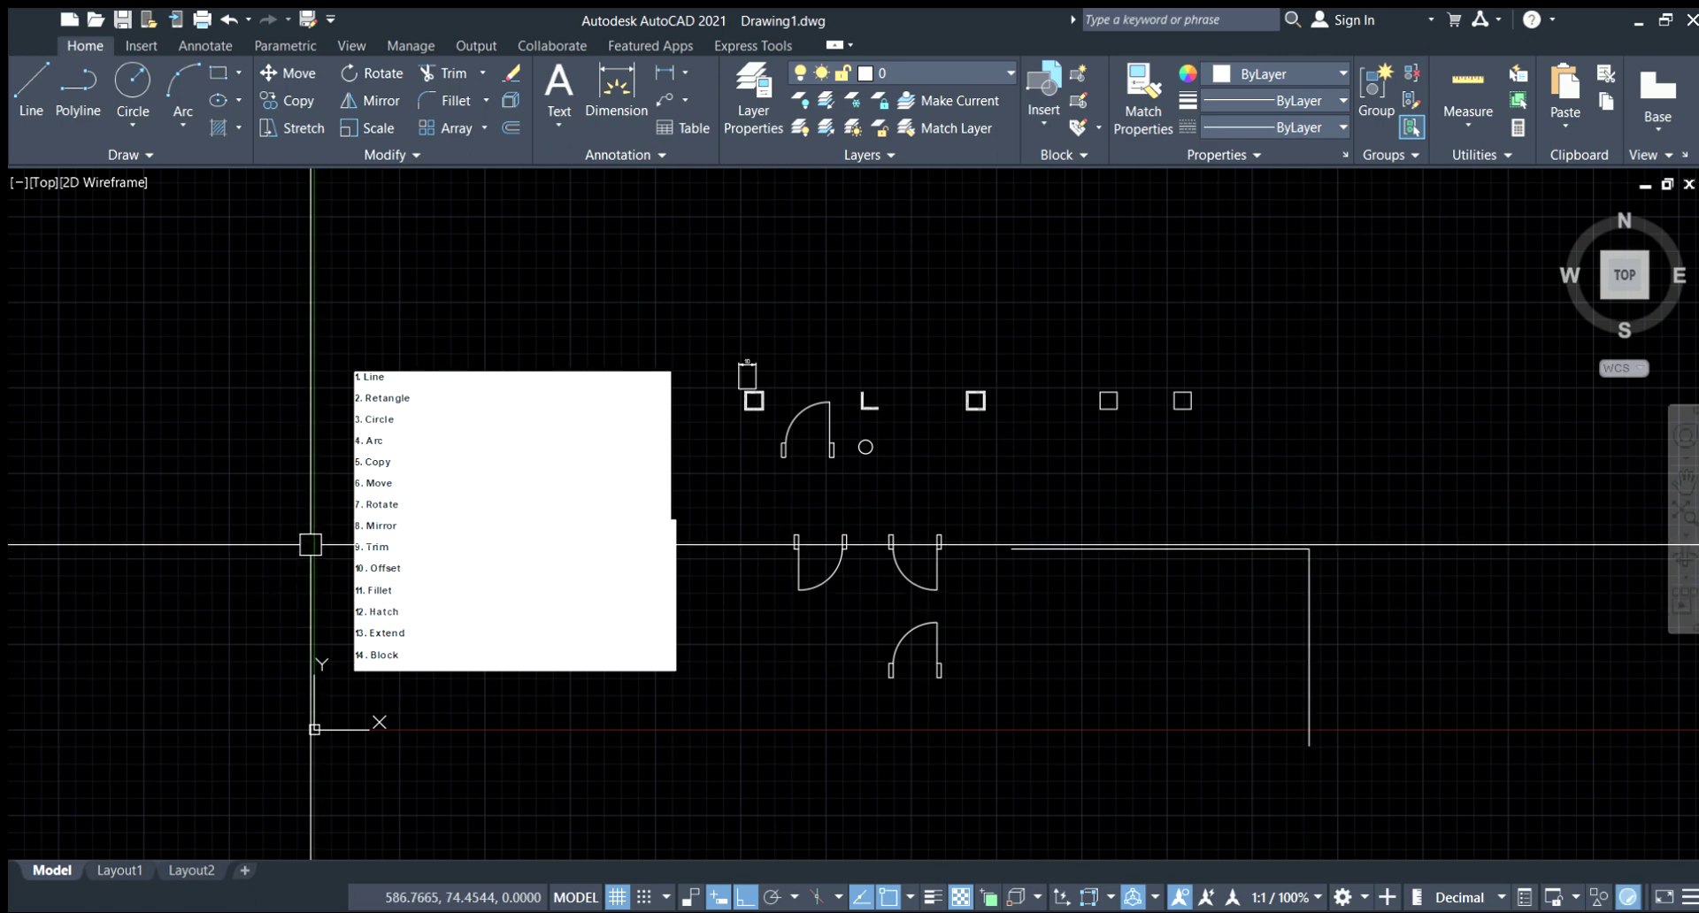
pyautogui.scroll(2, 312, 546)
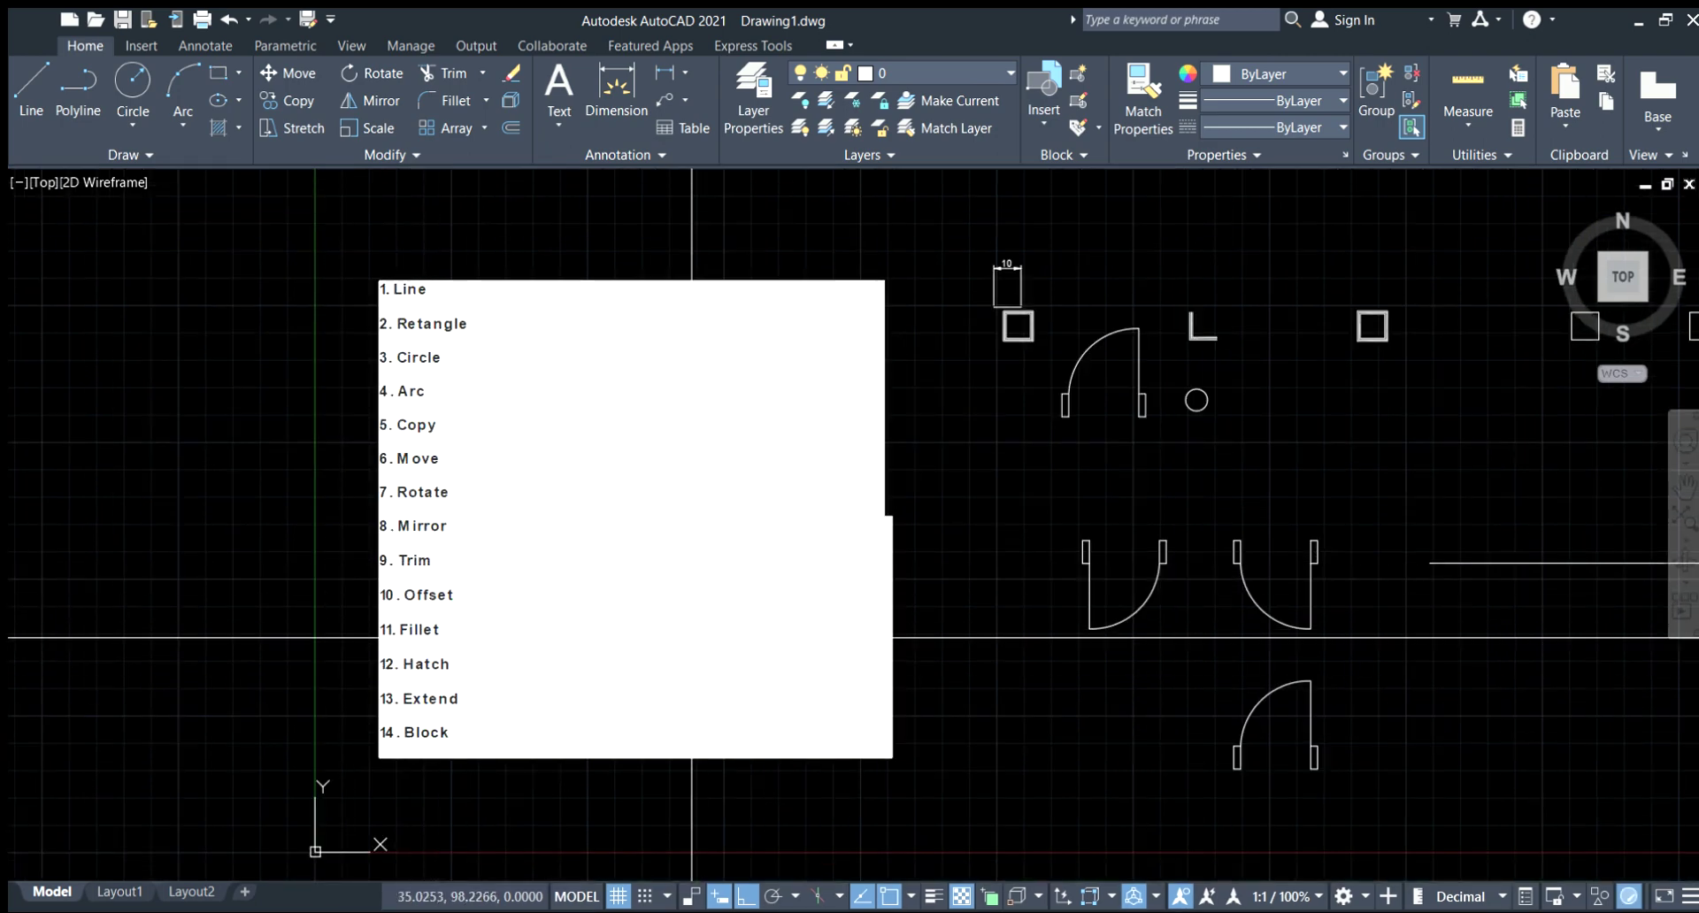
pyautogui.moveTo(642, 635); pyautogui.dragTo(266, 603, button='middle')
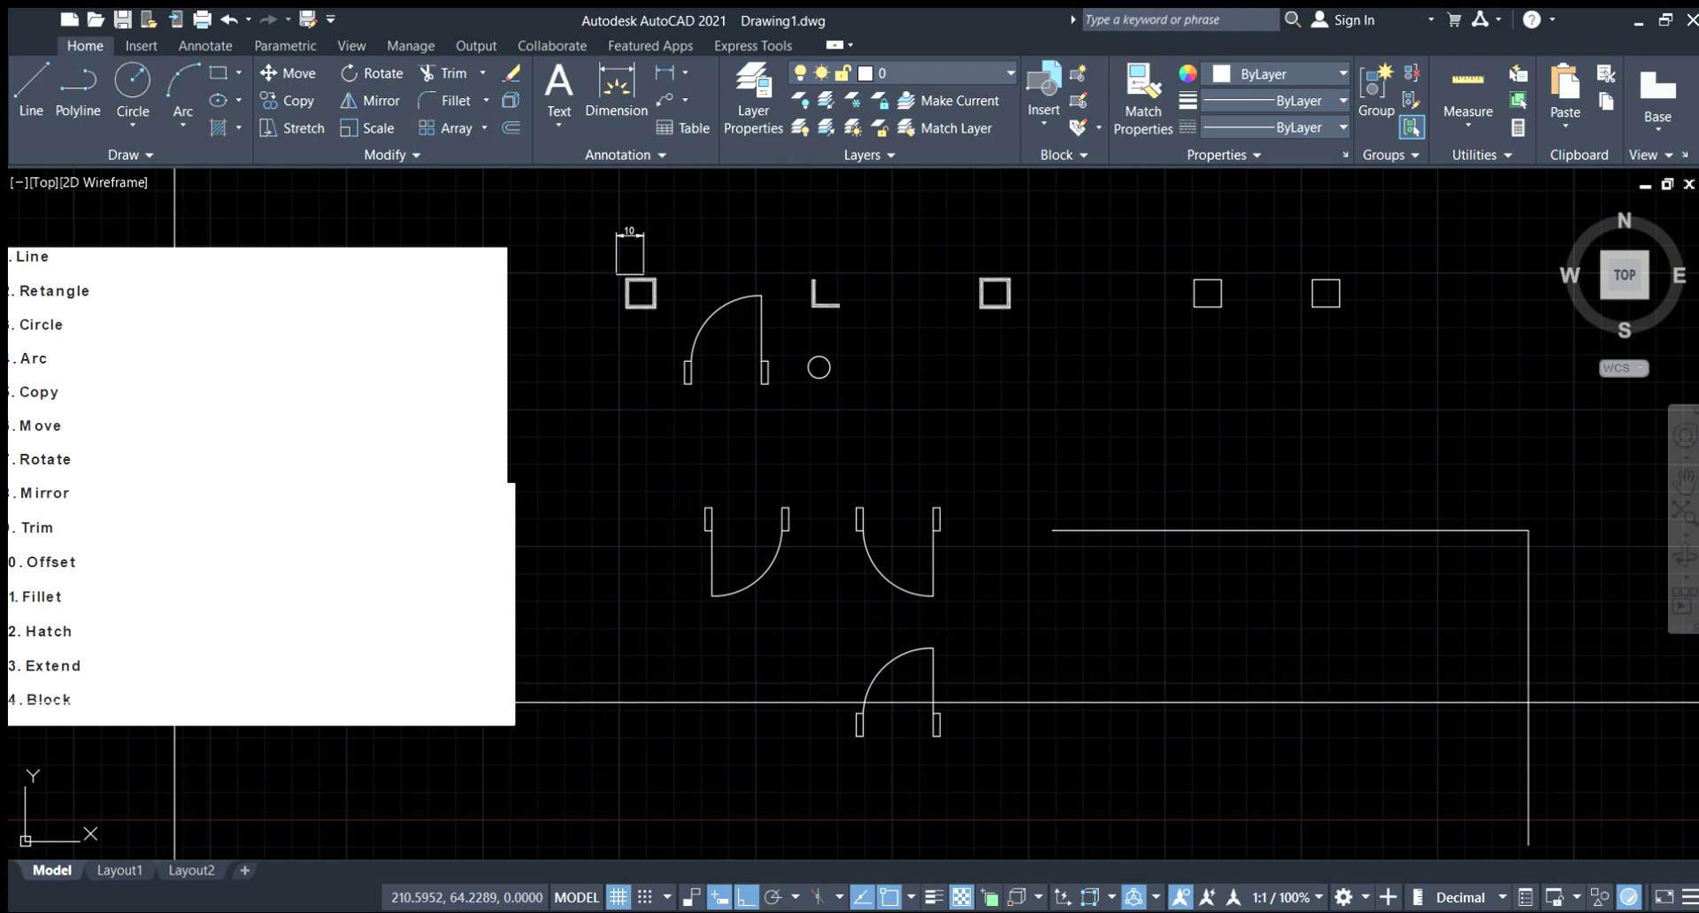
pyautogui.moveTo(44, 663); pyautogui.dragTo(451, 654, button='middle')
pyautogui.scroll(2, 451, 655)
pyautogui.scroll(-6, 982, 595)
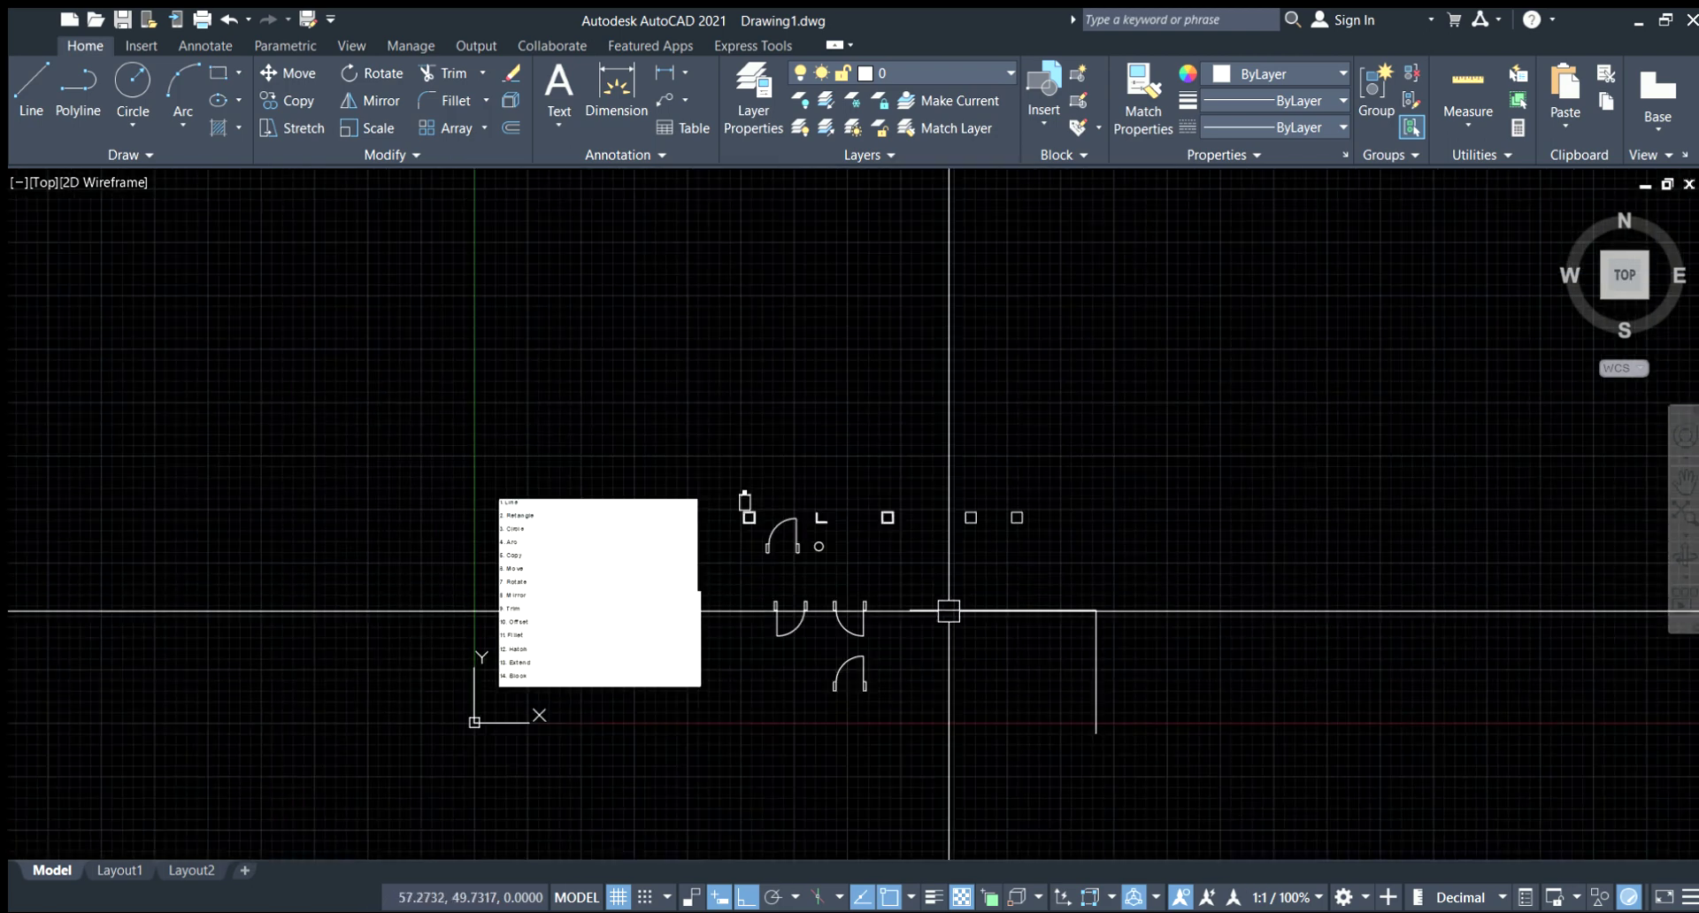
pyautogui.scroll(3, 946, 548)
pyautogui.scroll(2, 762, 528)
pyautogui.scroll(4, 1004, 429)
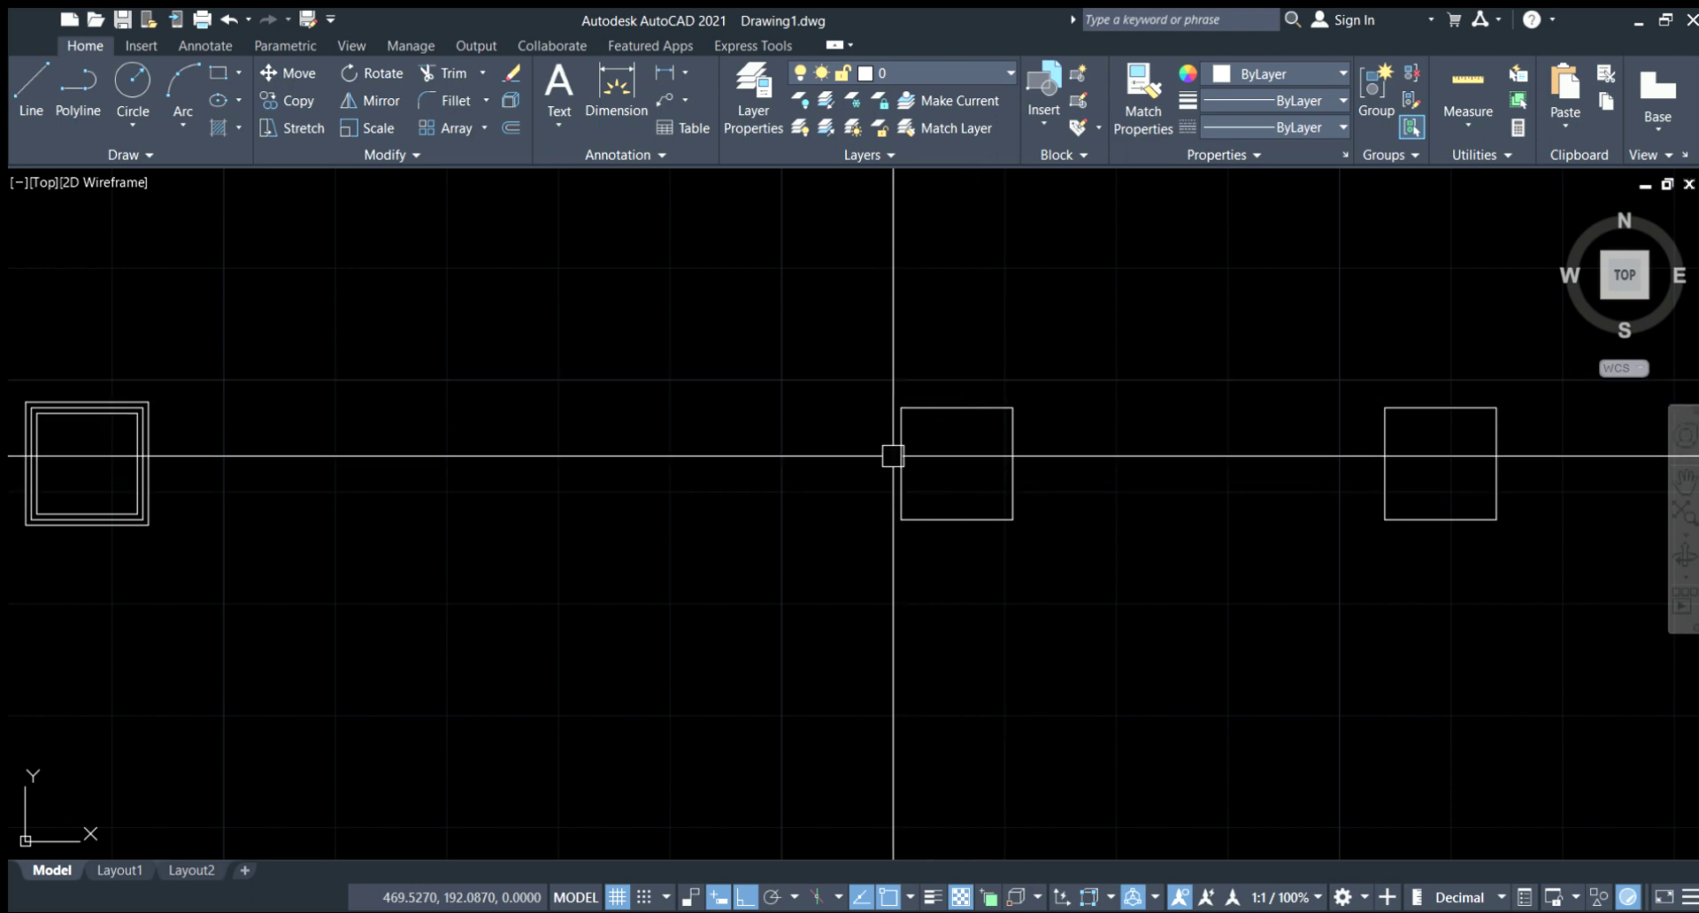
pyautogui.moveTo(891, 455); pyautogui.dragTo(698, 512, button='middle')
pyautogui.scroll(2, 752, 460)
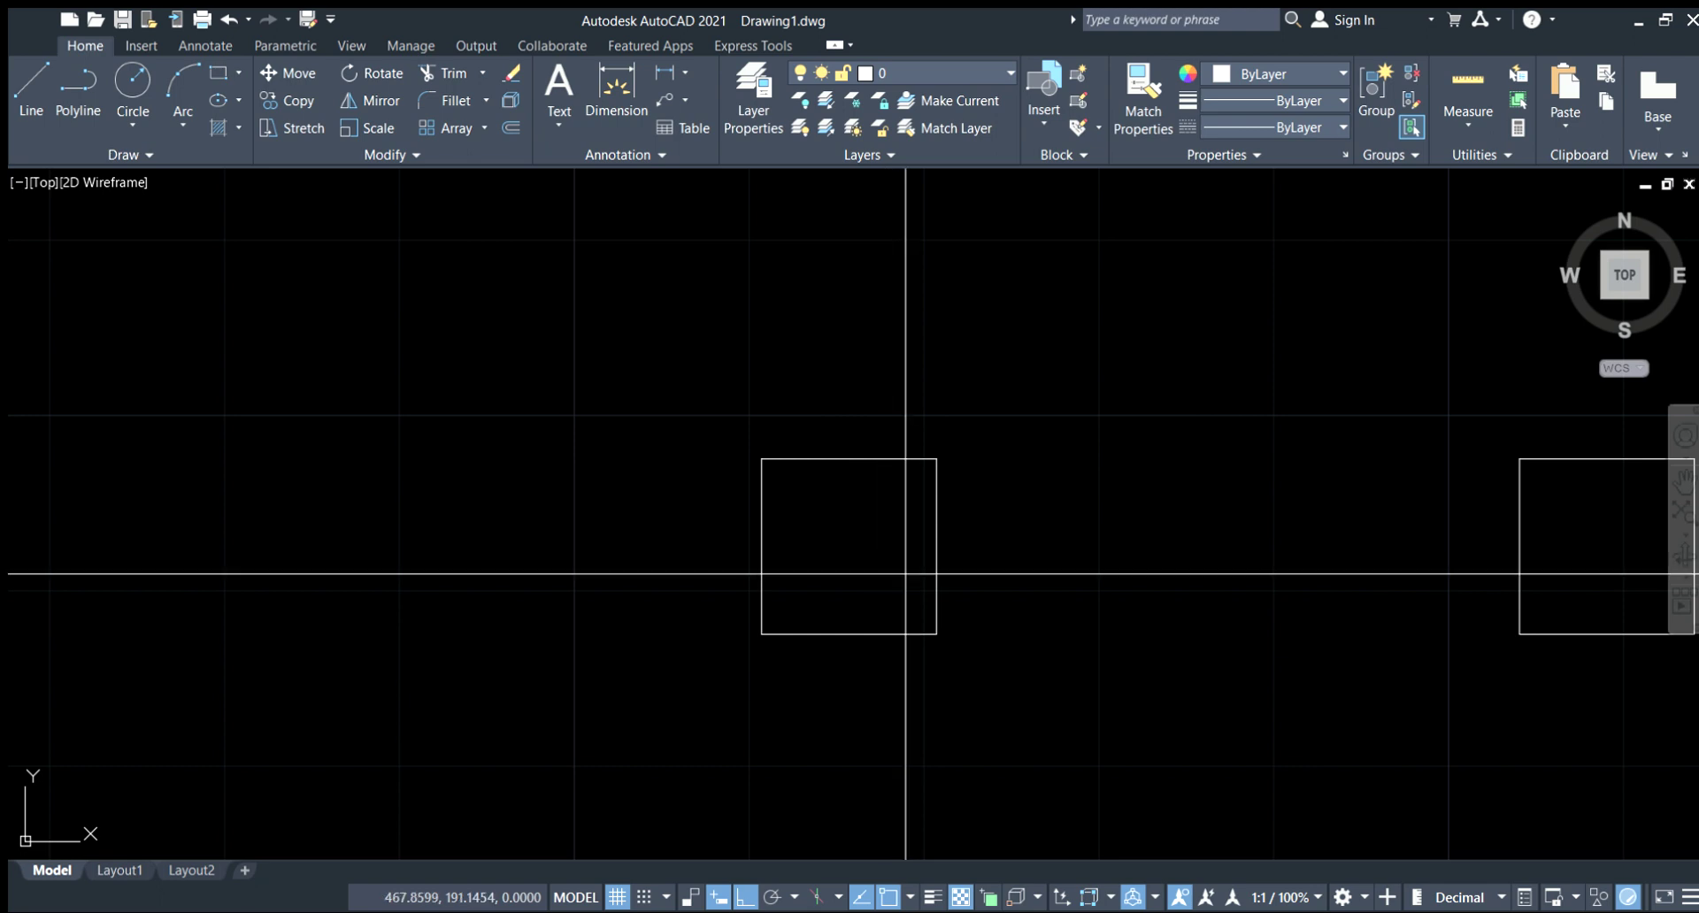
# Fill the inside of one small square with the SOLID hatch pattern.
pyautogui.write('h')
pyautogui.press('Return')
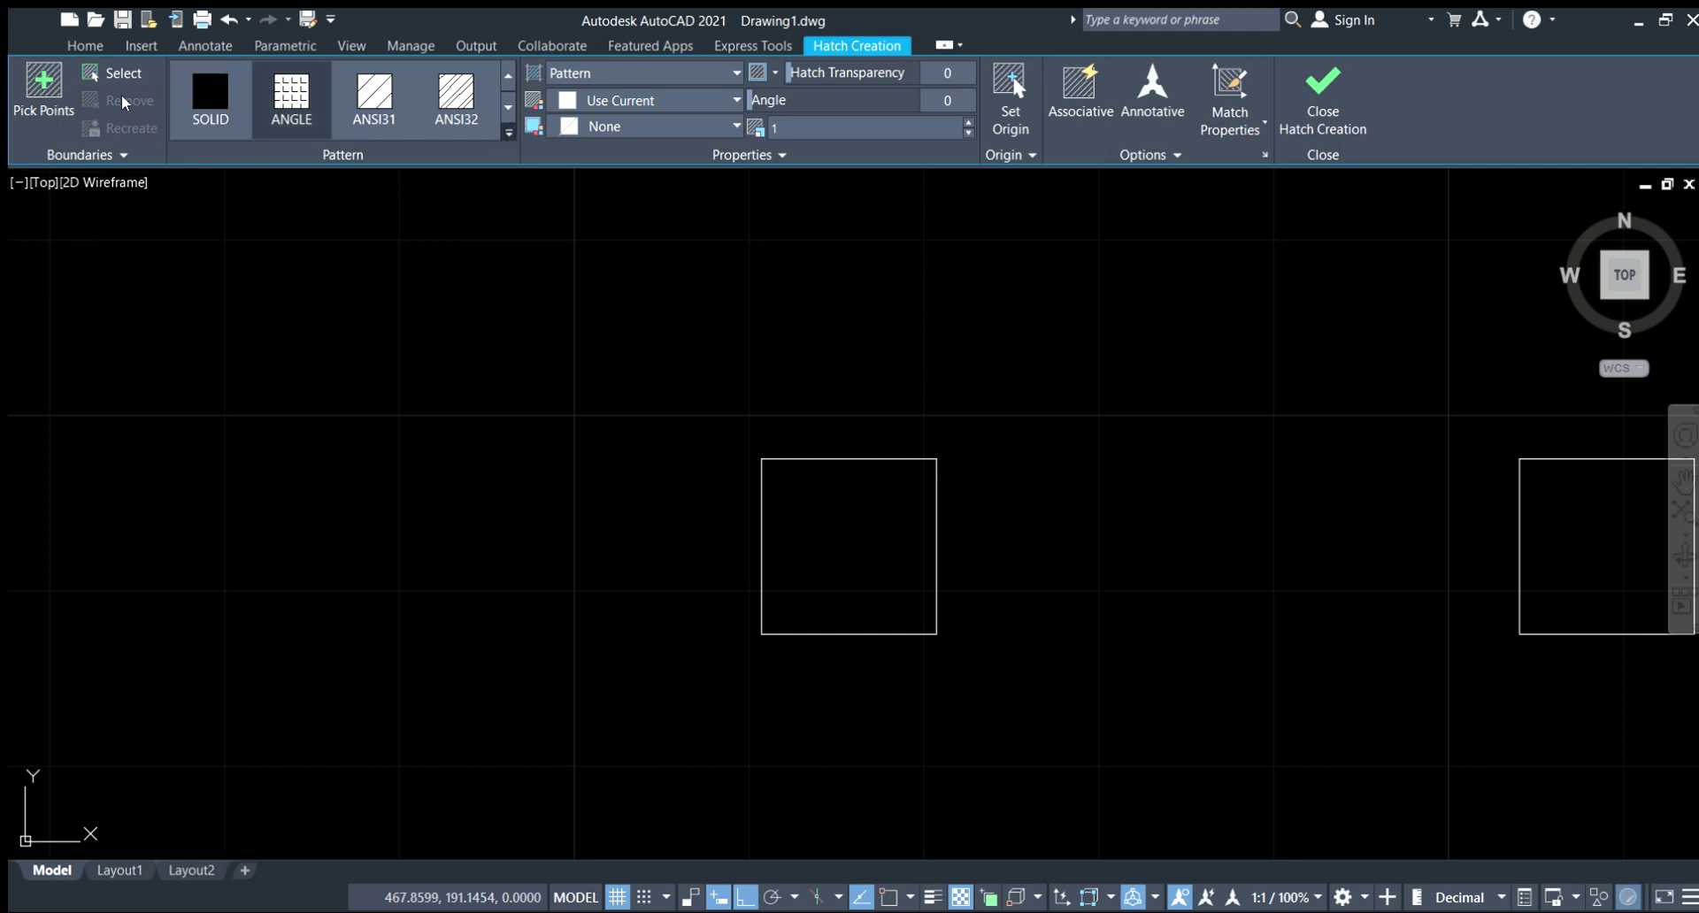
pyautogui.click(37, 102)
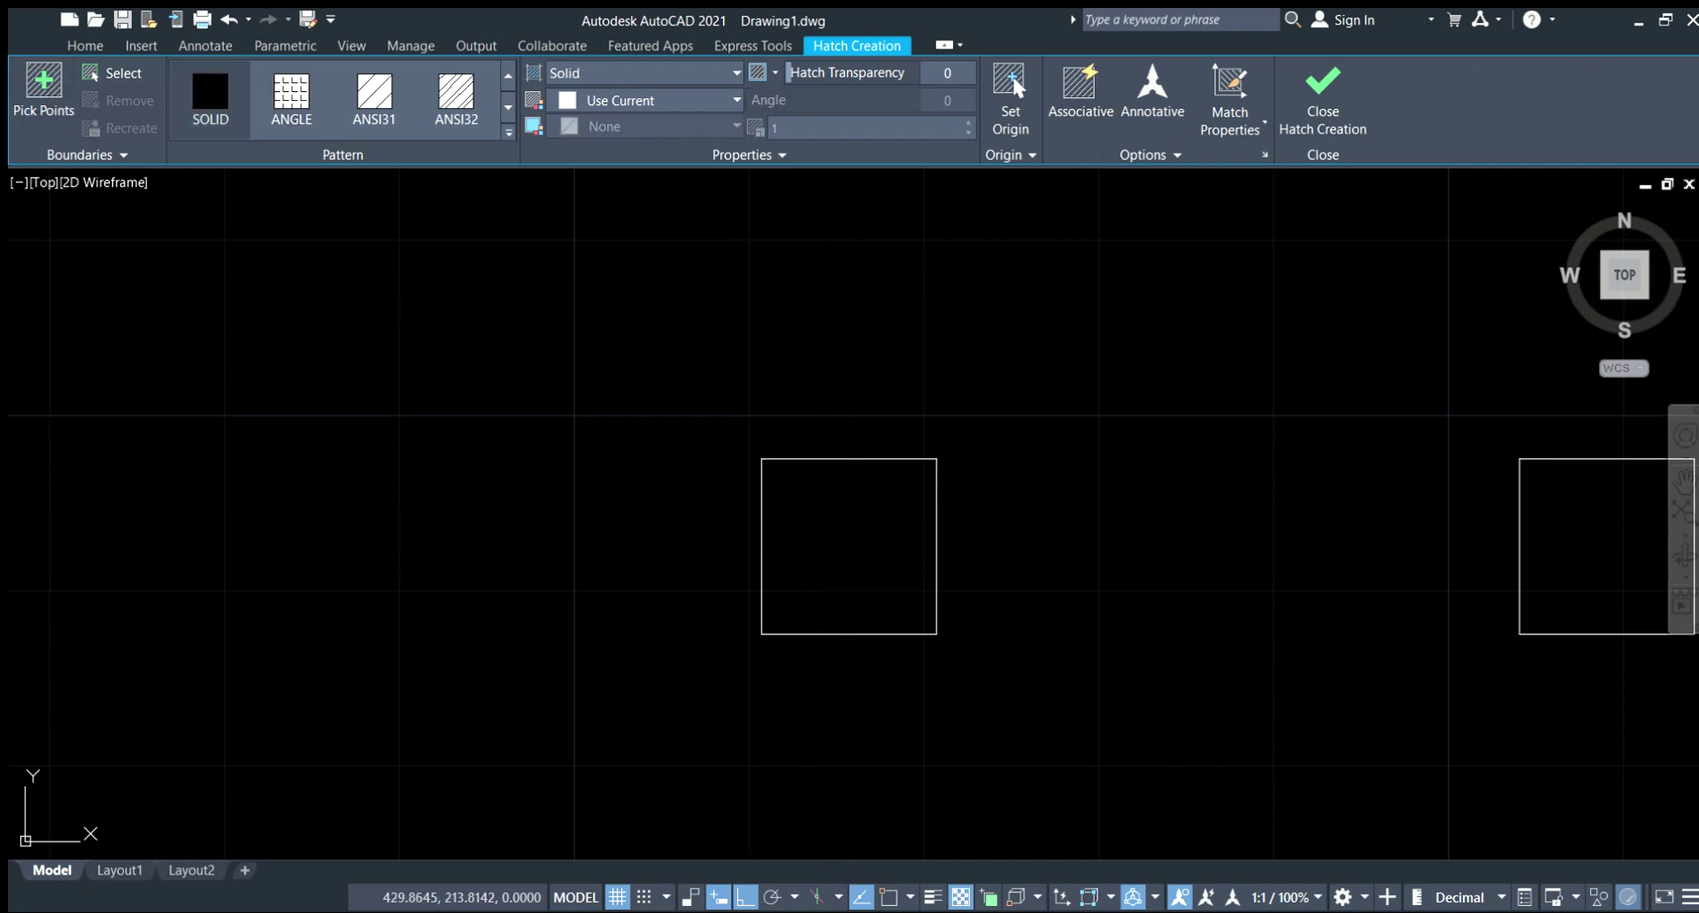
pyautogui.click(824, 537)
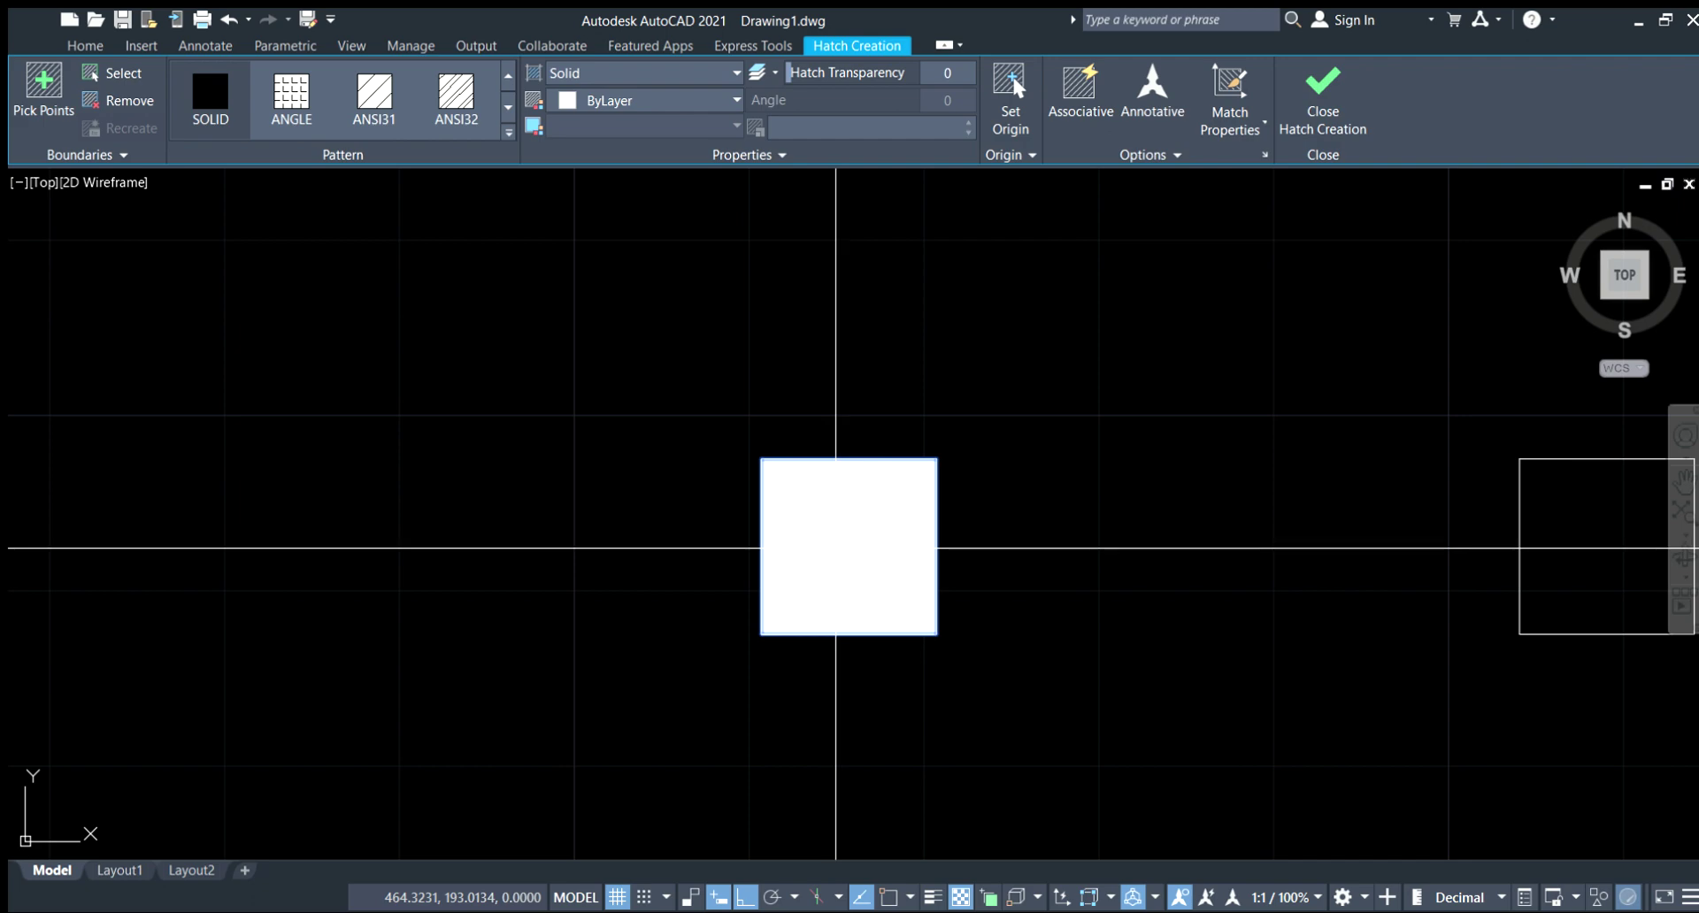
pyautogui.press('Return')
pyautogui.scroll(-5, 1263, 523)
pyautogui.moveTo(1263, 523)
pyautogui.mouseDown(button='middle')
pyautogui.moveTo(617, 708)
pyautogui.moveTo(555, 706)
pyautogui.mouseUp(button='middle')
pyautogui.scroll(2, 556, 706)
pyautogui.scroll(3, 429, 677)
pyautogui.moveTo(428, 677); pyautogui.dragTo(284, 673, button='middle')
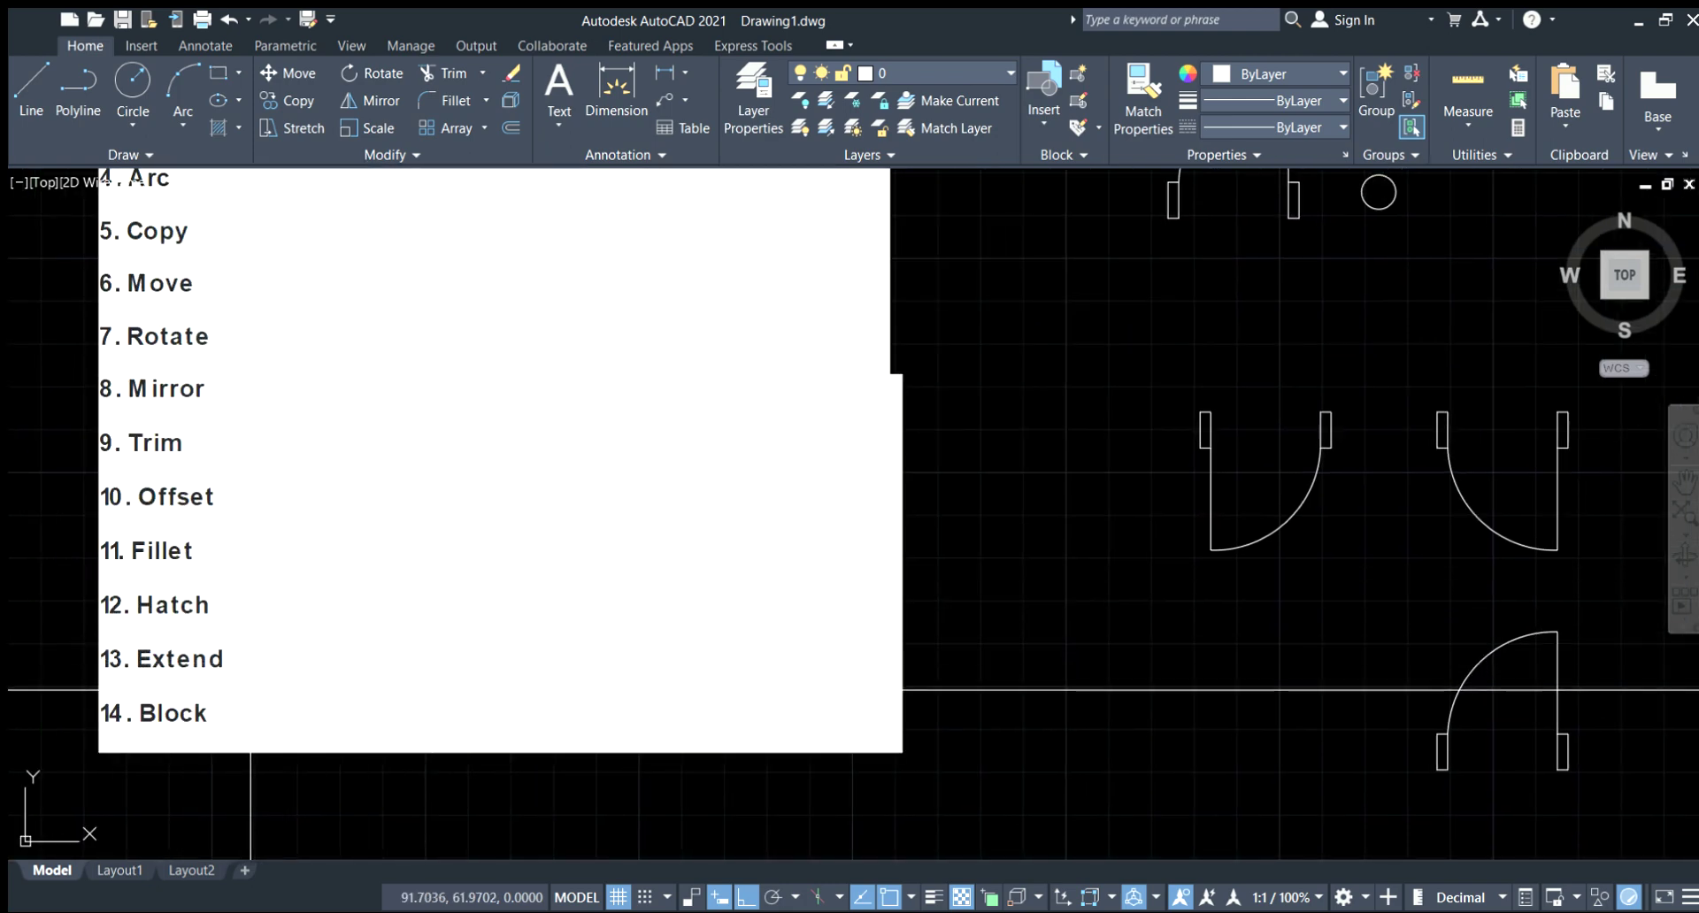
pyautogui.moveTo(249, 689); pyautogui.dragTo(212, 652, button='middle')
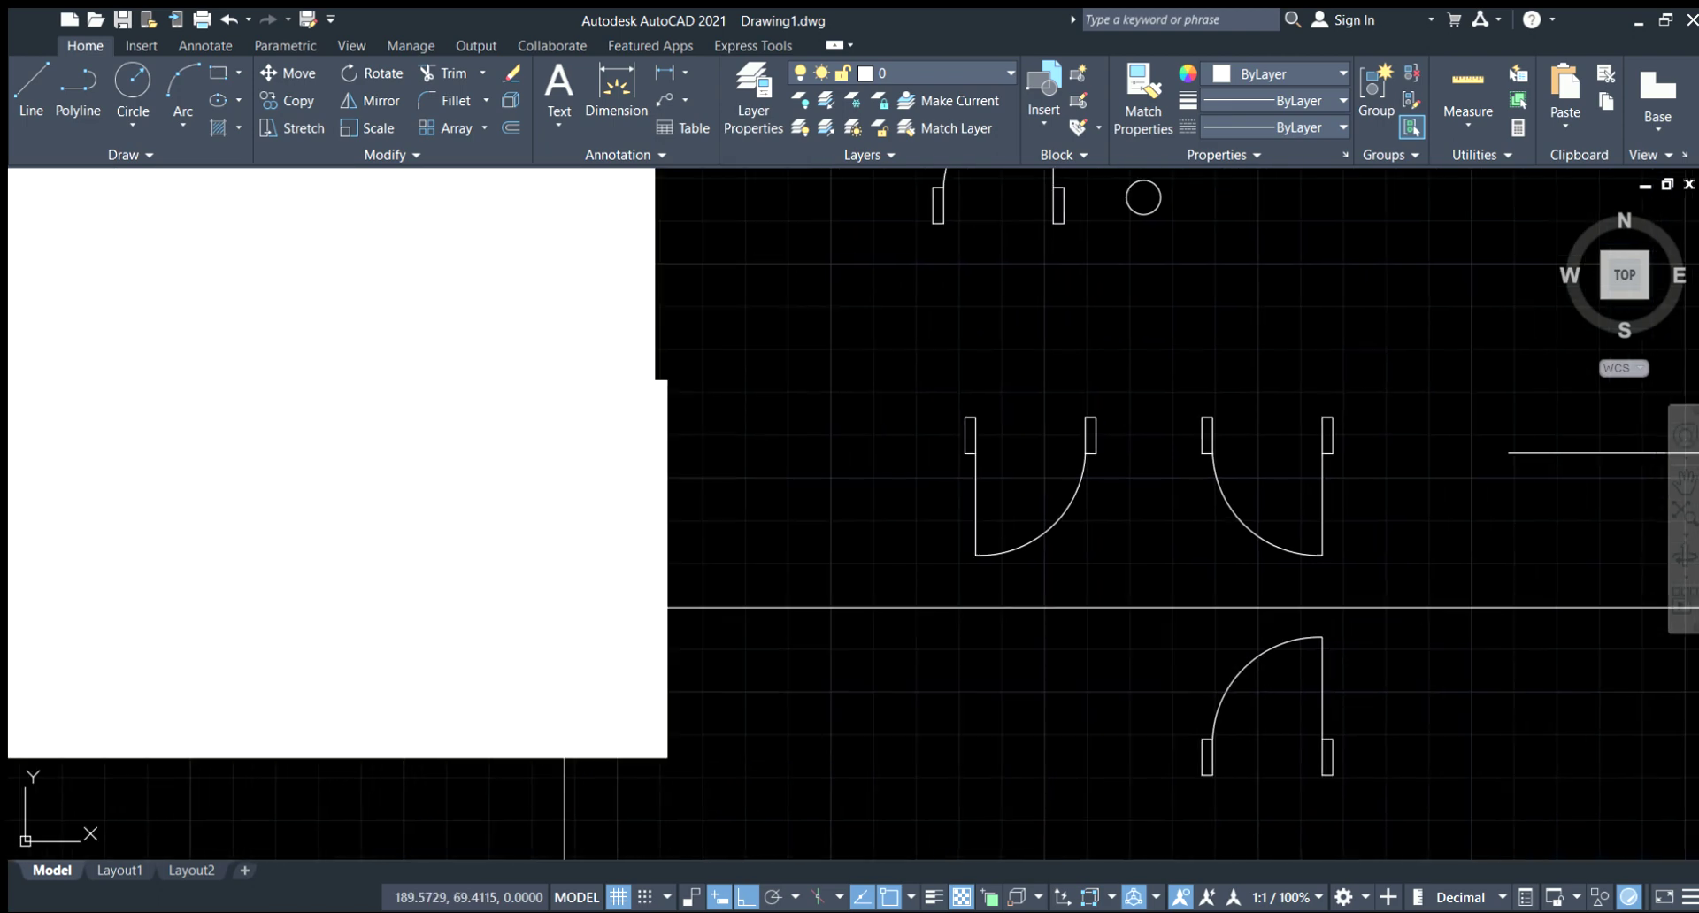
pyautogui.scroll(-5, 1184, 562)
pyautogui.moveTo(1184, 561); pyautogui.dragTo(898, 559, button='middle')
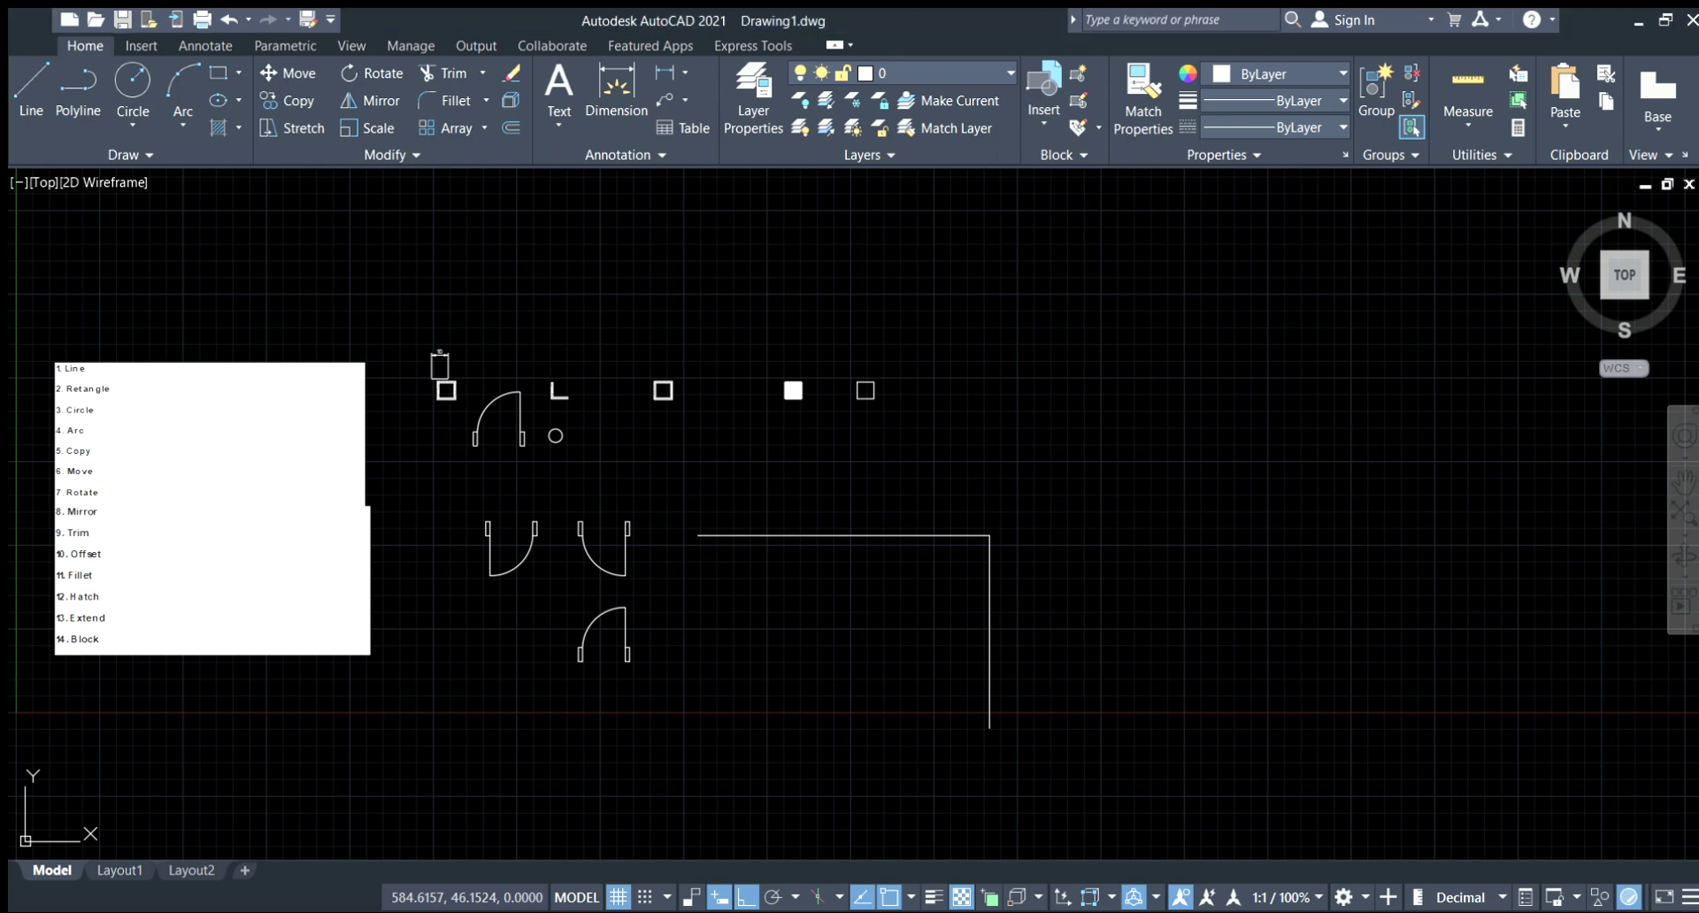
pyautogui.moveTo(899, 655)
pyautogui.mouseDown(button='middle')
pyautogui.moveTo(965, 630)
pyautogui.moveTo(921, 614)
pyautogui.mouseUp(button='middle')
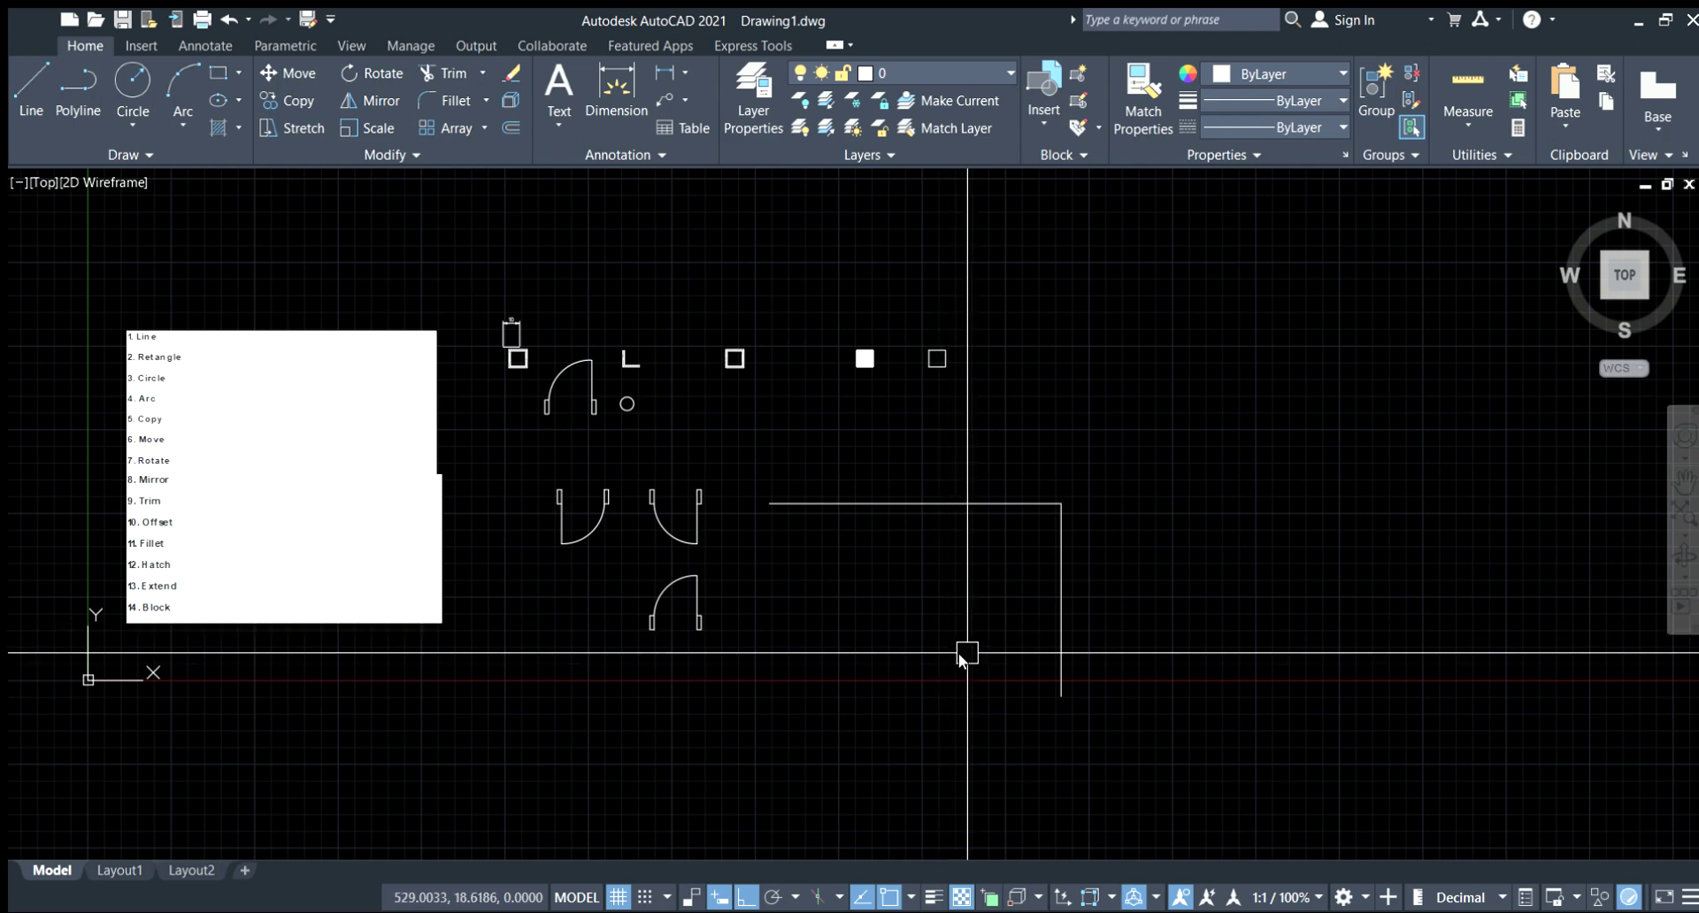
pyautogui.press('Return')
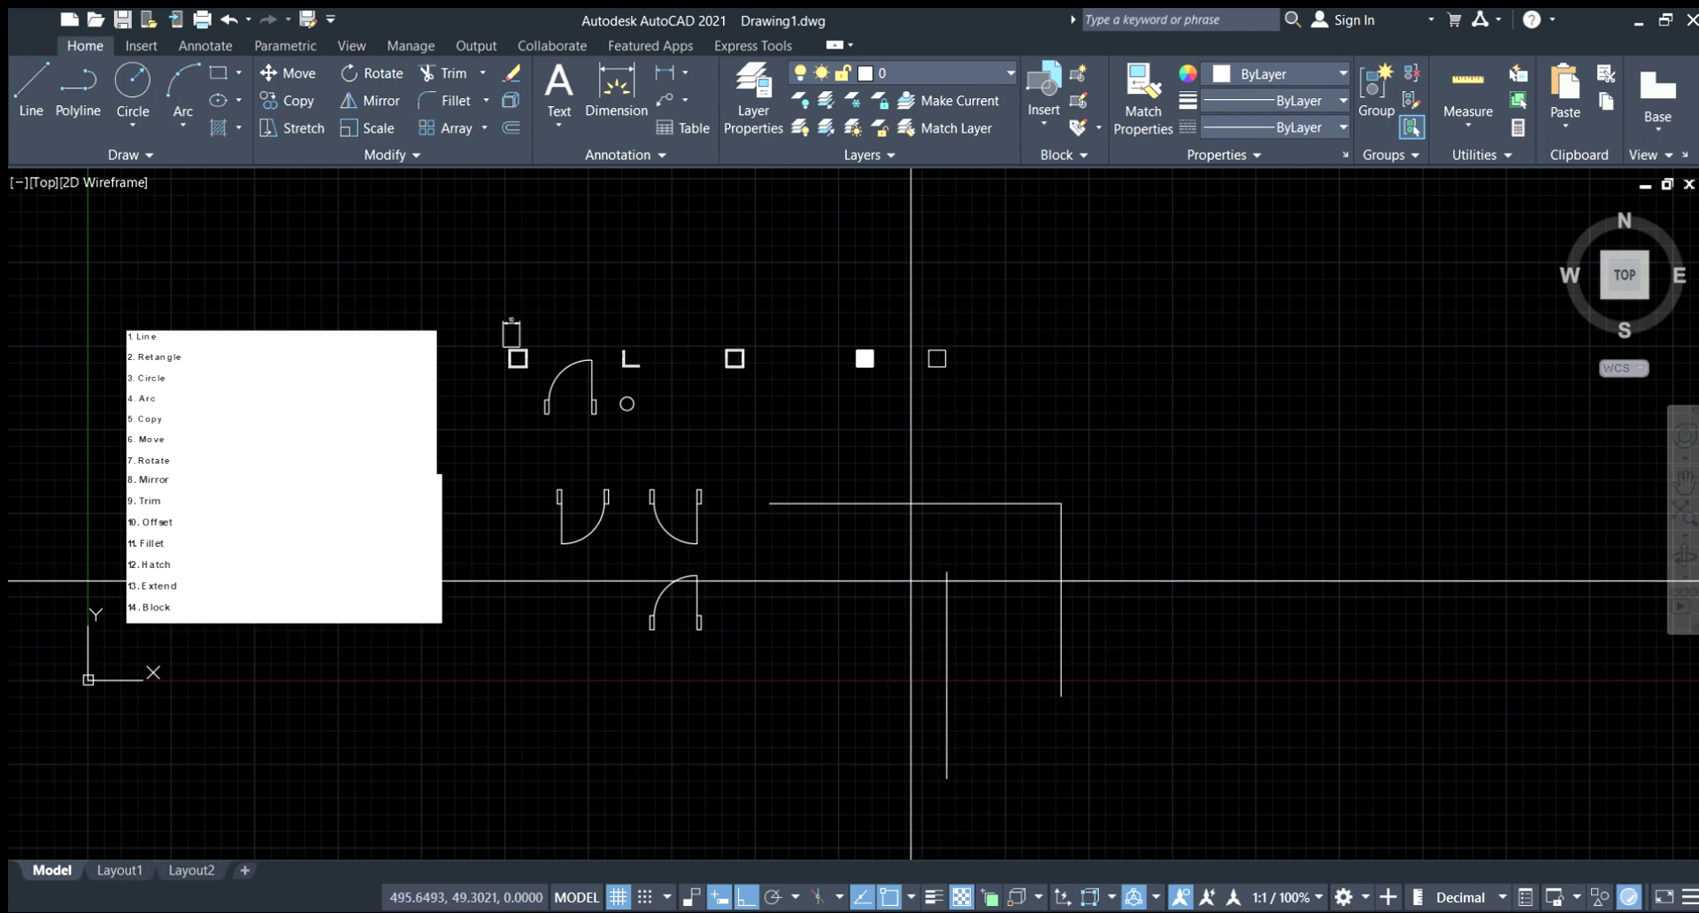
# Copy the pair of vertical lines to sit beside the originals.
pyautogui.press('Escape')
pyautogui.moveTo(986, 690); pyautogui.dragTo(858, 705)
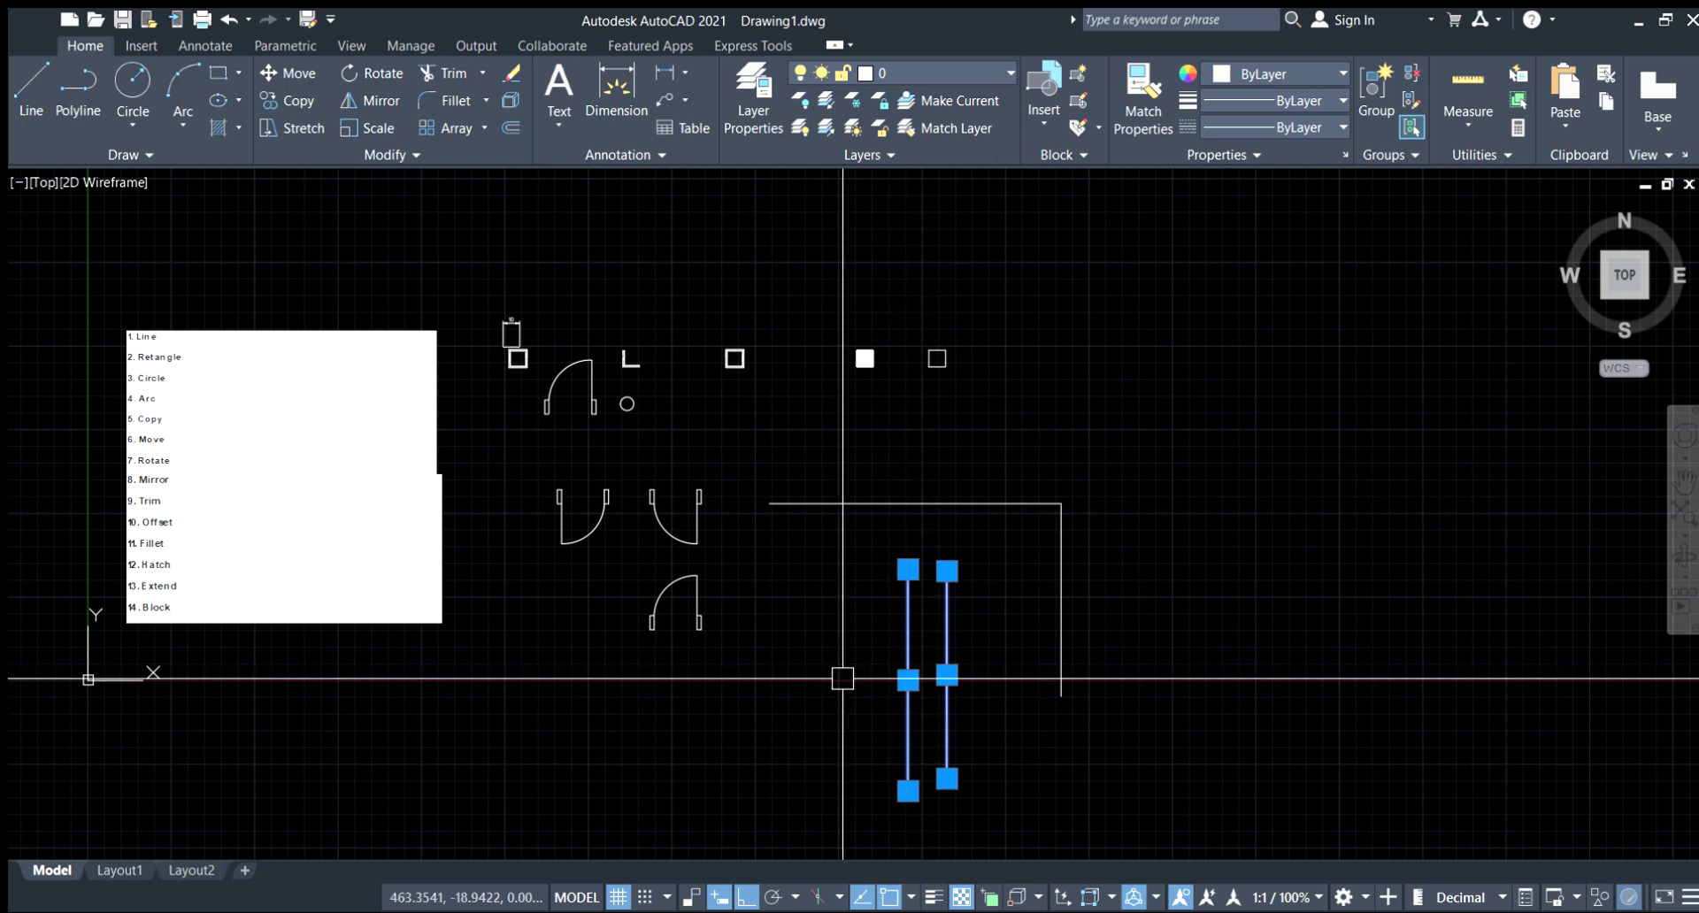
pyautogui.write('co')
pyautogui.press('Return')
pyautogui.click(947, 573)
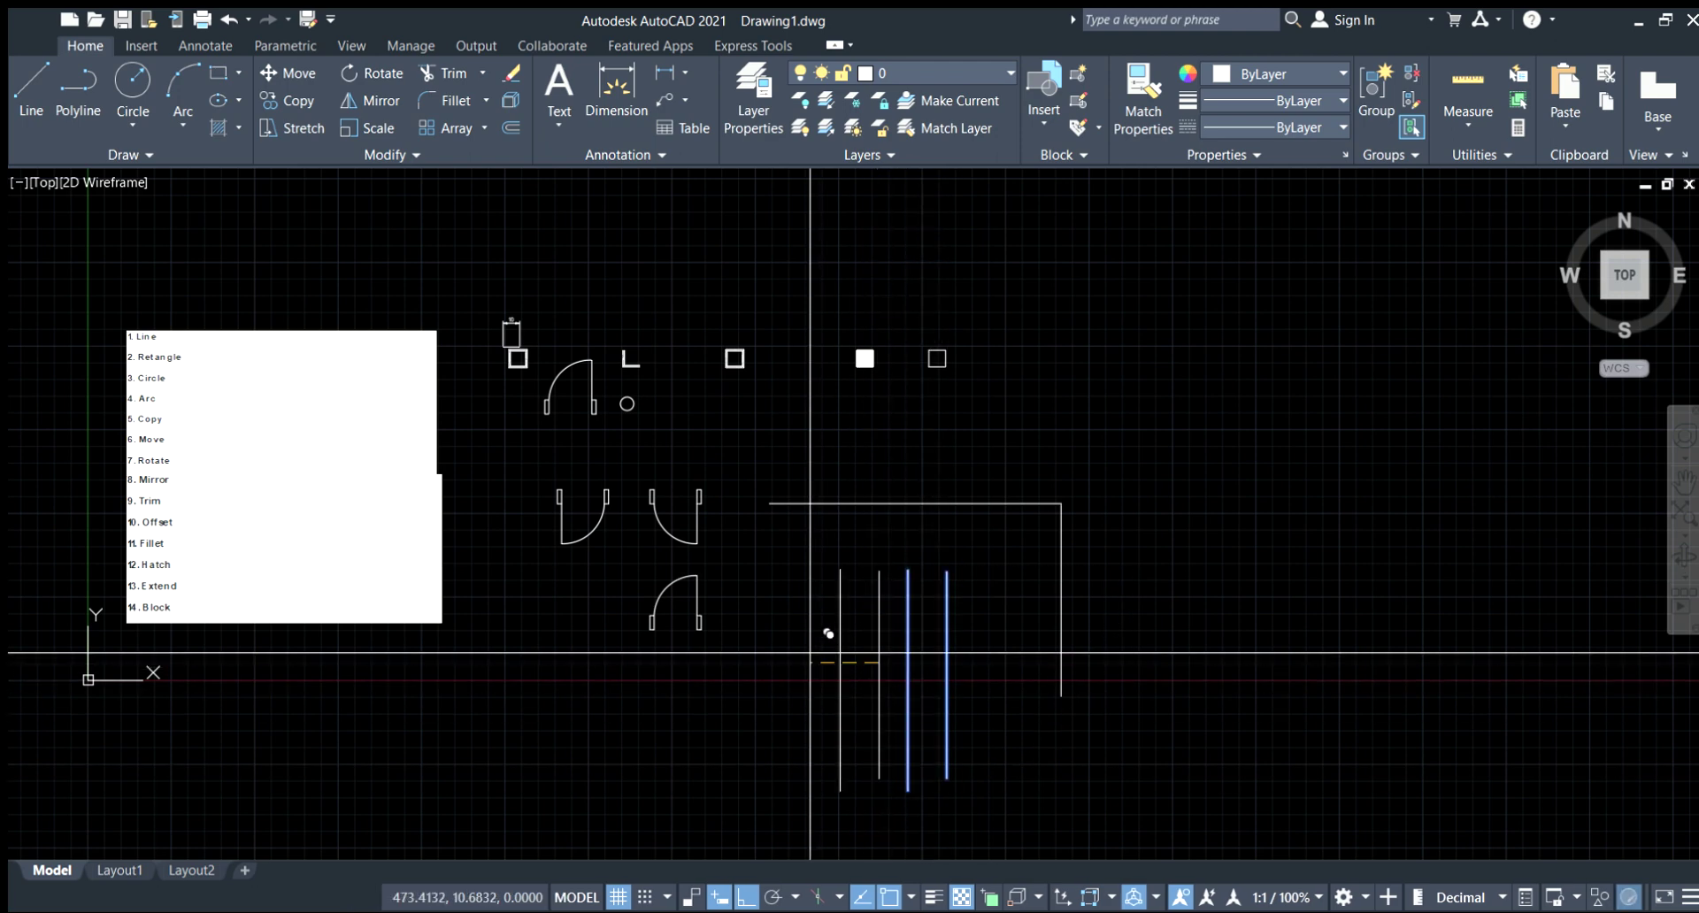
pyautogui.scroll(2, 849, 610)
pyautogui.click(878, 596)
pyautogui.moveTo(877, 596); pyautogui.dragTo(831, 606, button='middle')
pyautogui.moveTo(929, 562); pyautogui.dragTo(816, 562, button='middle')
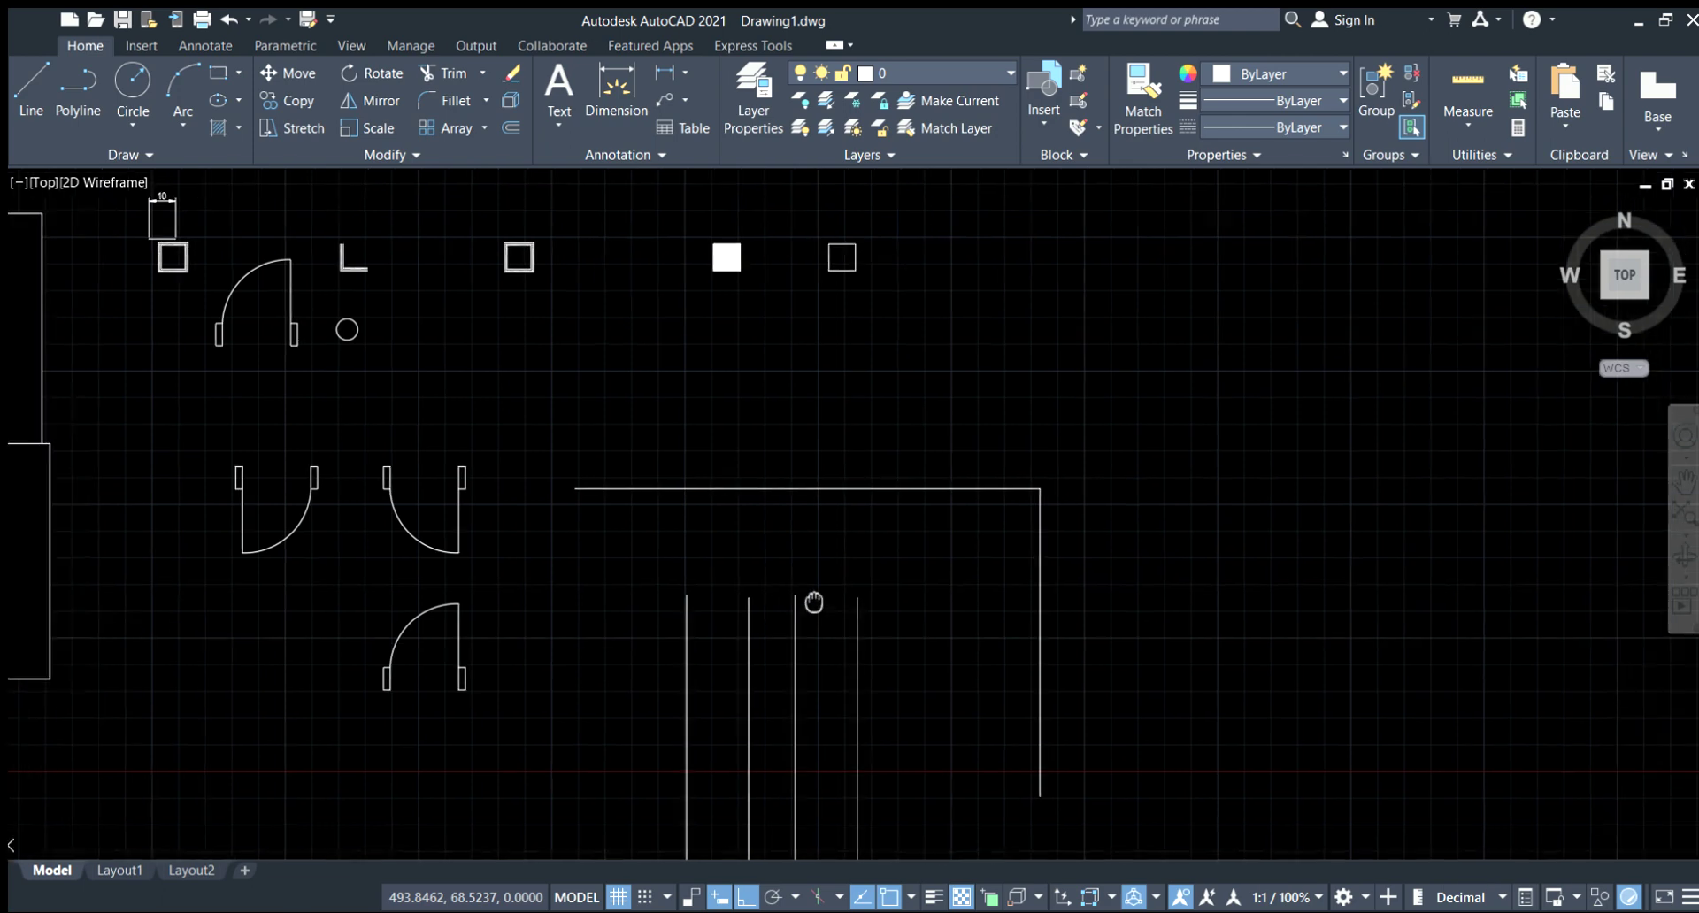
pyautogui.scroll(2, 772, 510)
# Extend all four vertical lines up to the long horizontal line boundary.
pyautogui.click(909, 622)
pyautogui.click(505, 694)
pyautogui.press('Escape')
pyautogui.click(885, 418)
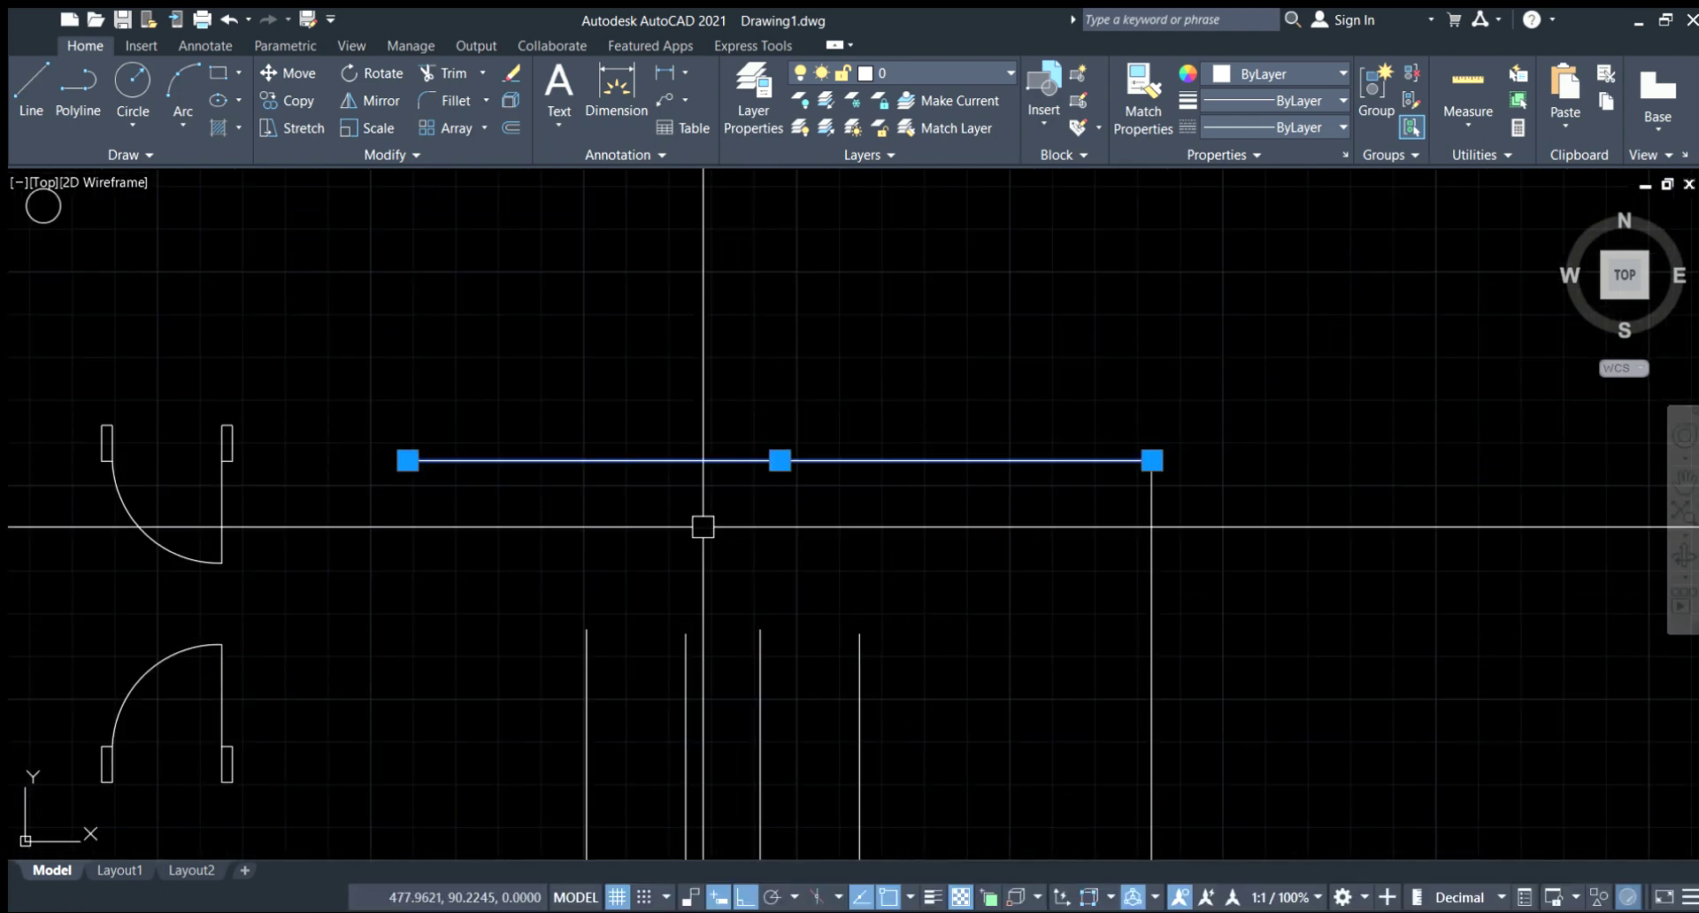
pyautogui.click(704, 522)
pyautogui.press('Escape')
pyautogui.scroll(-4, 902, 436)
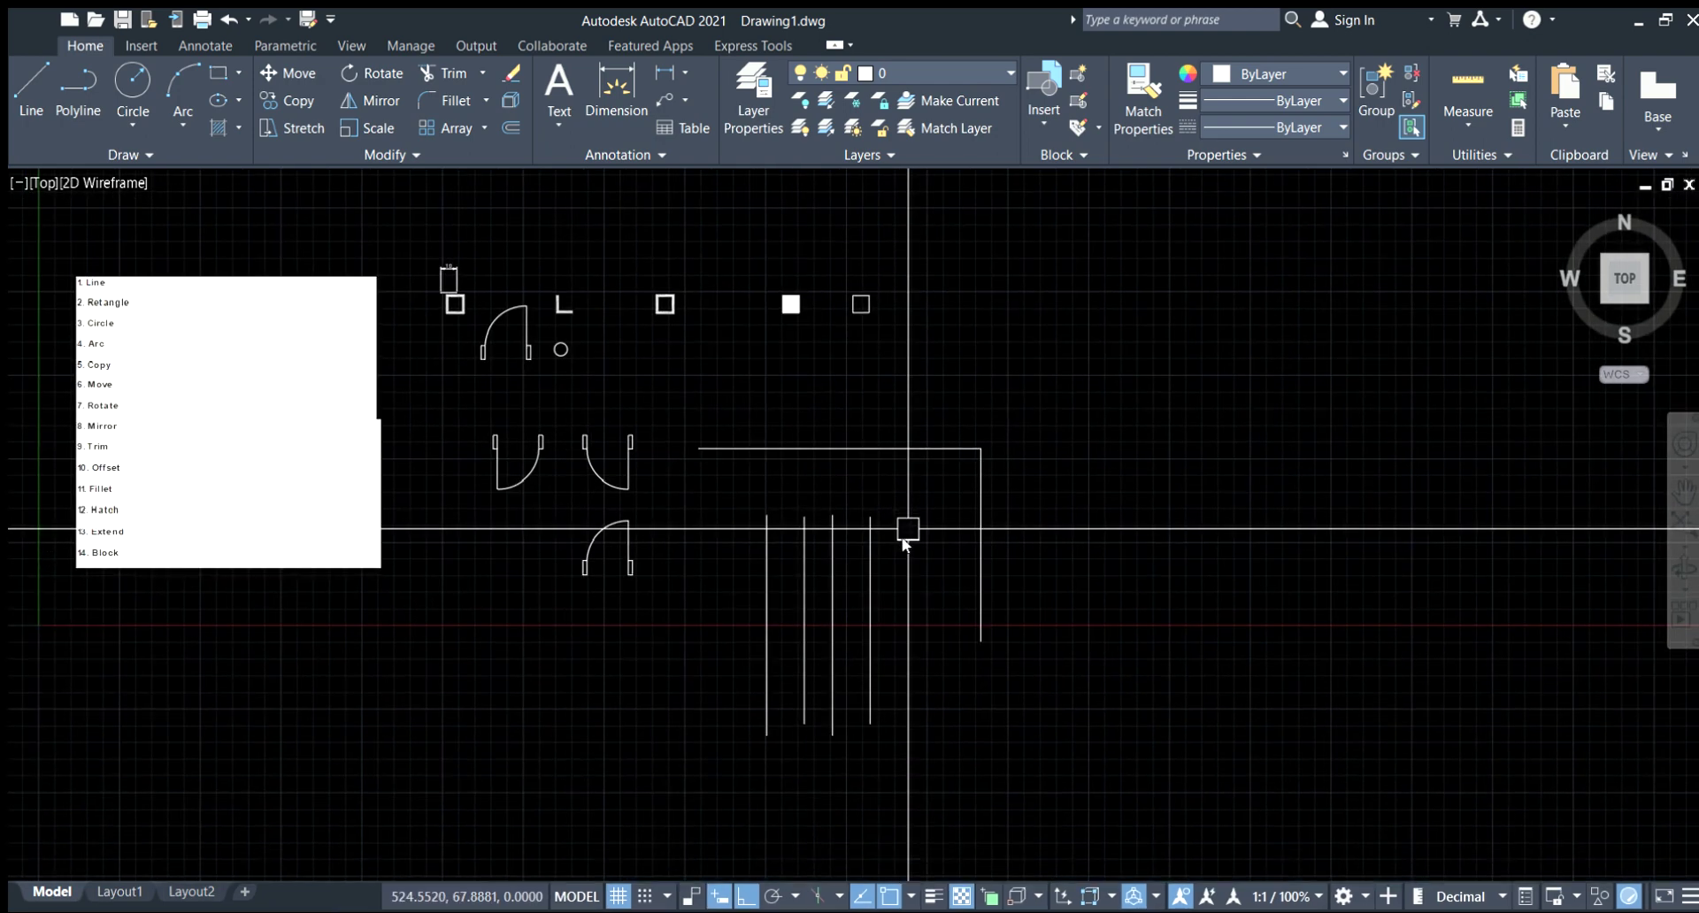
pyautogui.scroll(3, 905, 498)
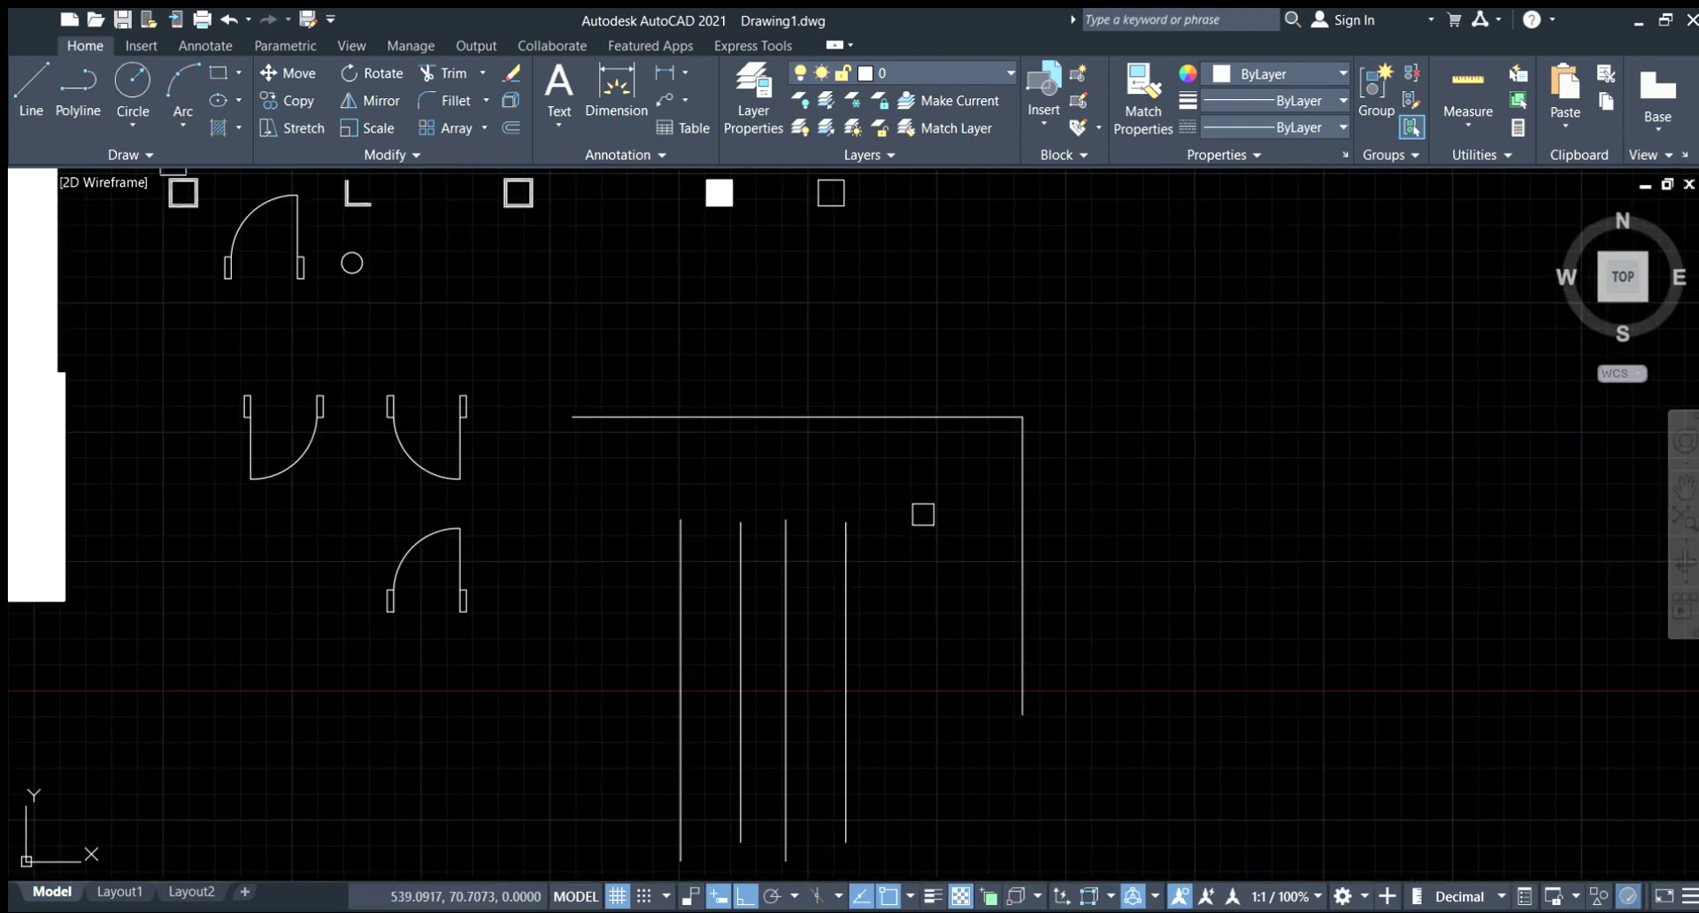
pyautogui.click(921, 512)
pyautogui.click(546, 752)
pyautogui.press('Return')
pyautogui.scroll(-2, 1011, 525)
pyautogui.scroll(-2, 1118, 561)
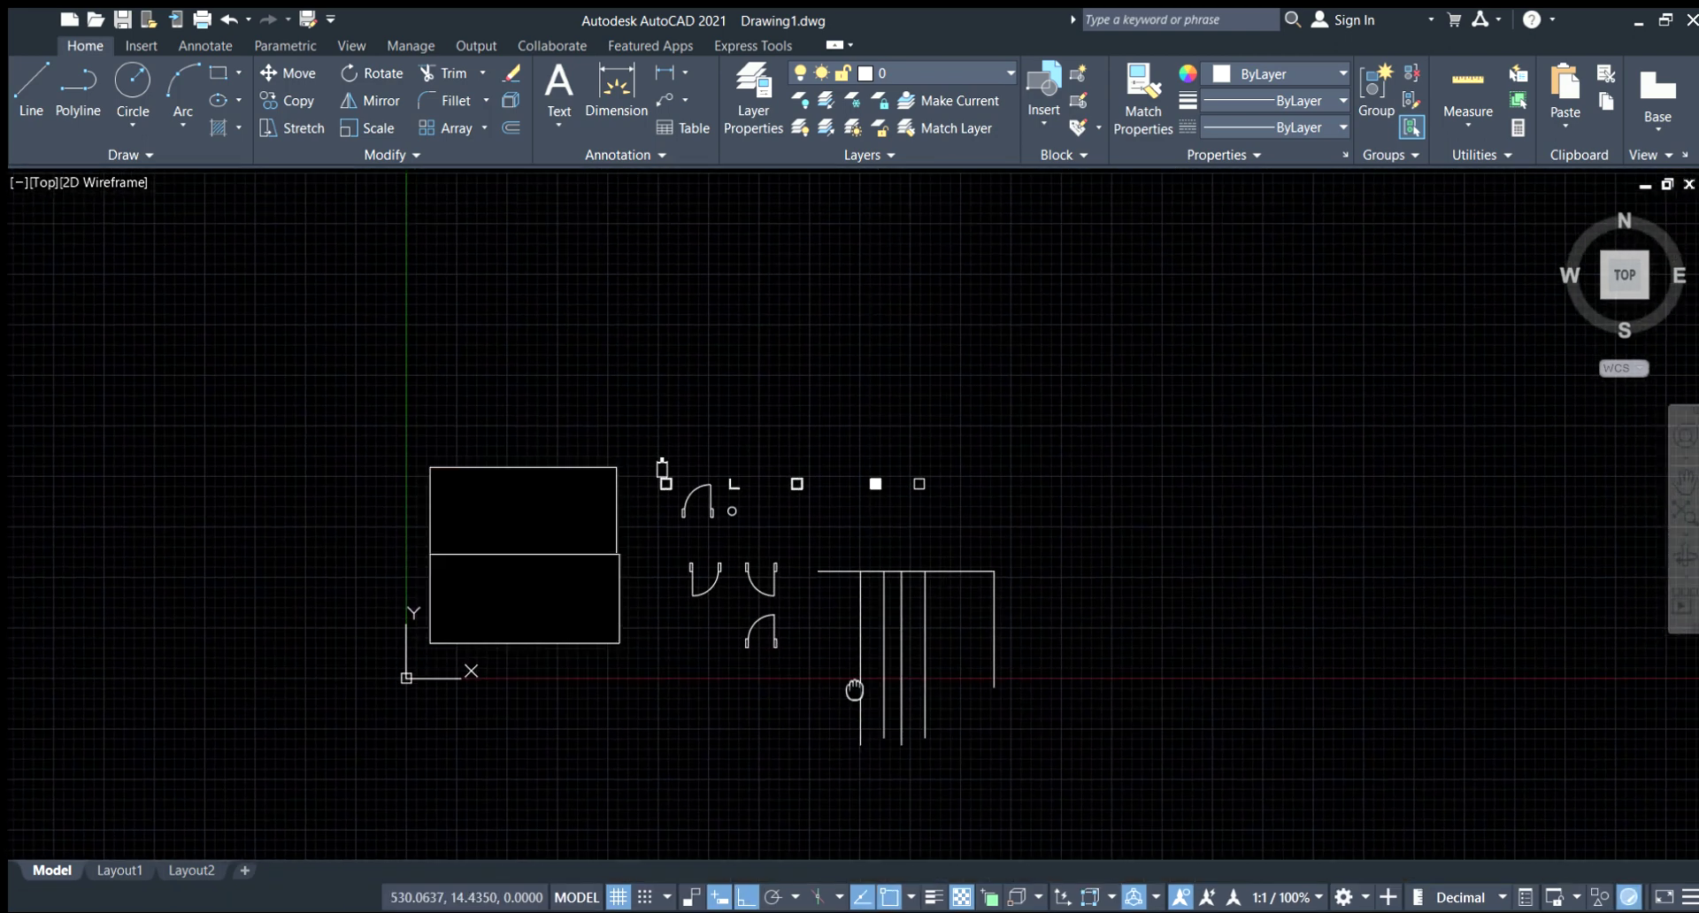
pyautogui.scroll(4, 416, 575)
pyautogui.scroll(3, 386, 555)
pyautogui.scroll(-8, 302, 695)
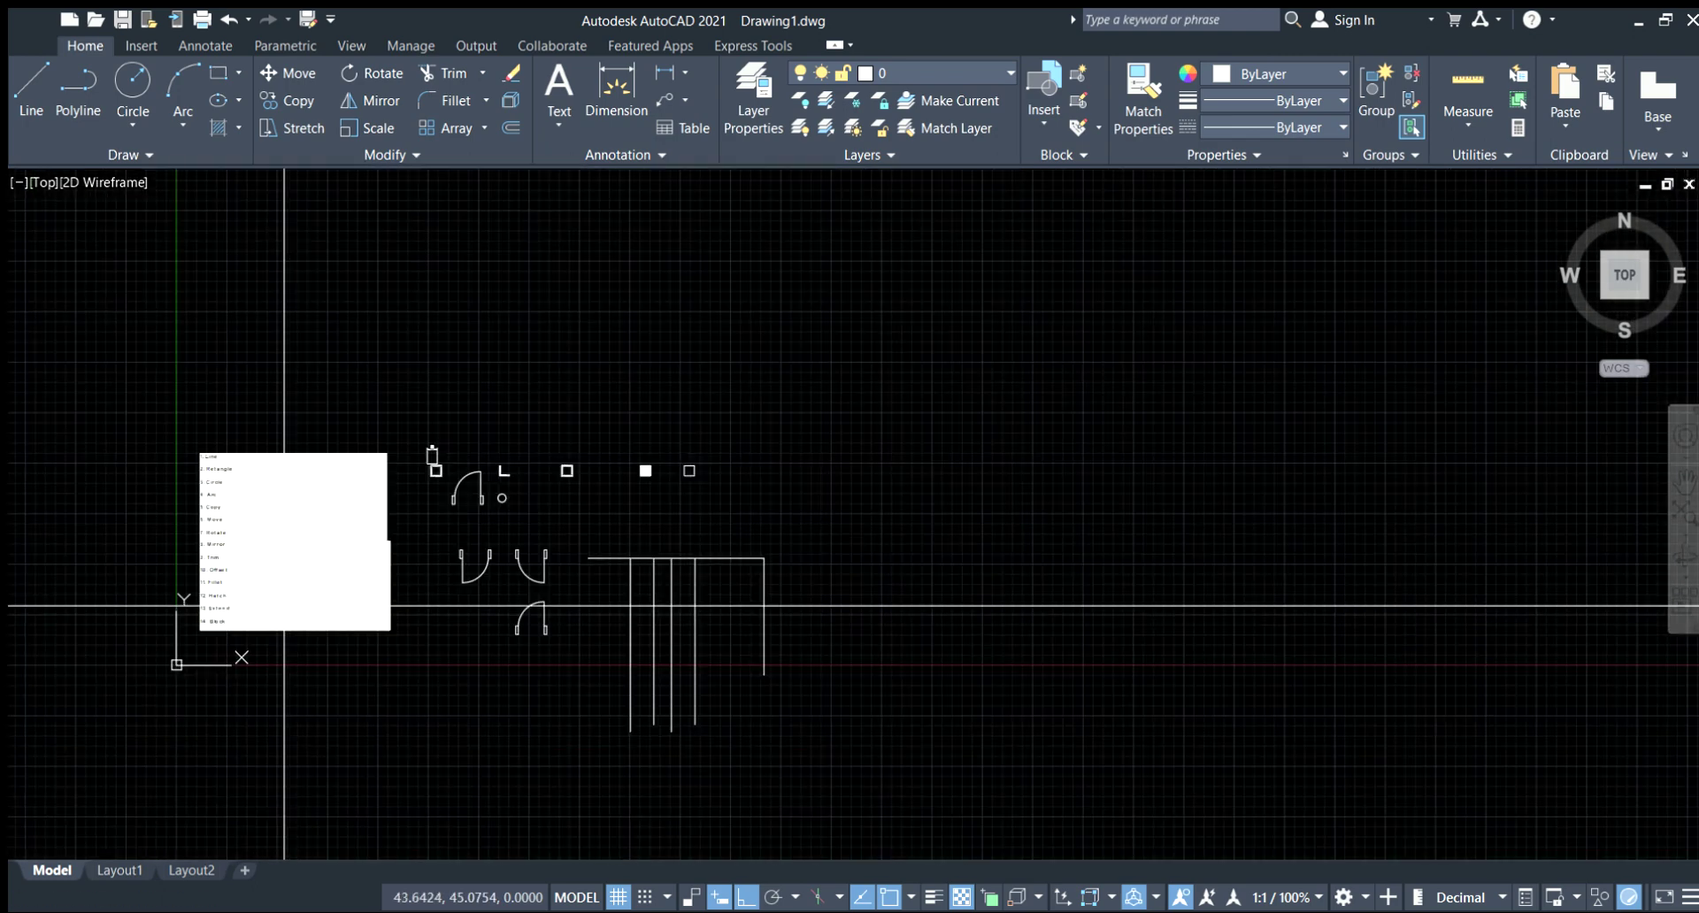
pyautogui.scroll(4, 301, 593)
pyautogui.moveTo(634, 741); pyautogui.dragTo(754, 741, button='middle')
pyautogui.scroll(1, 645, 698)
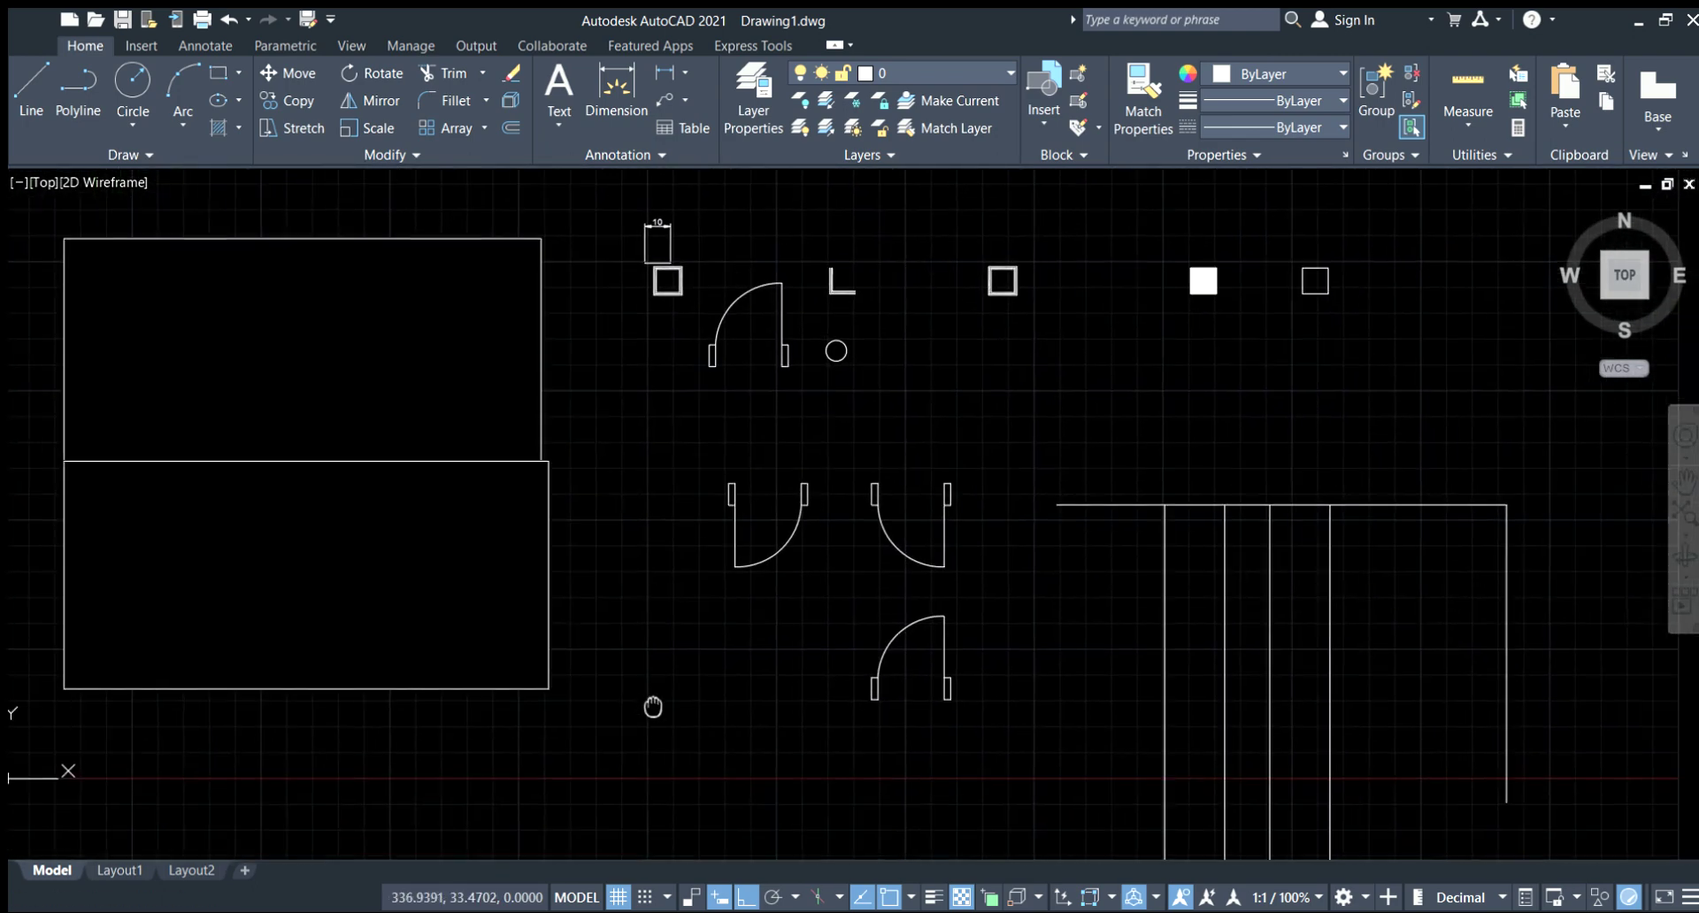
pyautogui.scroll(2, 841, 672)
pyautogui.click(1136, 542)
pyautogui.scroll(-3, 744, 806)
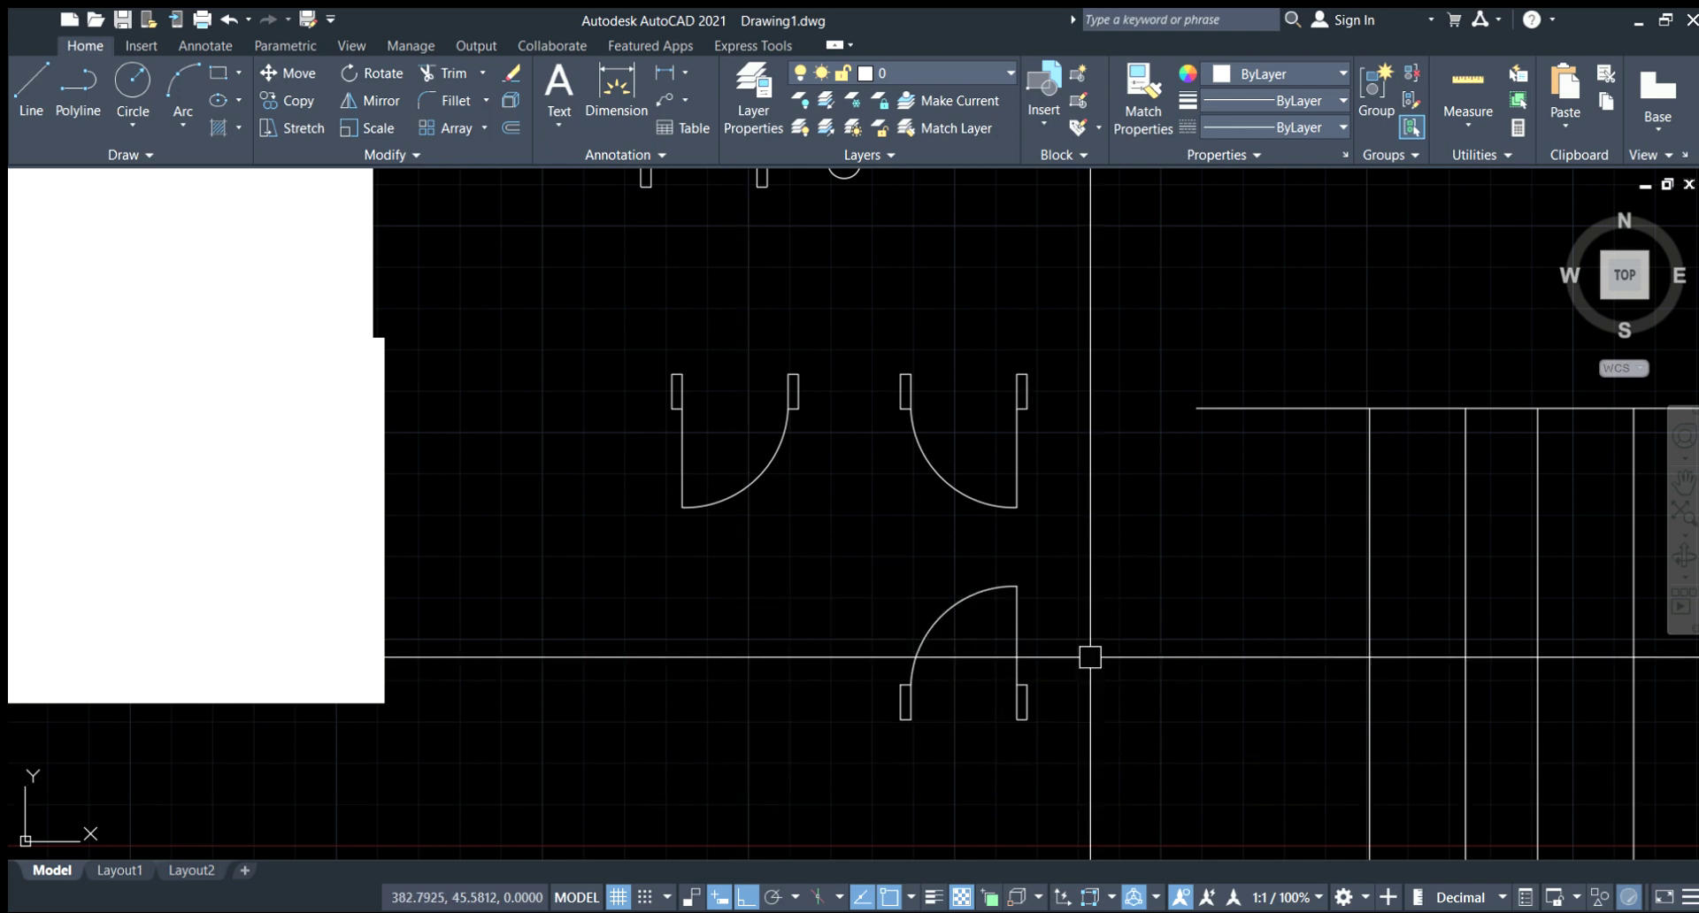
pyautogui.moveTo(986, 603); pyautogui.dragTo(1136, 659, button='middle')
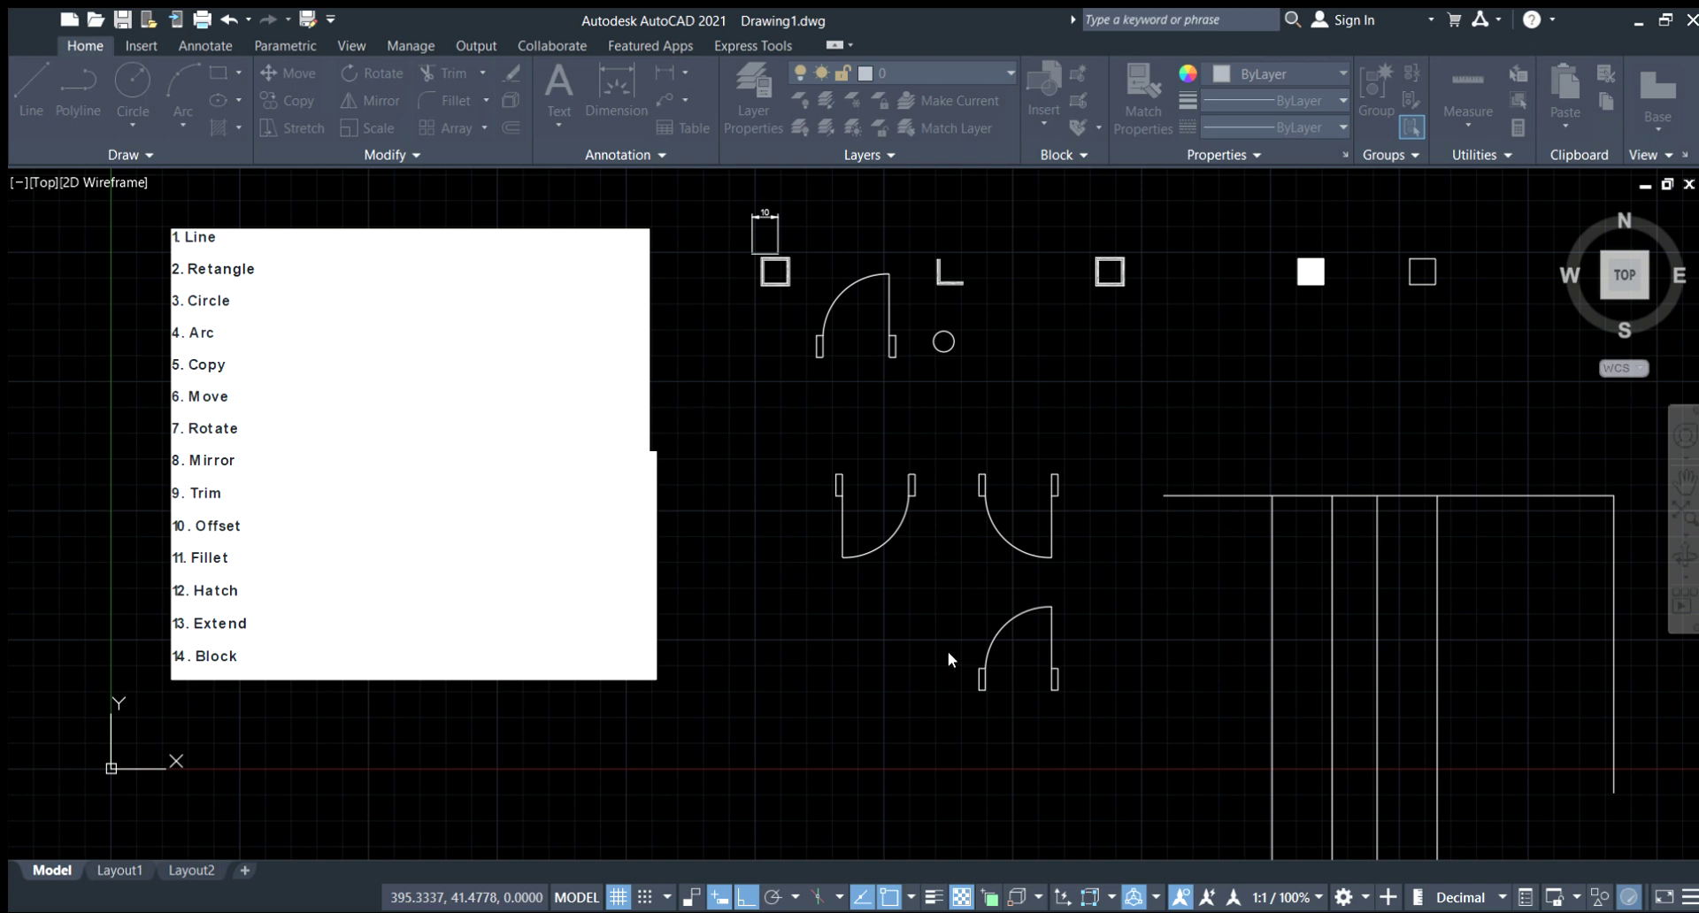
# Move the lower door block slightly downward using its base grip.
pyautogui.click(874, 480)
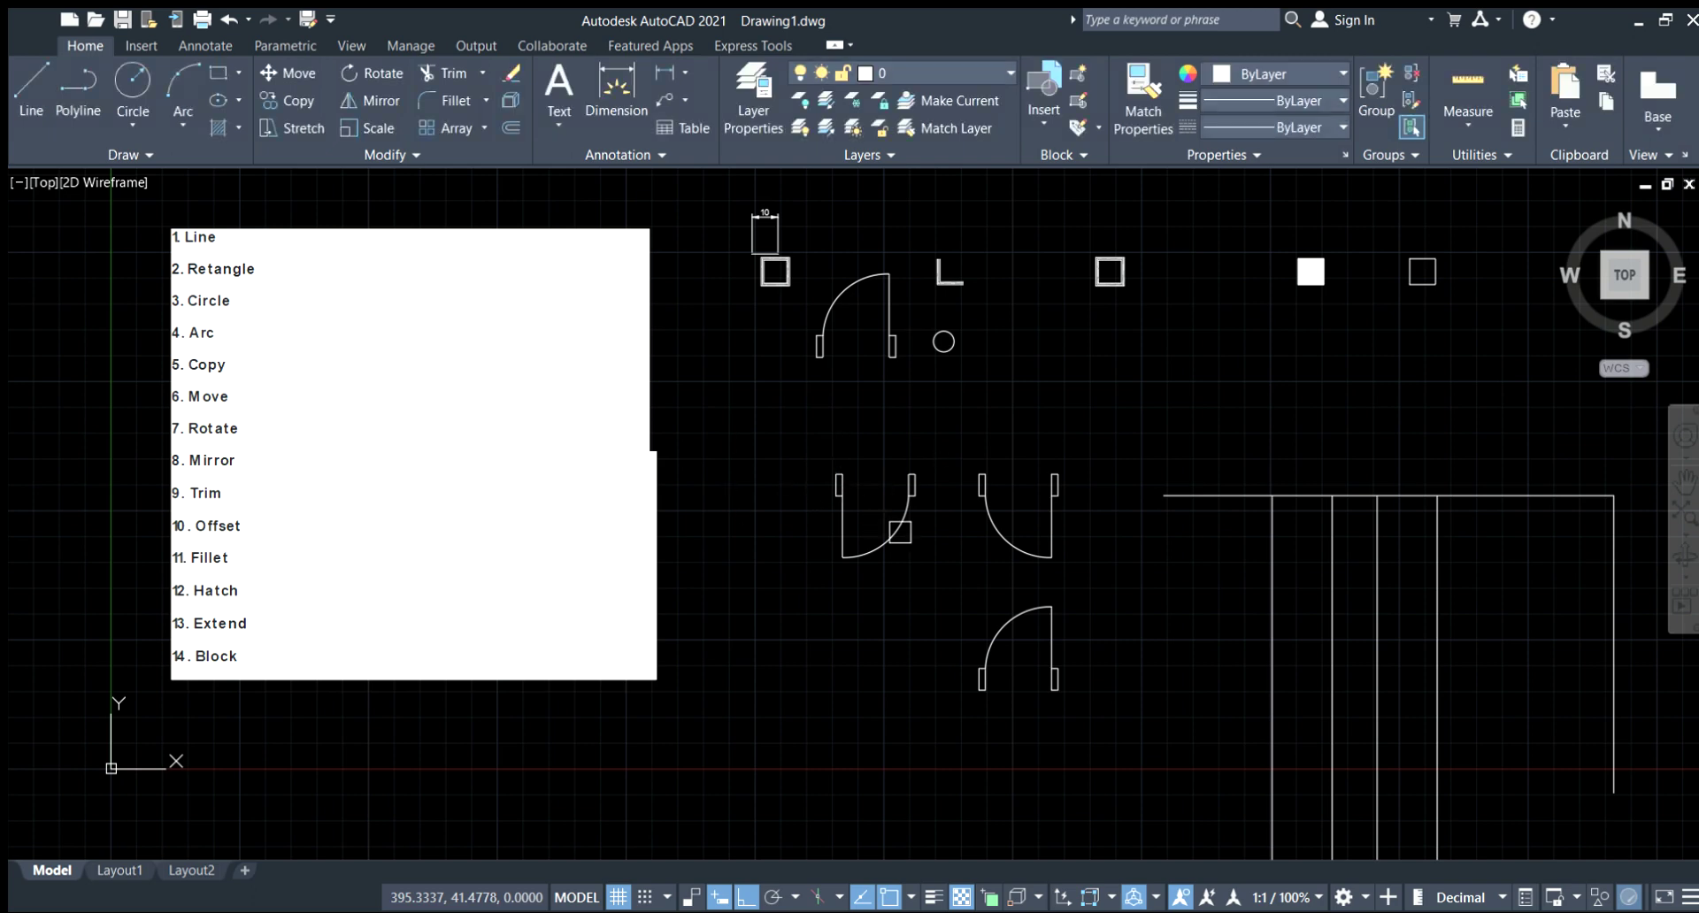
pyautogui.click(1093, 600)
pyautogui.click(884, 734)
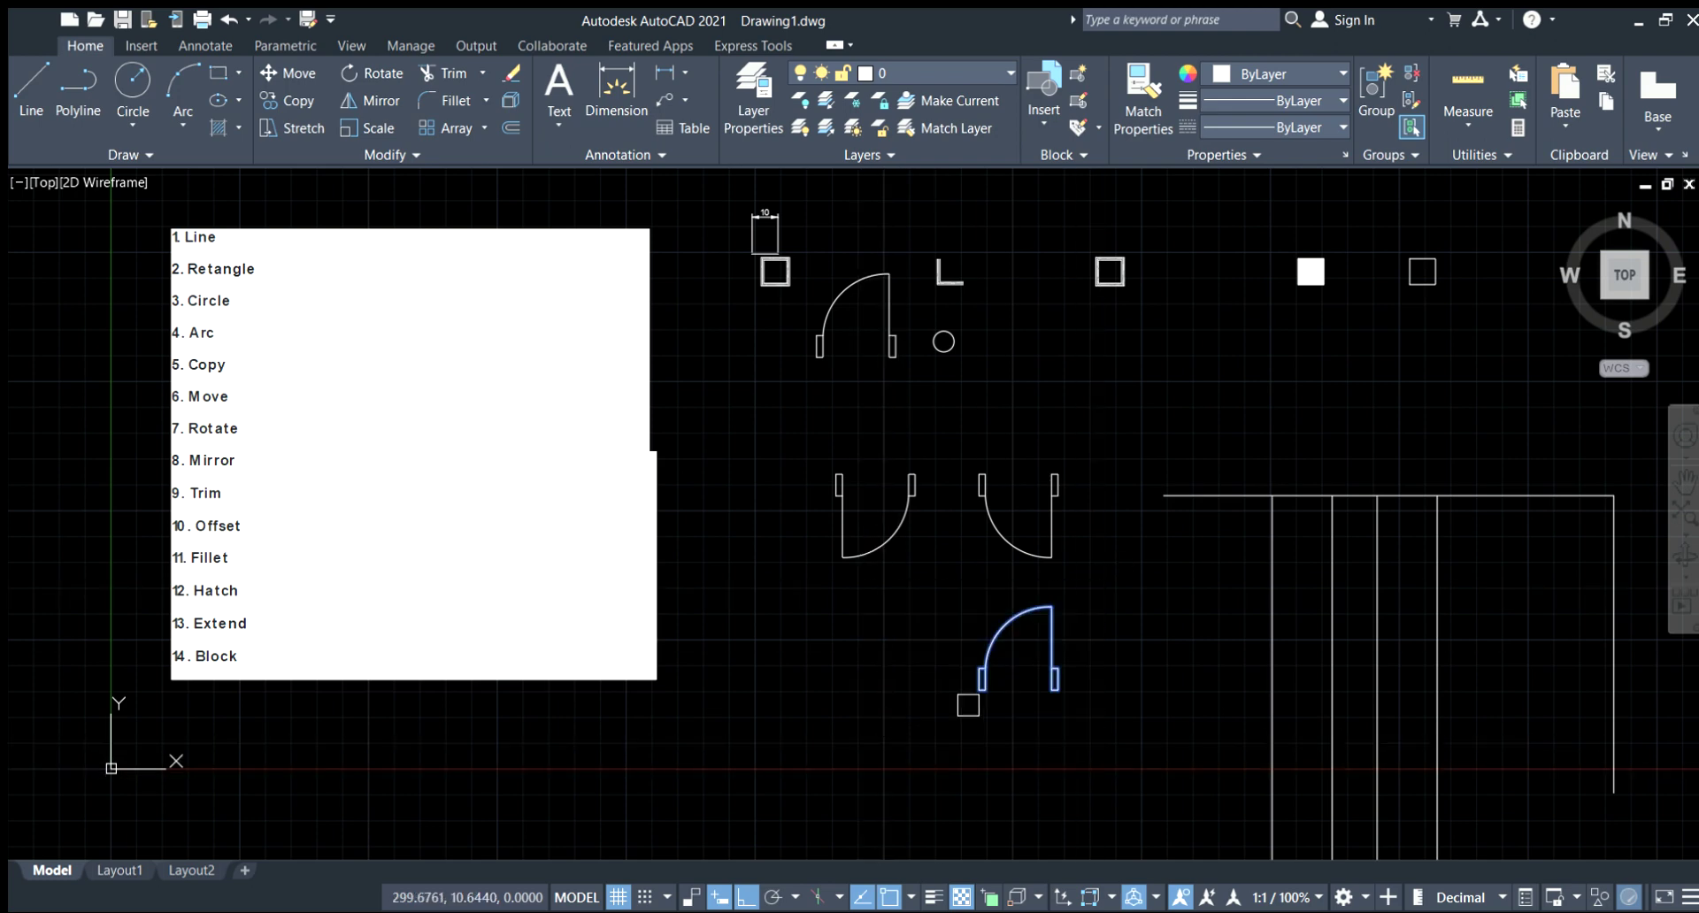
pyautogui.click(962, 705)
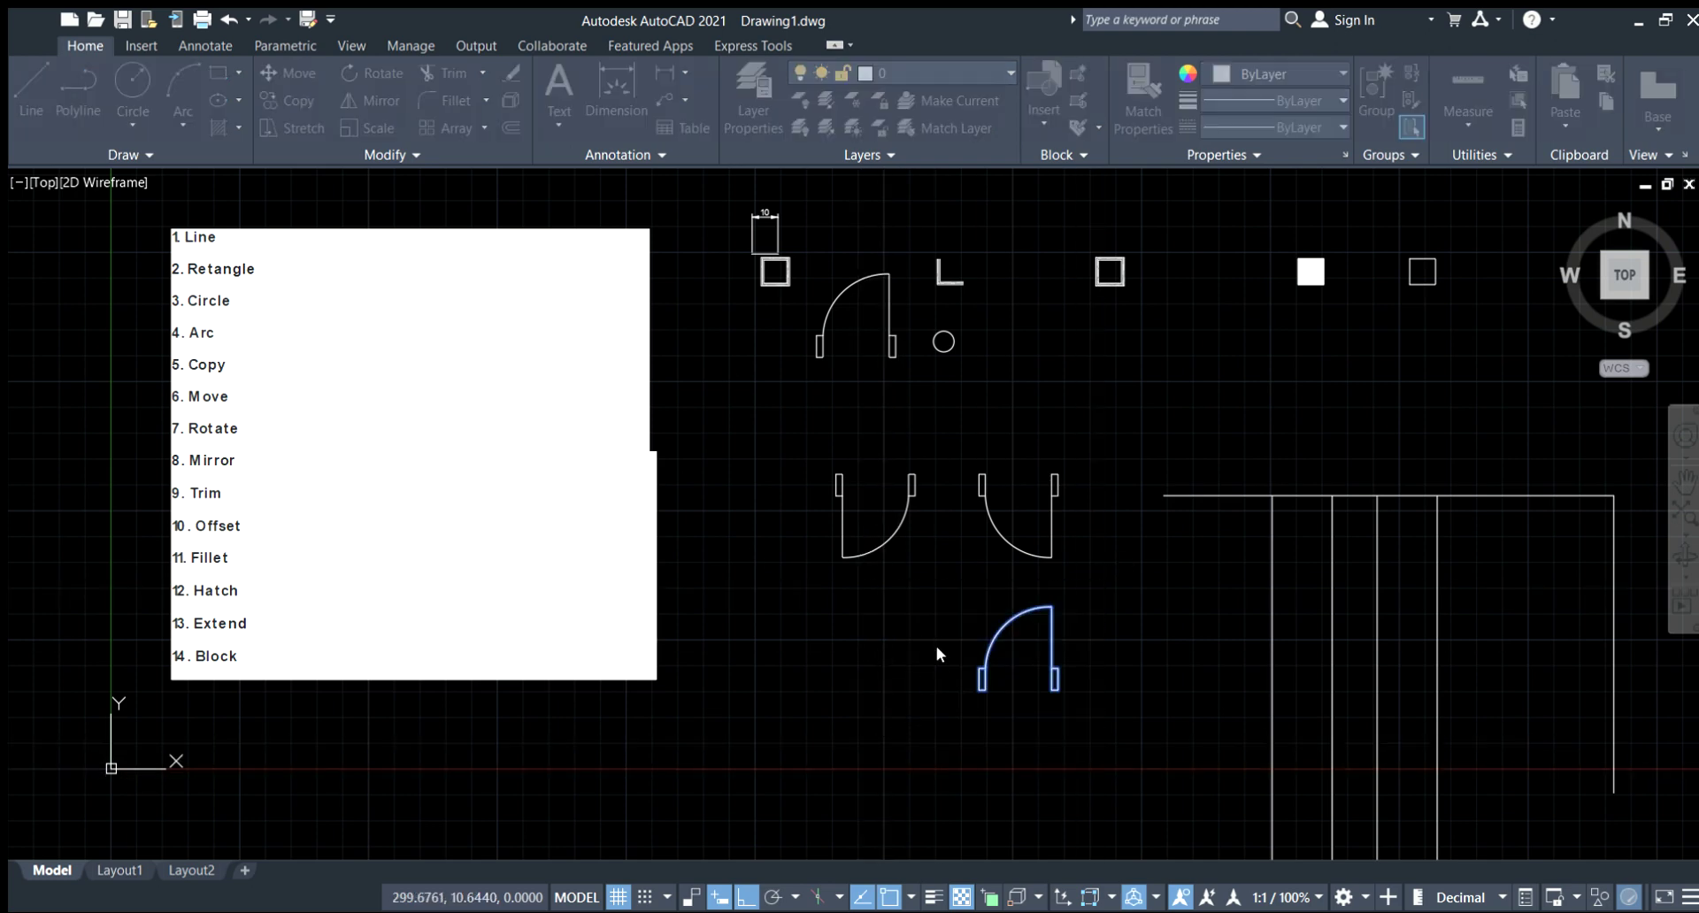
pyautogui.click(940, 665)
pyautogui.moveTo(1058, 644); pyautogui.dragTo(864, 629, button='middle')
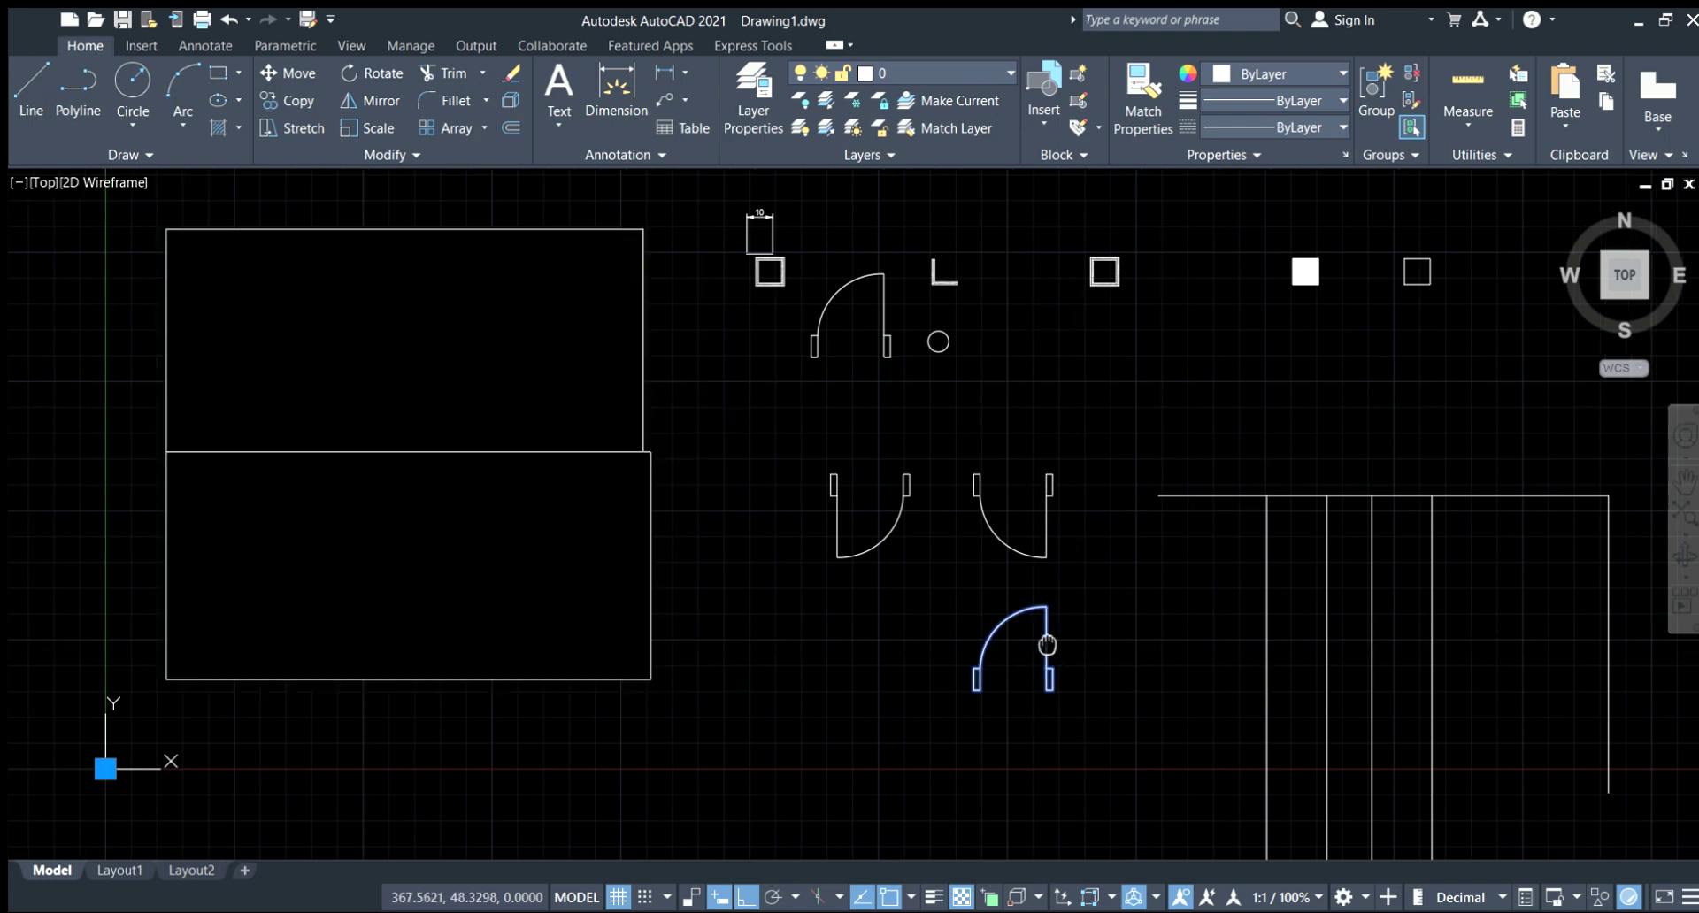
pyautogui.scroll(-2, 865, 629)
pyautogui.scroll(2, 848, 666)
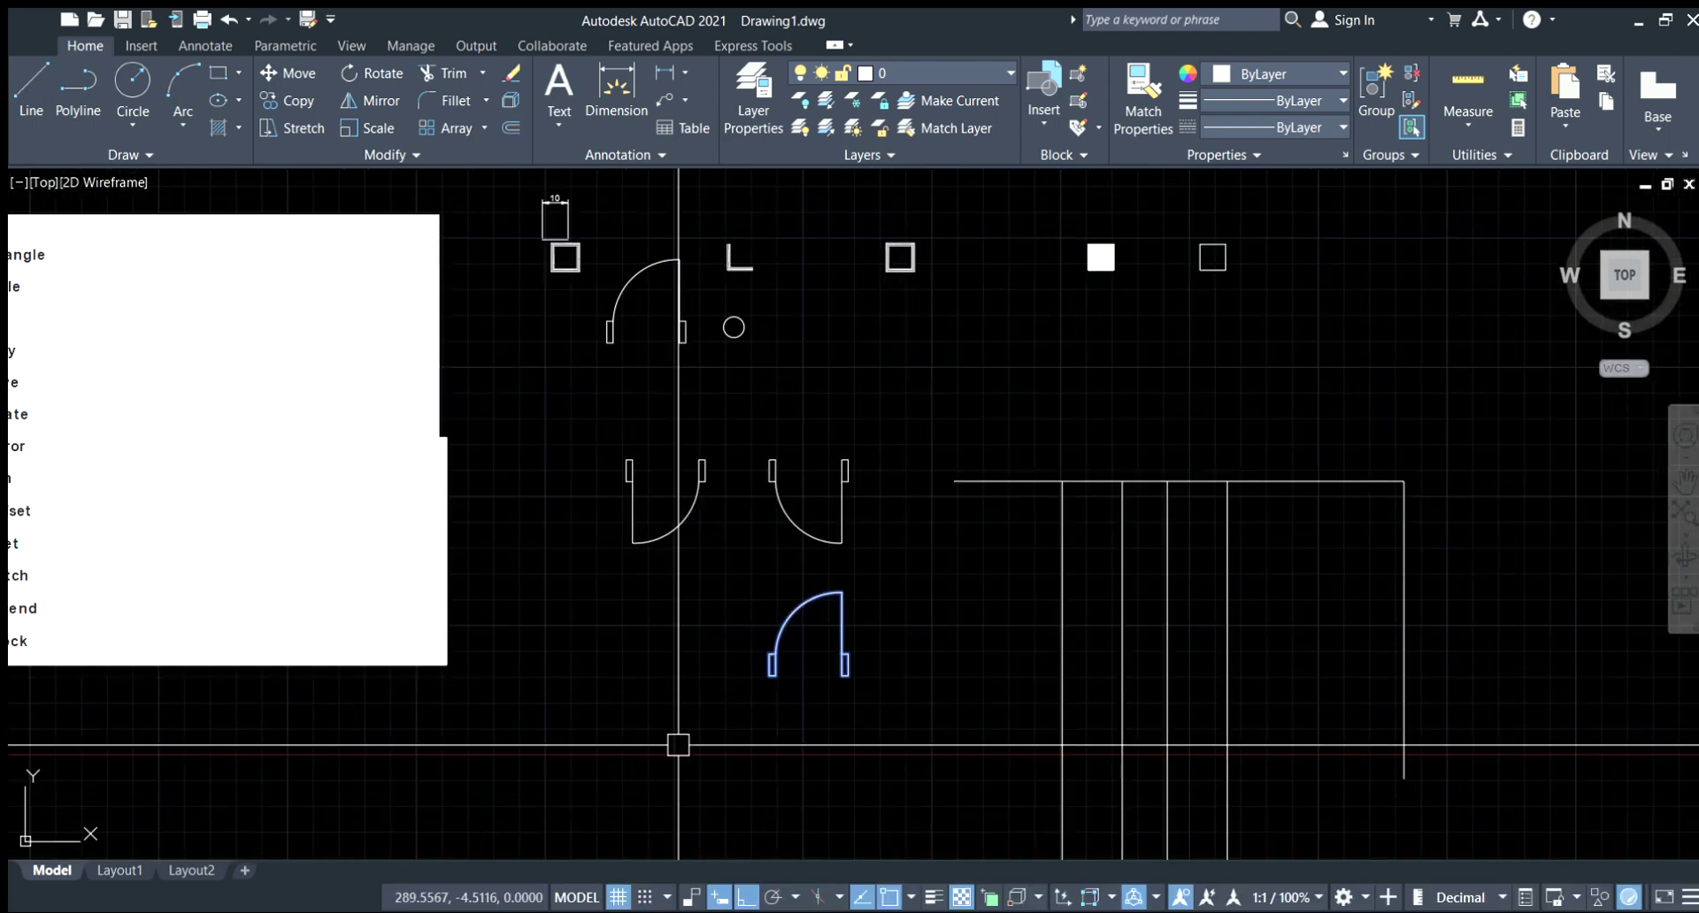
pyautogui.scroll(-3, 839, 613)
pyautogui.click(475, 667)
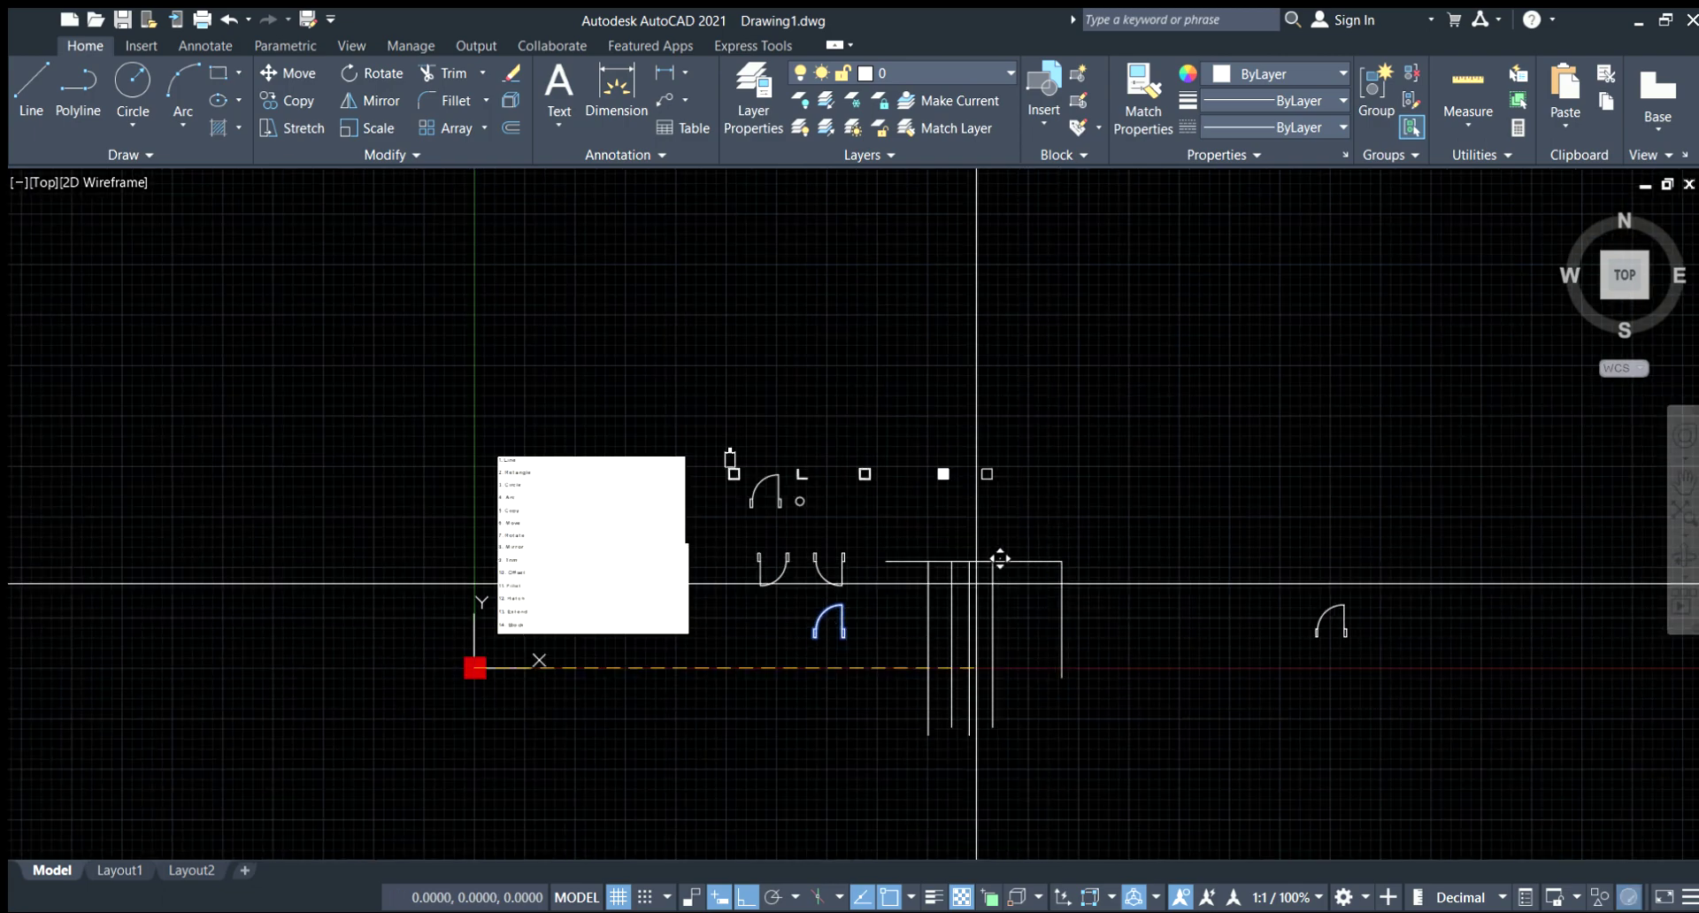
pyautogui.click(478, 713)
pyautogui.scroll(4, 804, 677)
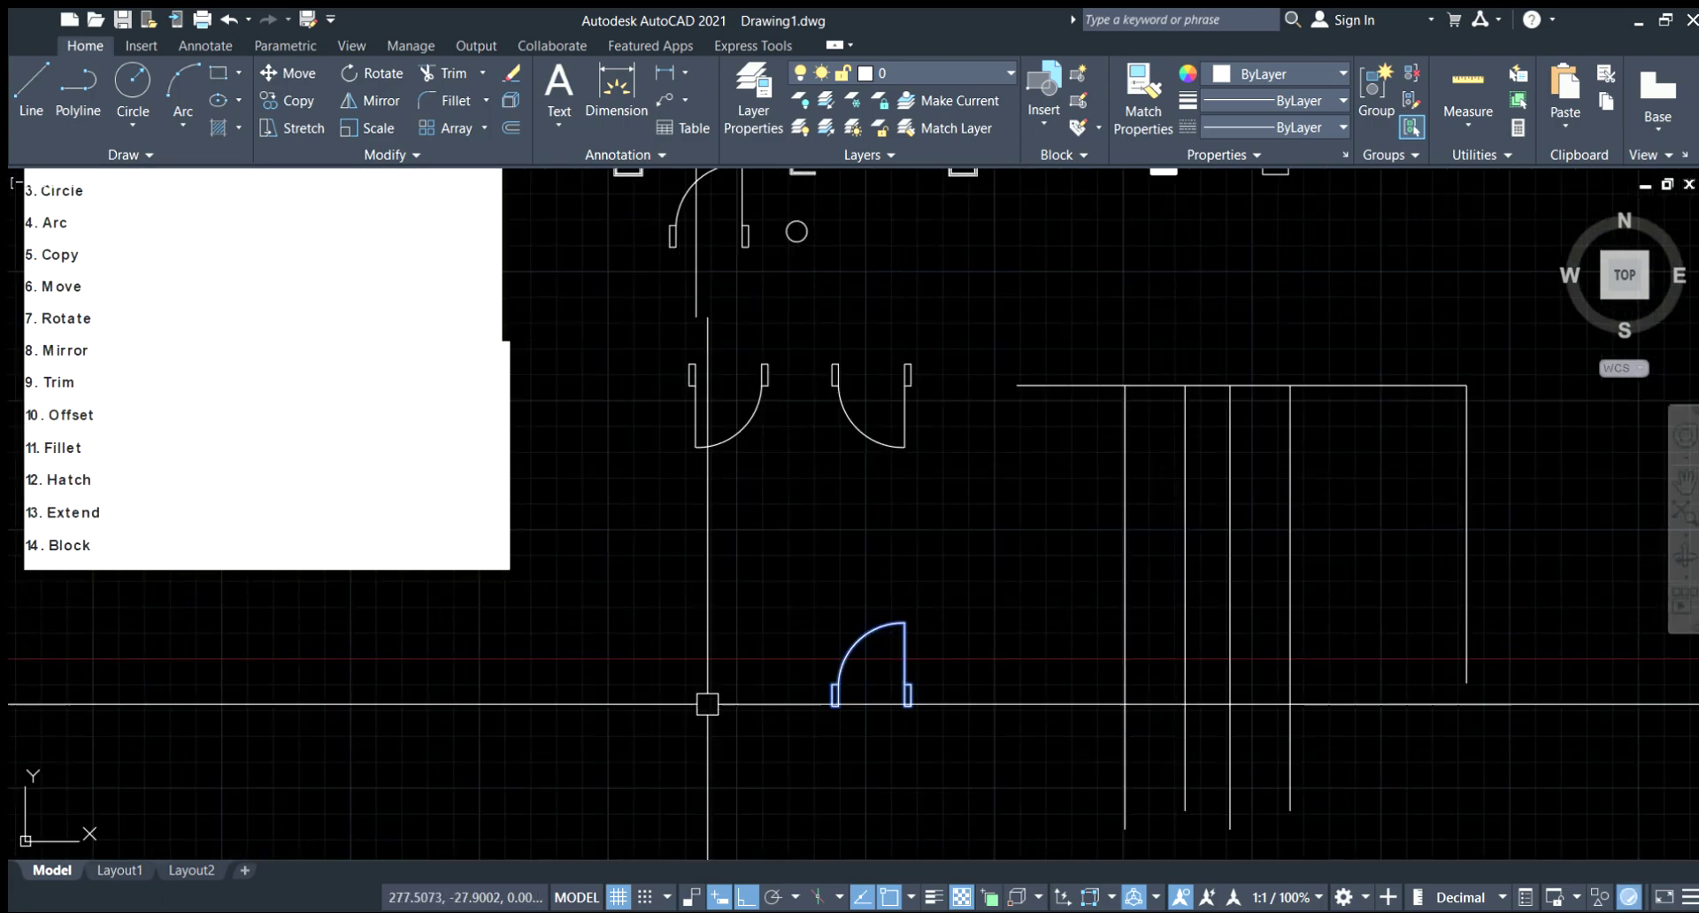
pyautogui.press('Escape')
# Pan and zoom to recentre the whole finished drawing.
pyautogui.scroll(-2, 678, 731)
pyautogui.scroll(-3, 678, 731)
pyautogui.scroll(3, 785, 492)
pyautogui.scroll(2, 785, 491)
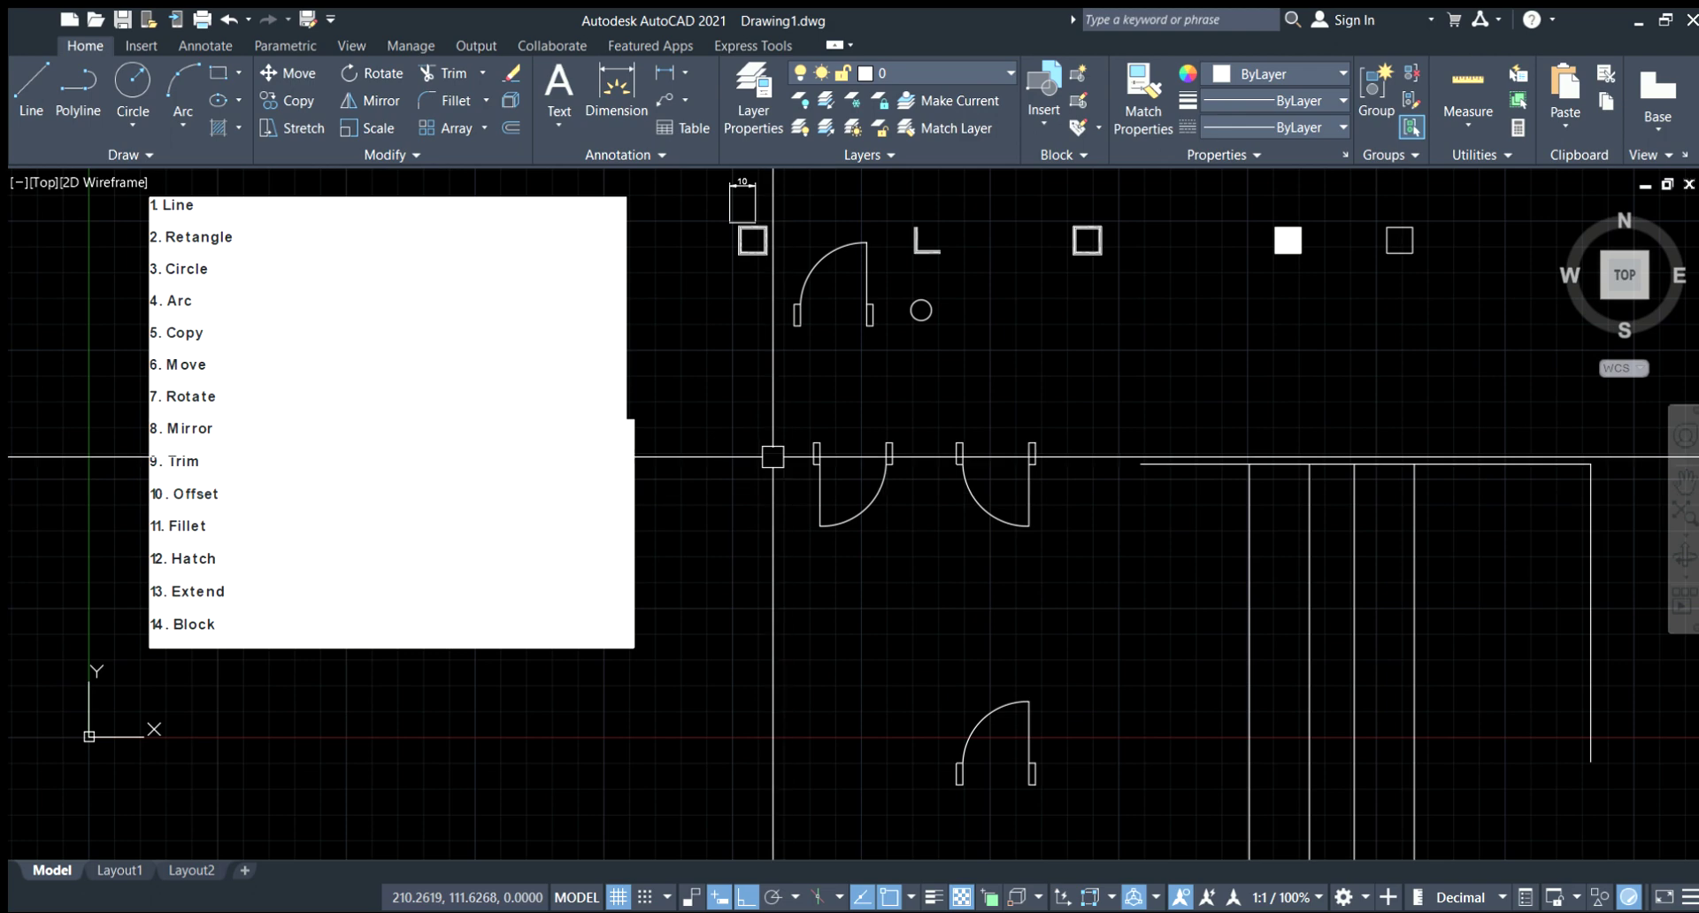
pyautogui.moveTo(786, 492); pyautogui.dragTo(739, 608, button='middle')
pyautogui.scroll(-2, 493, 526)
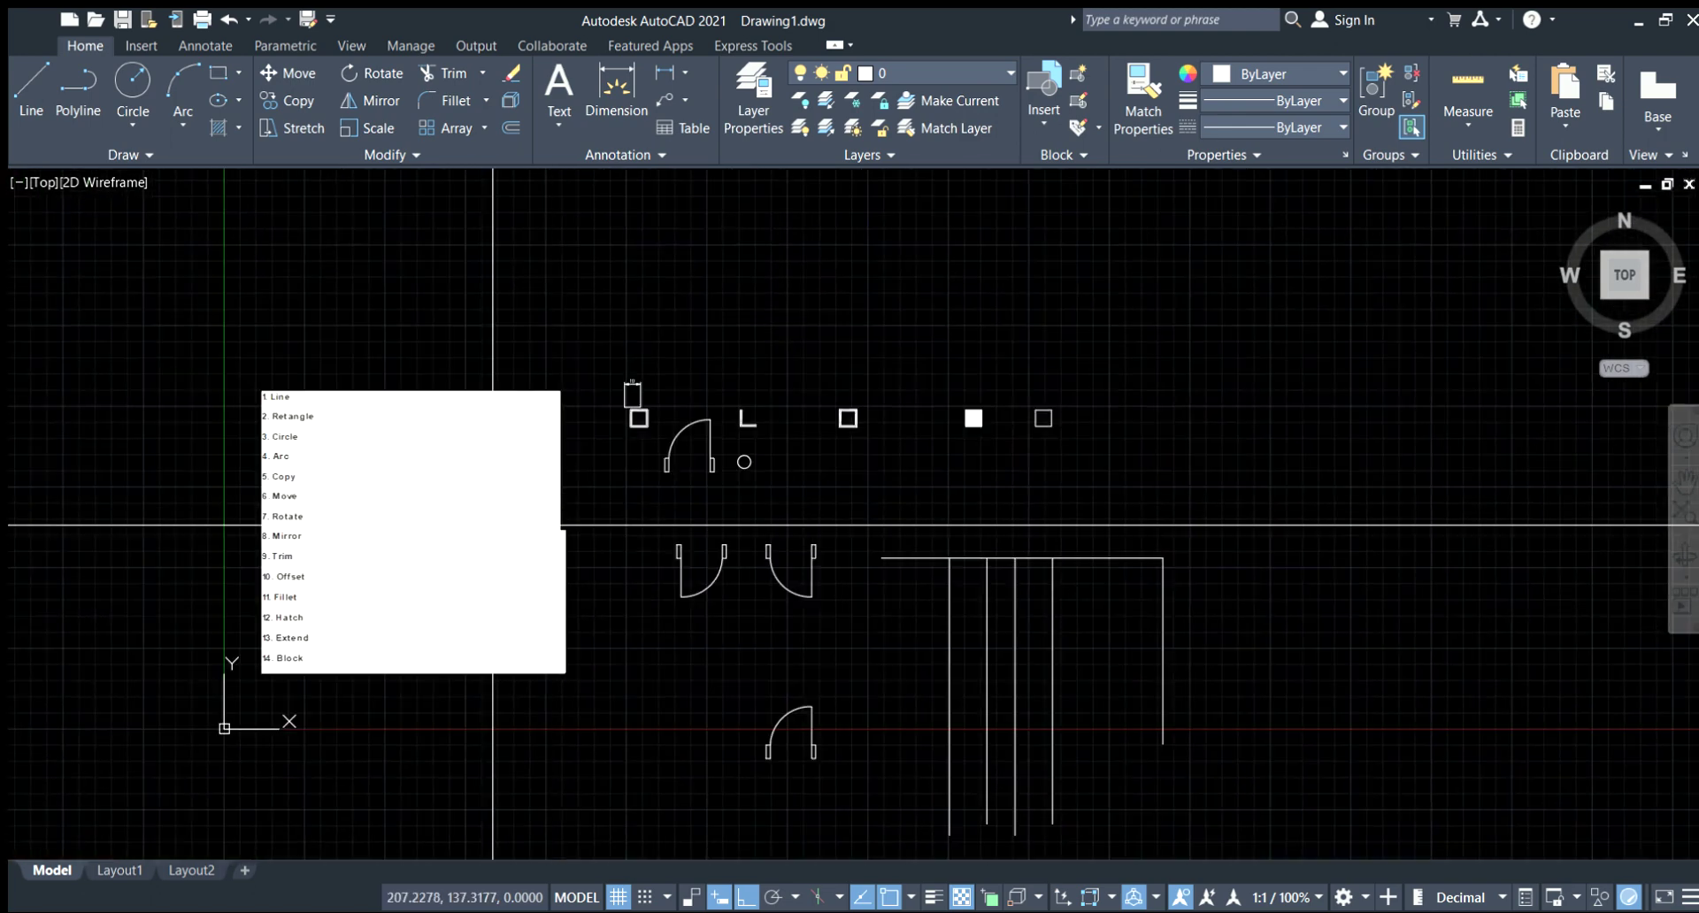
pyautogui.scroll(5, 303, 624)
pyautogui.scroll(-3, 301, 655)
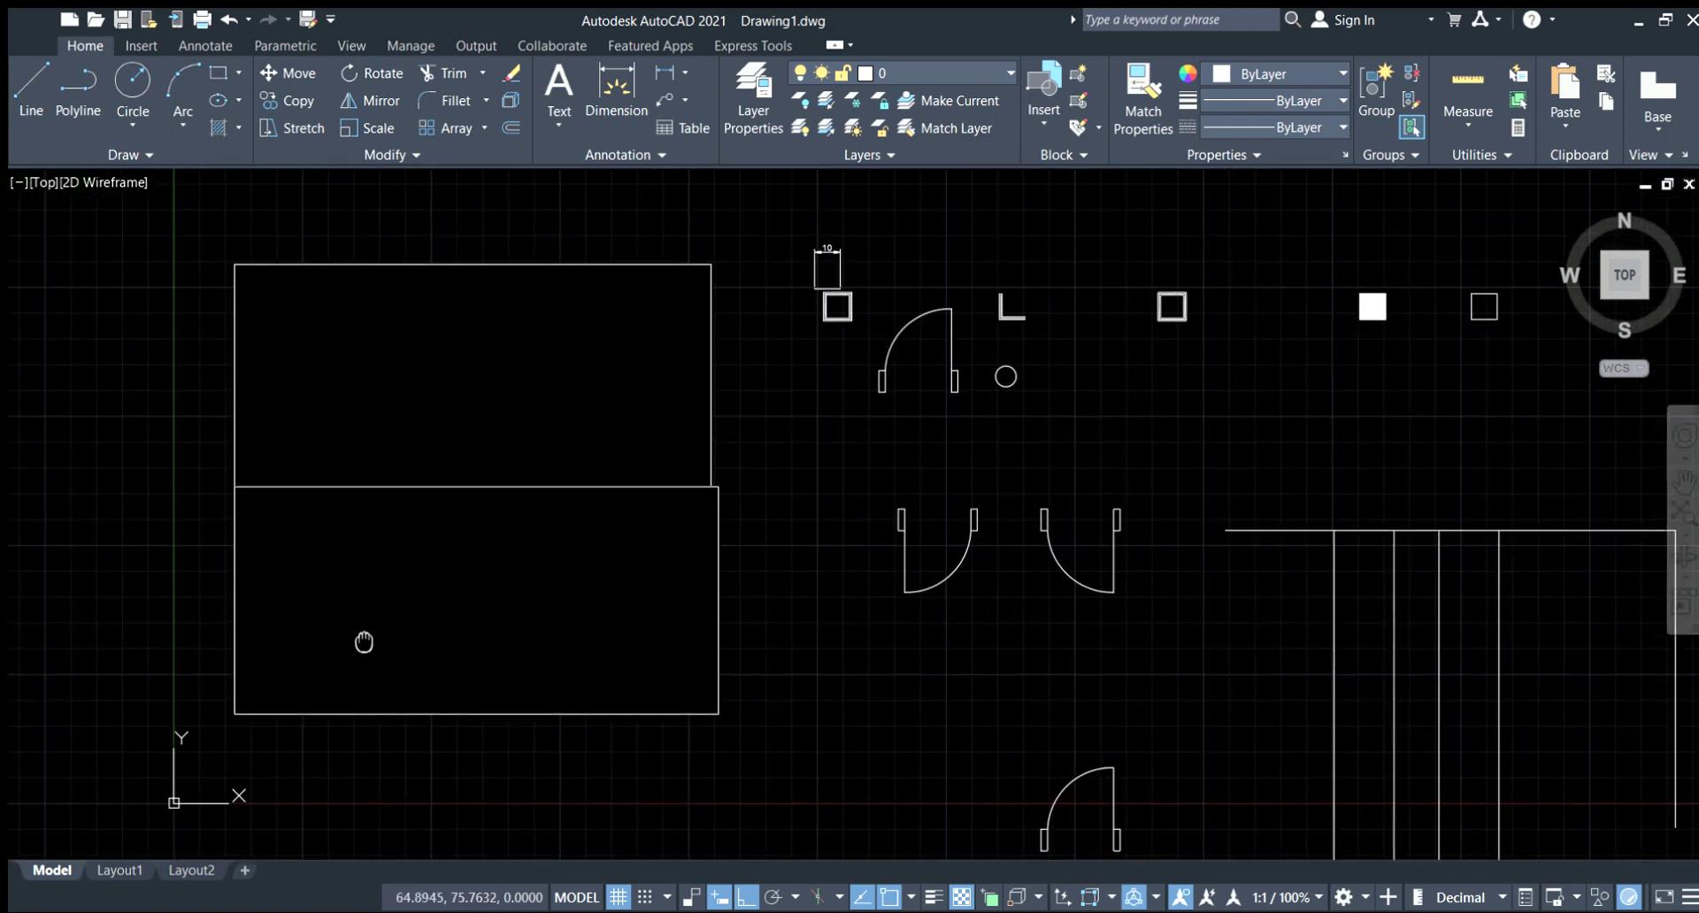
pyautogui.moveTo(364, 642); pyautogui.dragTo(667, 657, button='middle')
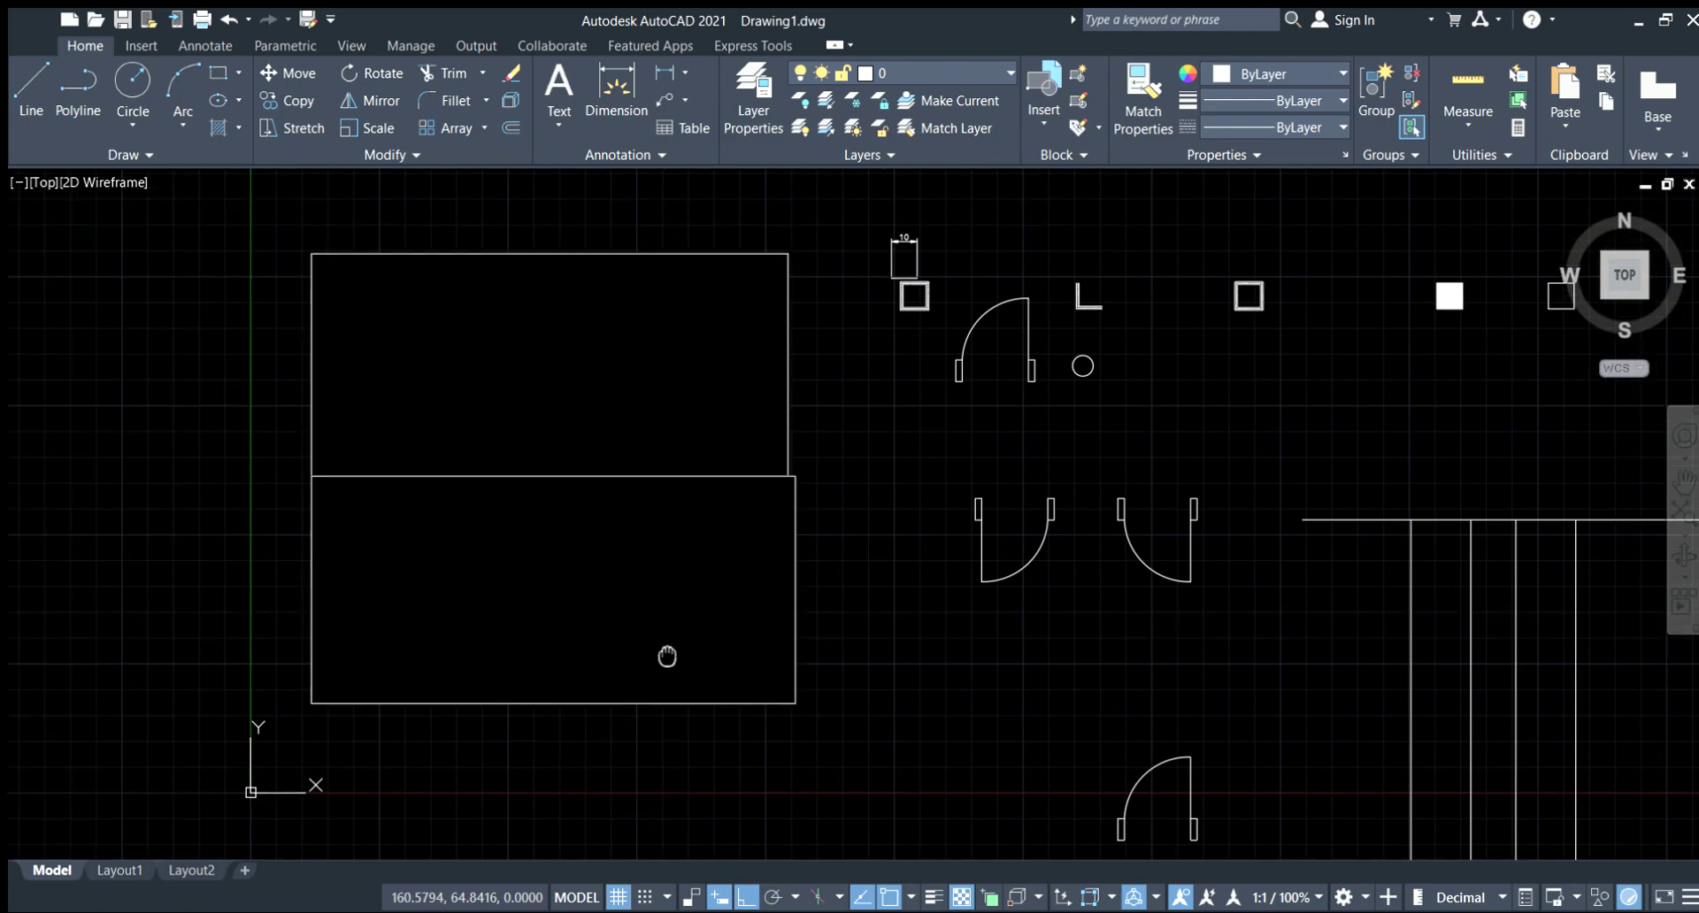
pyautogui.scroll(-3, 690, 619)
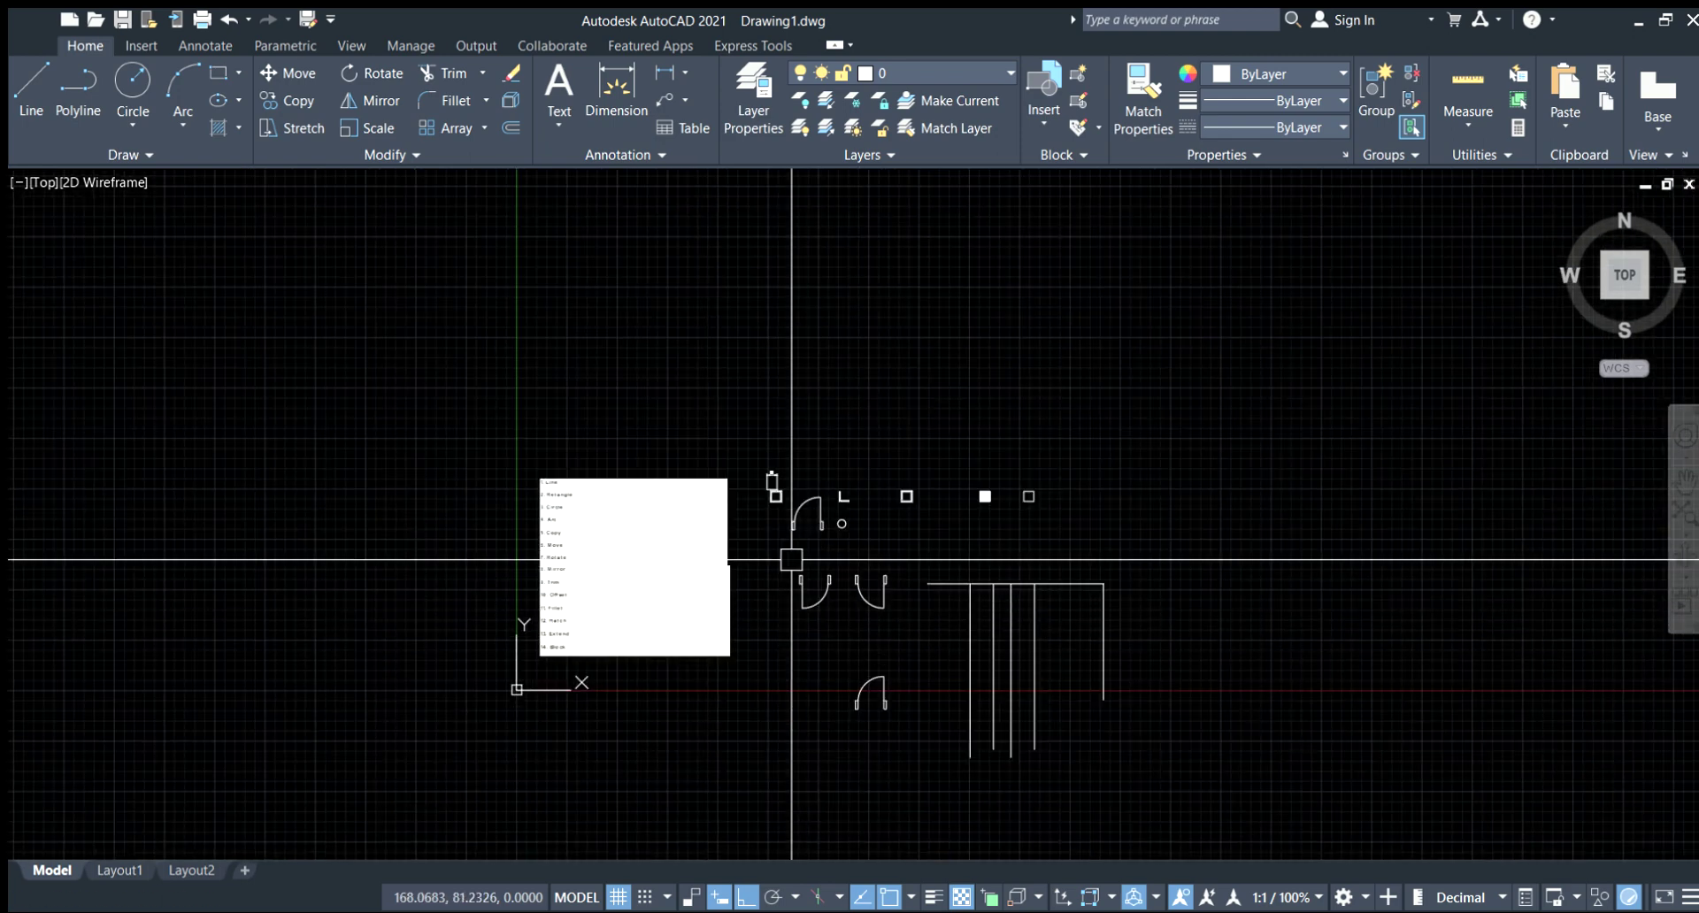
pyautogui.scroll(2, 777, 561)
pyautogui.moveTo(543, 586); pyautogui.dragTo(656, 485)
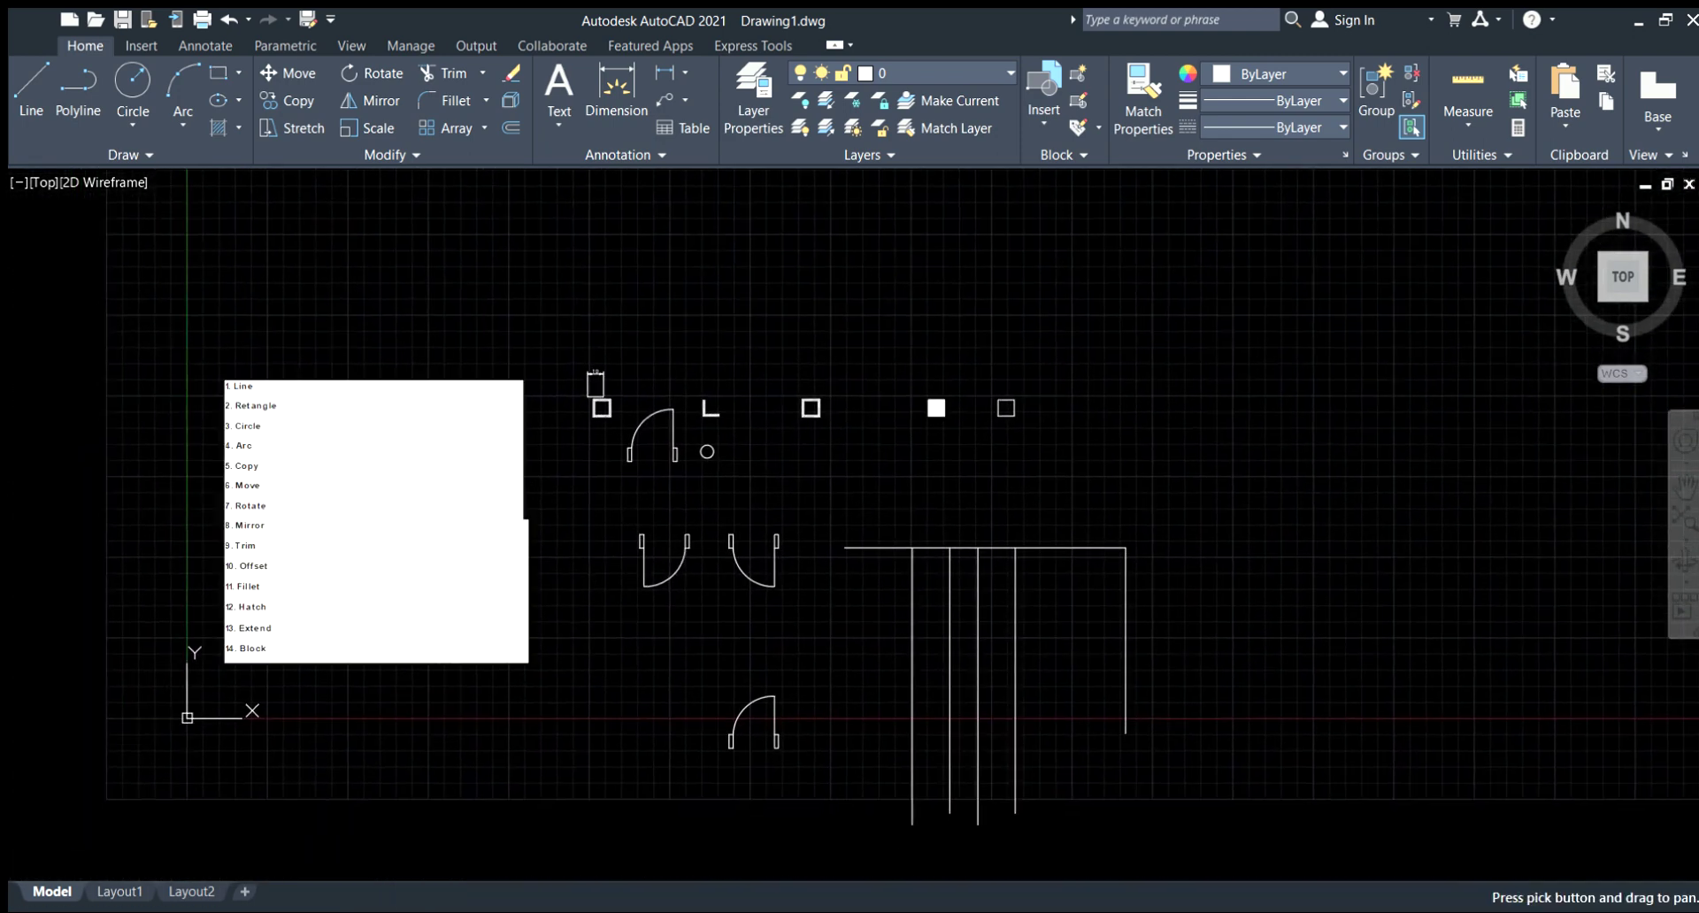